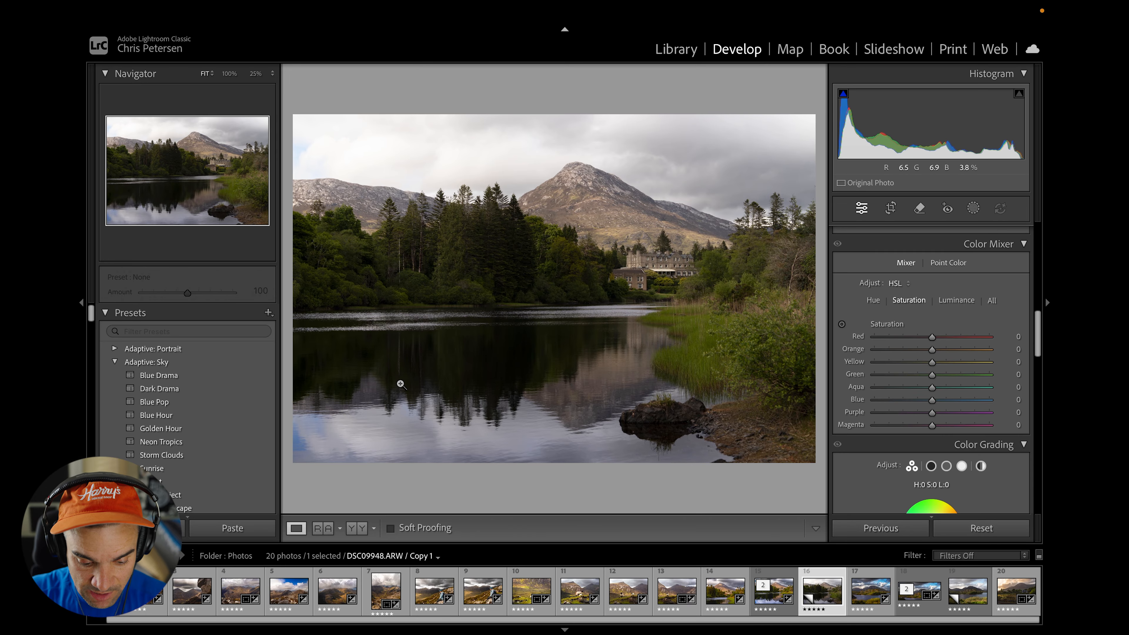
Step: Apply the Storm Clouds adaptive sky preset to the lake photo
{"action": "left_click", "coordinate": [211, 456]}
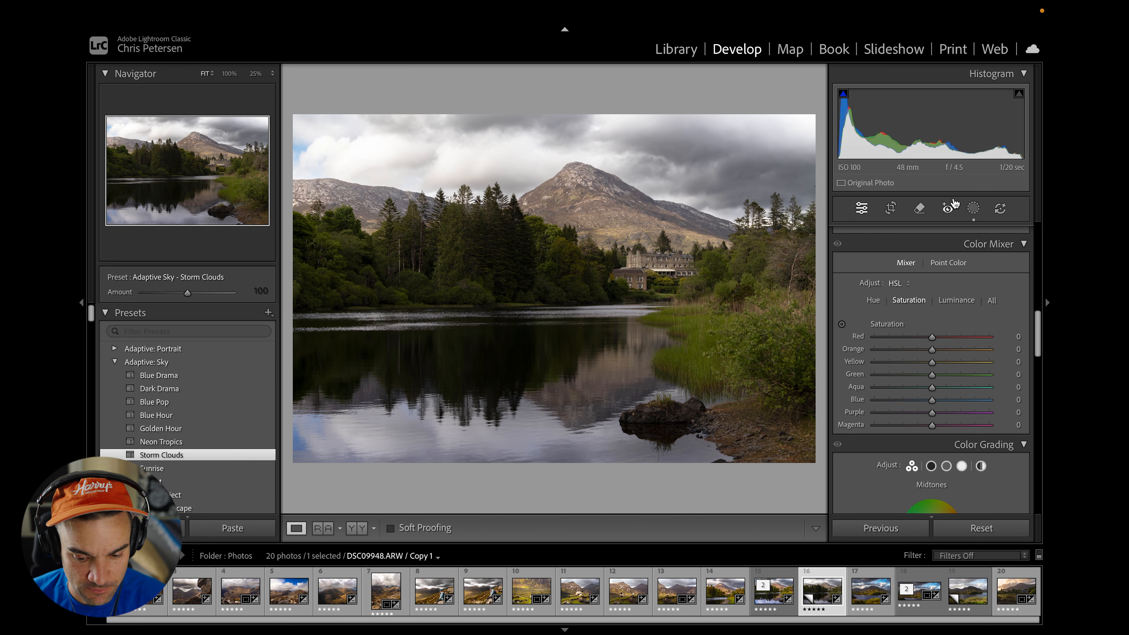
Step: Duplicate and invert the Storm Clouds mask, and set the inverted mask's Highlights to 30 and Whites to 23
{"action": "left_click", "coordinate": [974, 208]}
{"action": "left_click", "coordinate": [802, 124]}
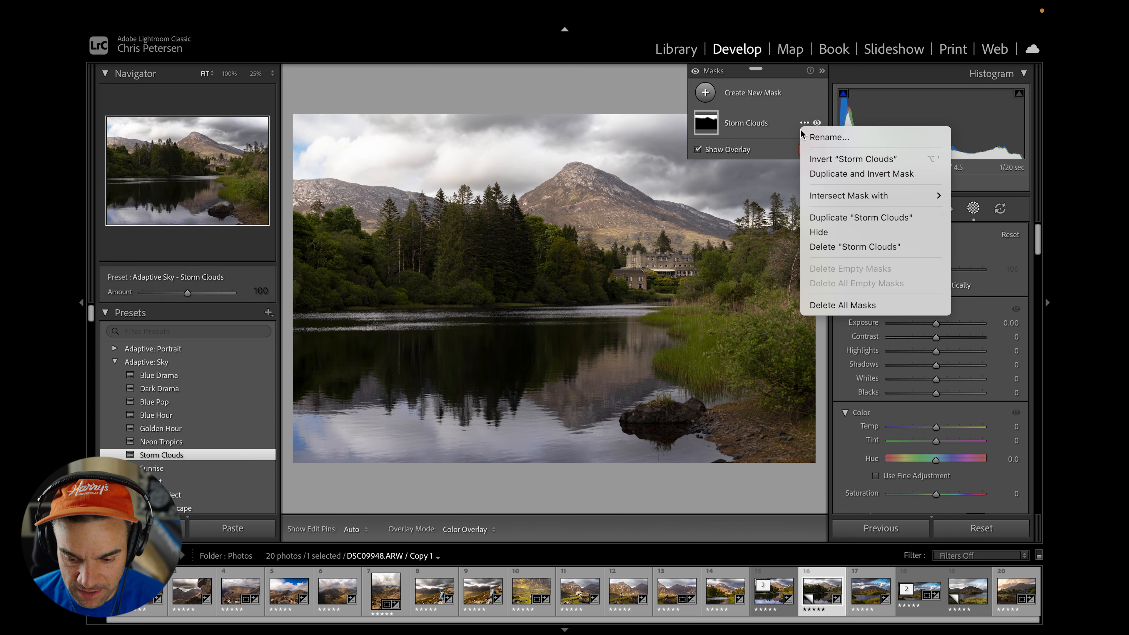
{"action": "left_click", "coordinate": [831, 176]}
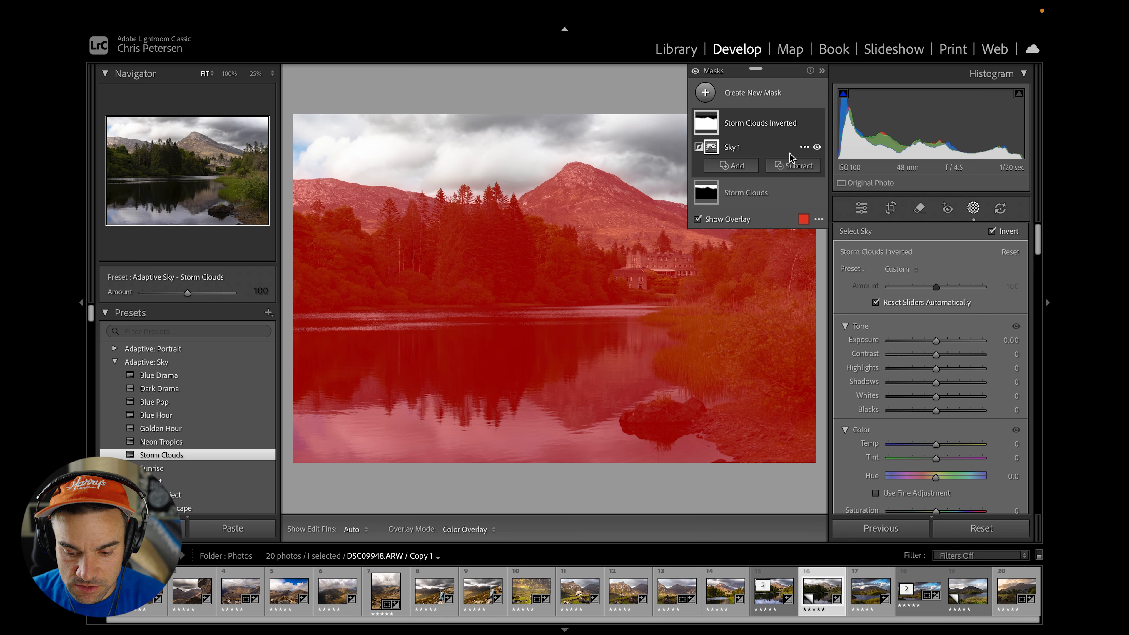
{"action": "left_click_drag", "start_coordinate": [938, 397], "coordinate": [952, 371]}
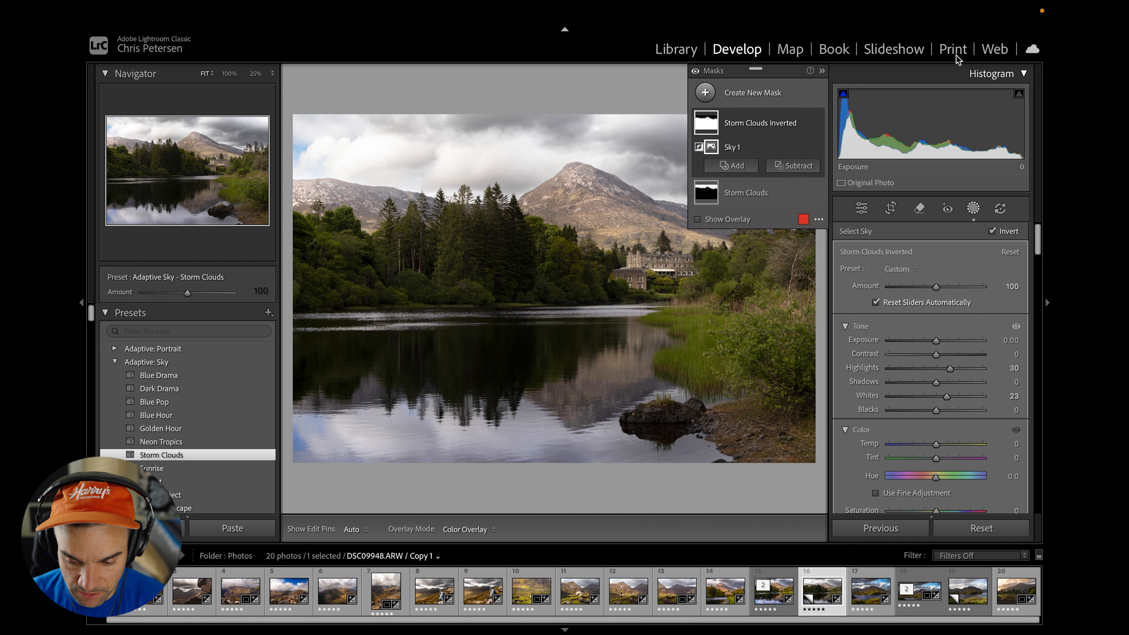
Step: Create a landscape mask that covers only the Architecture
{"action": "left_click", "coordinate": [794, 93]}
{"action": "left_click", "coordinate": [794, 192]}
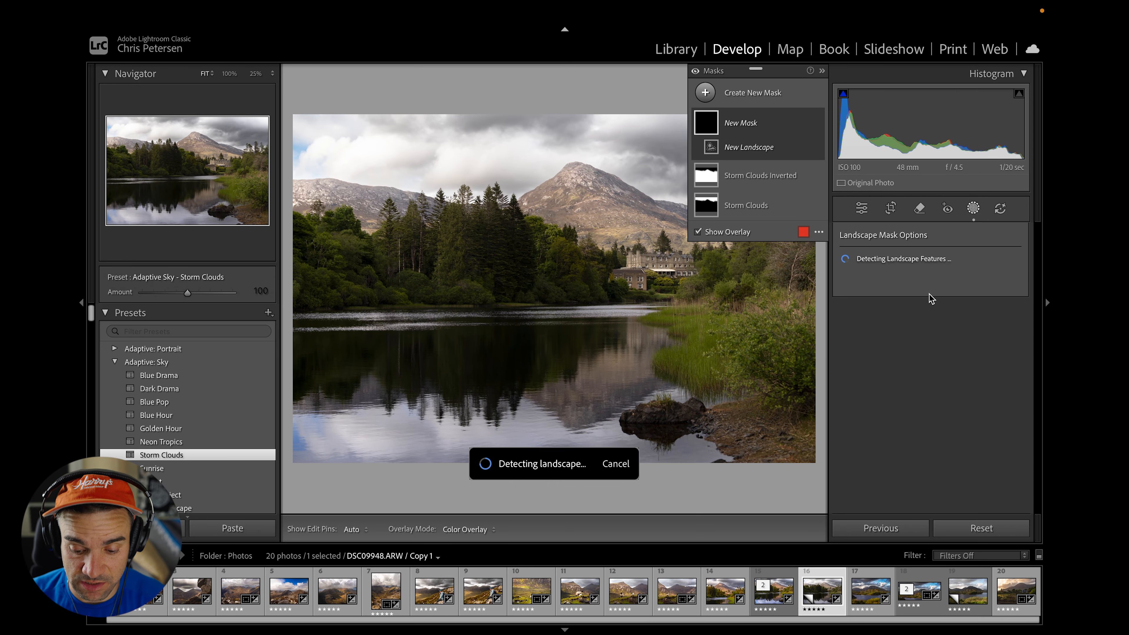
{"action": "left_click", "coordinate": [847, 298]}
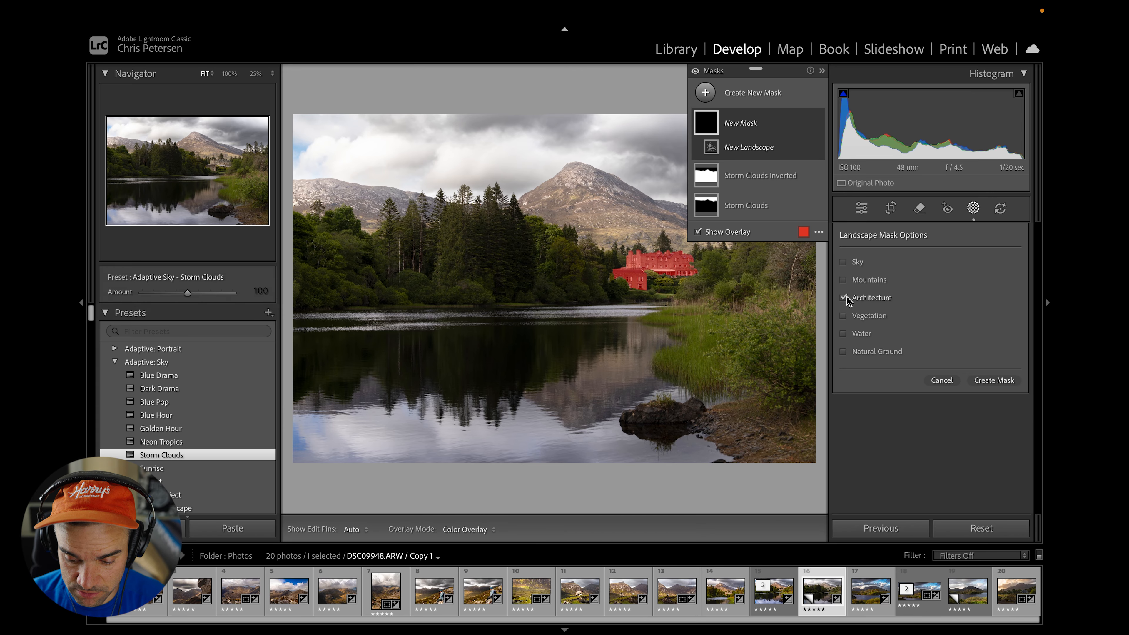
{"action": "left_click", "coordinate": [990, 382]}
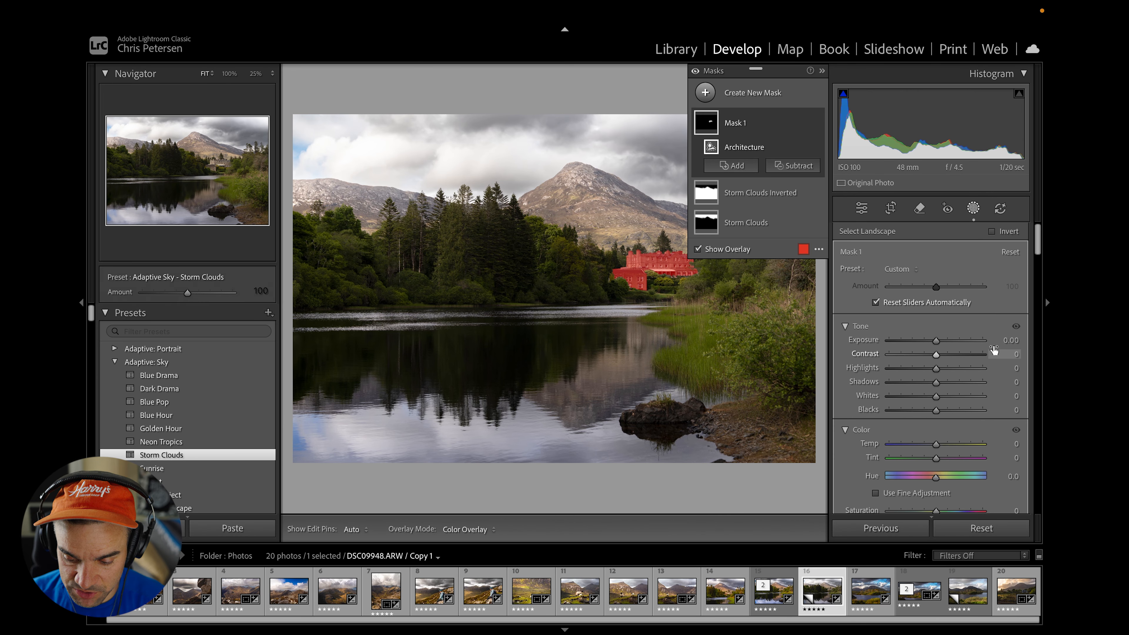
Step: Set the architecture mask's Contrast to 5 and Whites to 28
{"action": "left_click", "coordinate": [1011, 354]}
{"action": "type", "text": "5"}
{"action": "key", "text": "Return"}
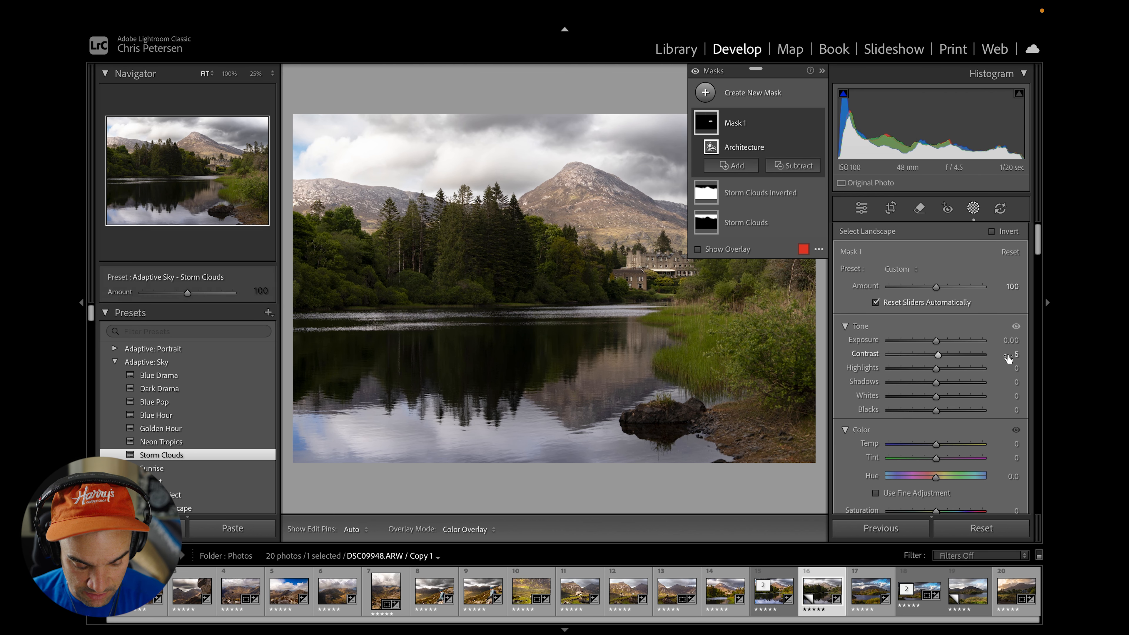
{"action": "left_click_drag", "start_coordinate": [936, 396], "coordinate": [952, 404]}
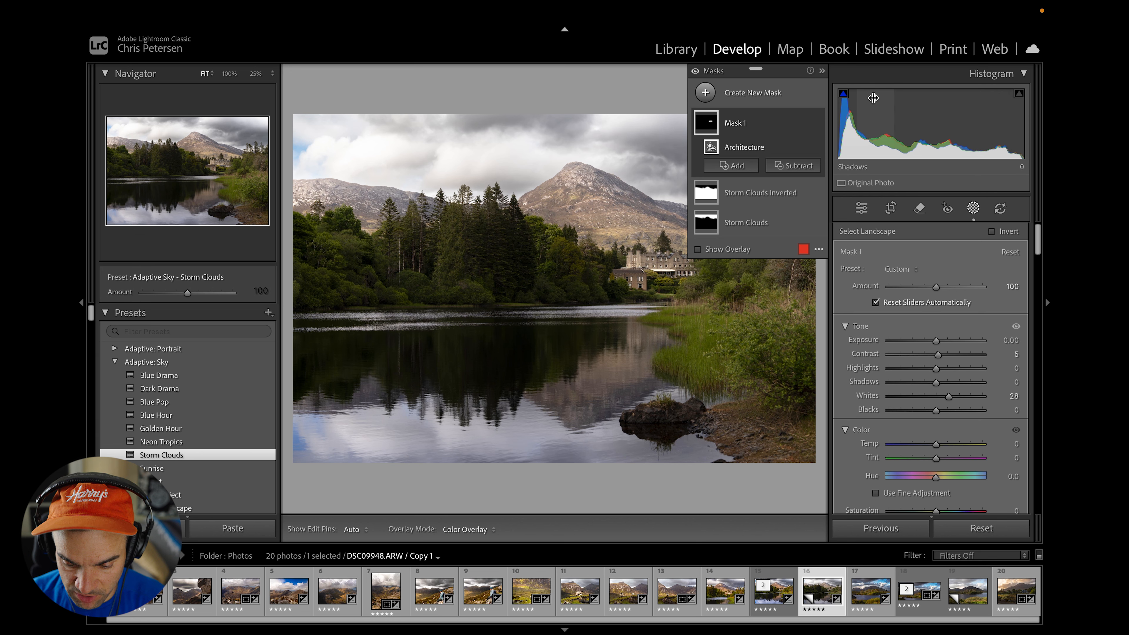
Step: Create a landscape mask covering only the Water and set its Temp to -10
{"action": "left_click", "coordinate": [747, 92]}
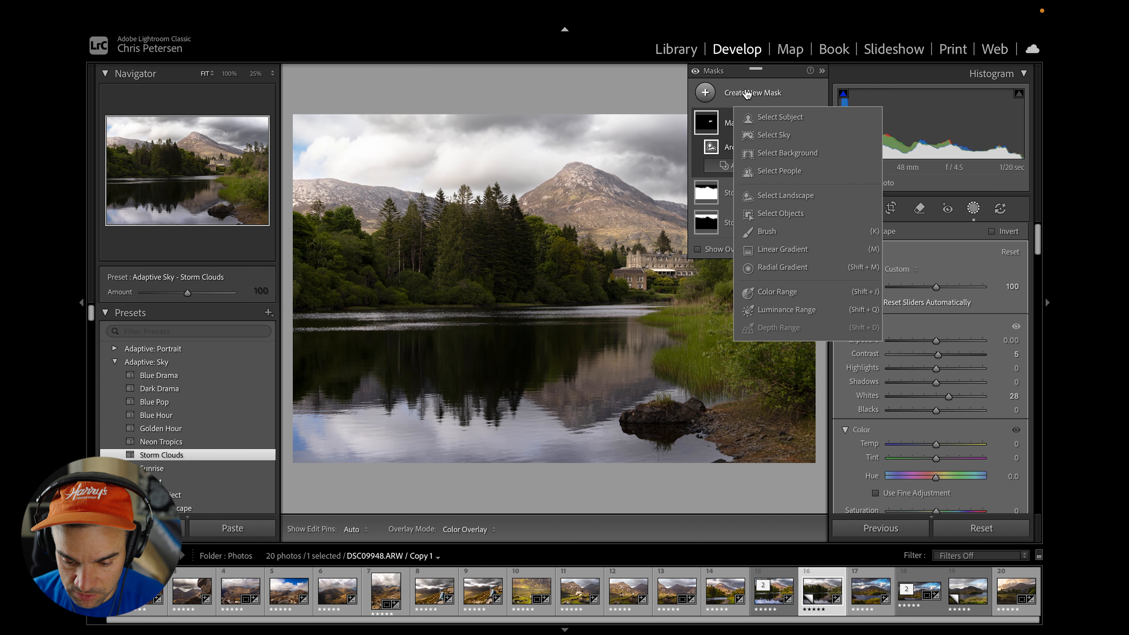
{"action": "left_click", "coordinate": [769, 195]}
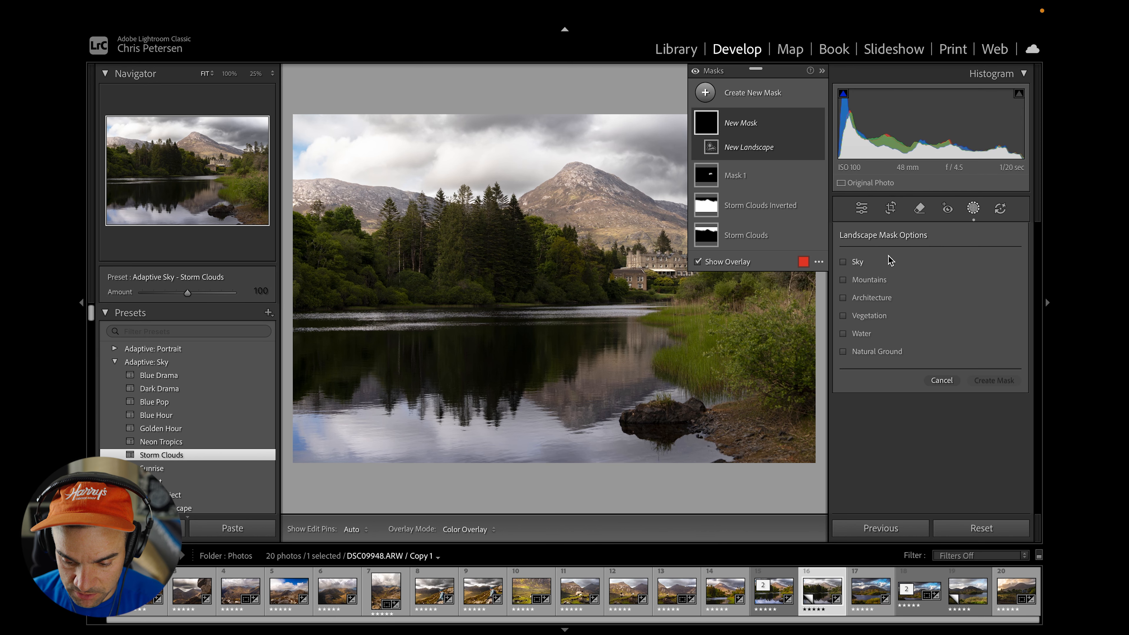
{"action": "left_click", "coordinate": [844, 333]}
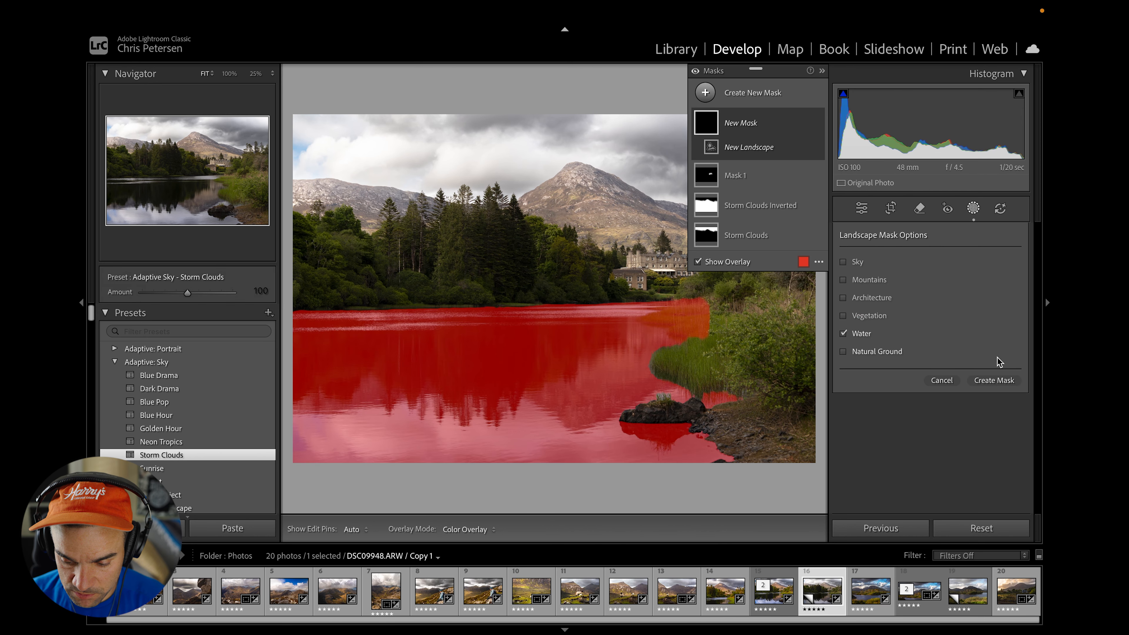
{"action": "left_click", "coordinate": [995, 381]}
{"action": "left_click", "coordinate": [1005, 443]}
{"action": "type", "text": "-10"}
{"action": "key", "text": "Return"}
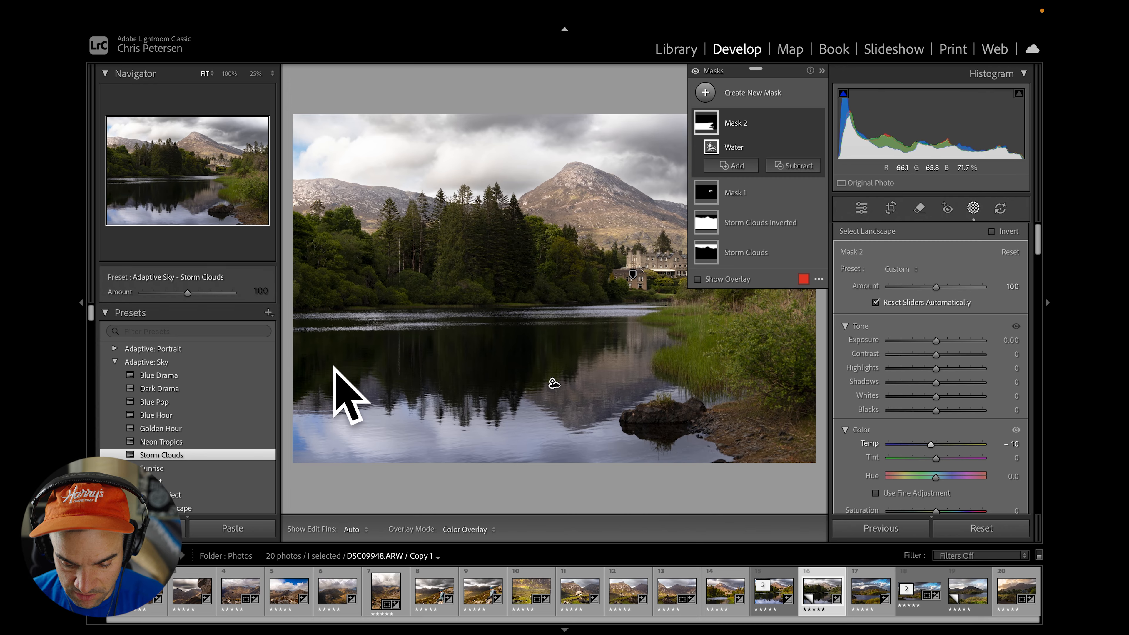
Step: Subtract brush strokes from the water mask over the reflections on the lake, and close masking
{"action": "left_click", "coordinate": [793, 165]}
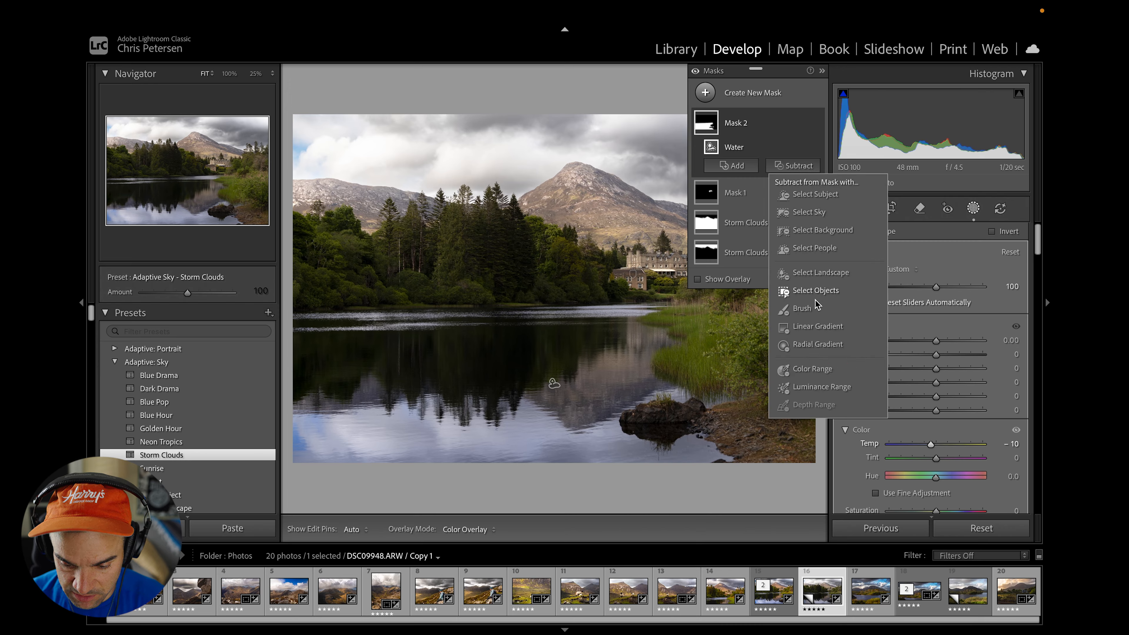
{"action": "left_click", "coordinate": [816, 311]}
{"action": "key", "text": "h"}
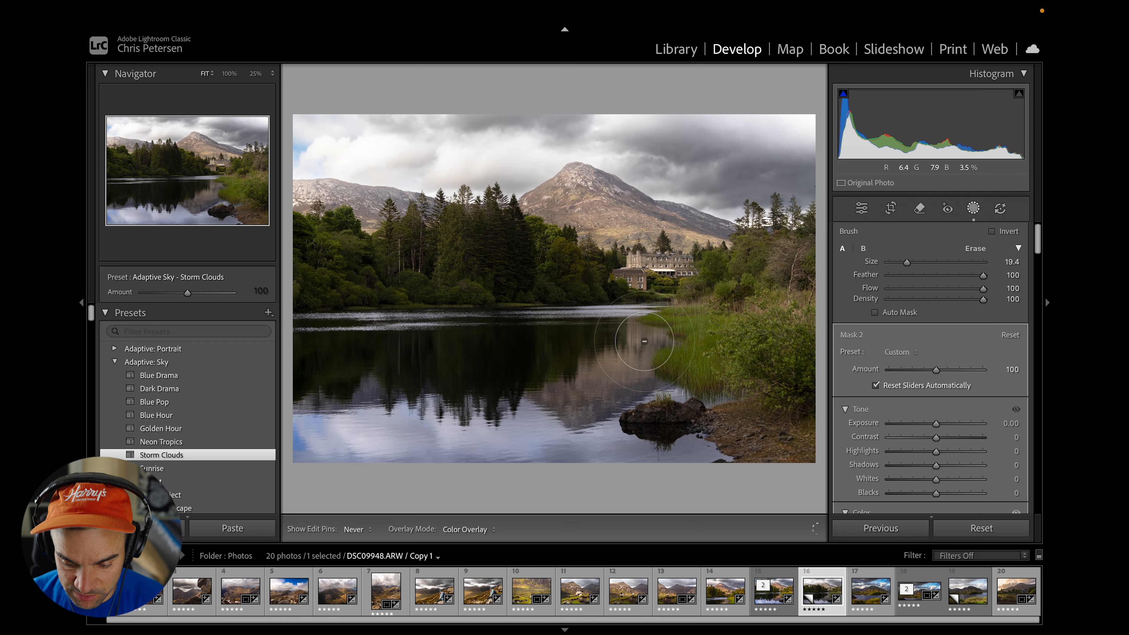
{"action": "key", "text": "h"}
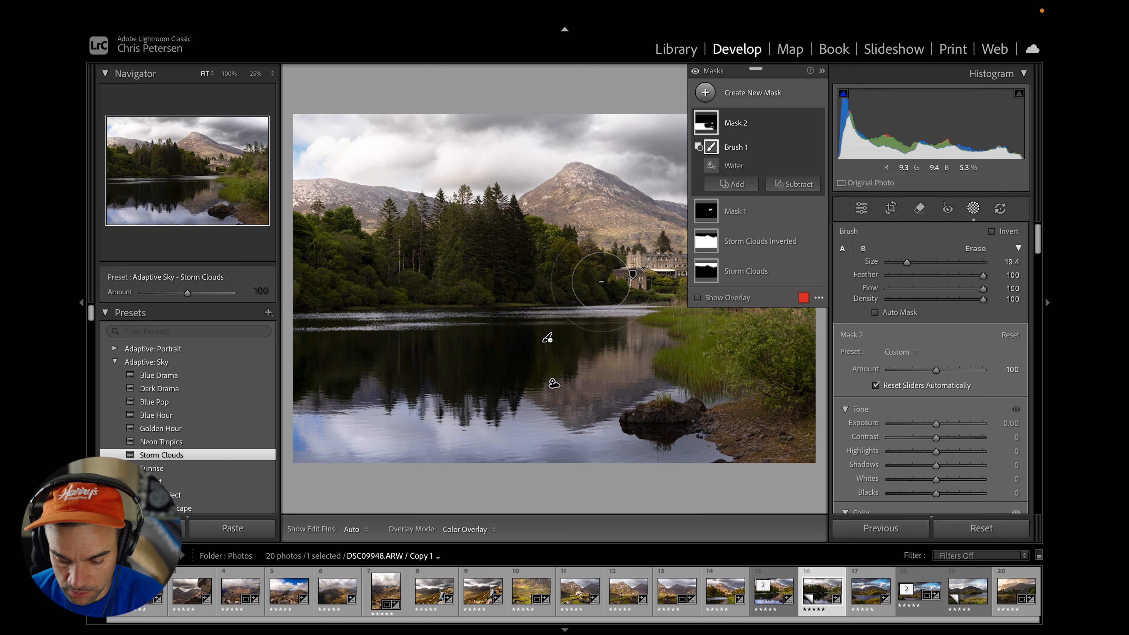
{"action": "key", "text": "Escape"}
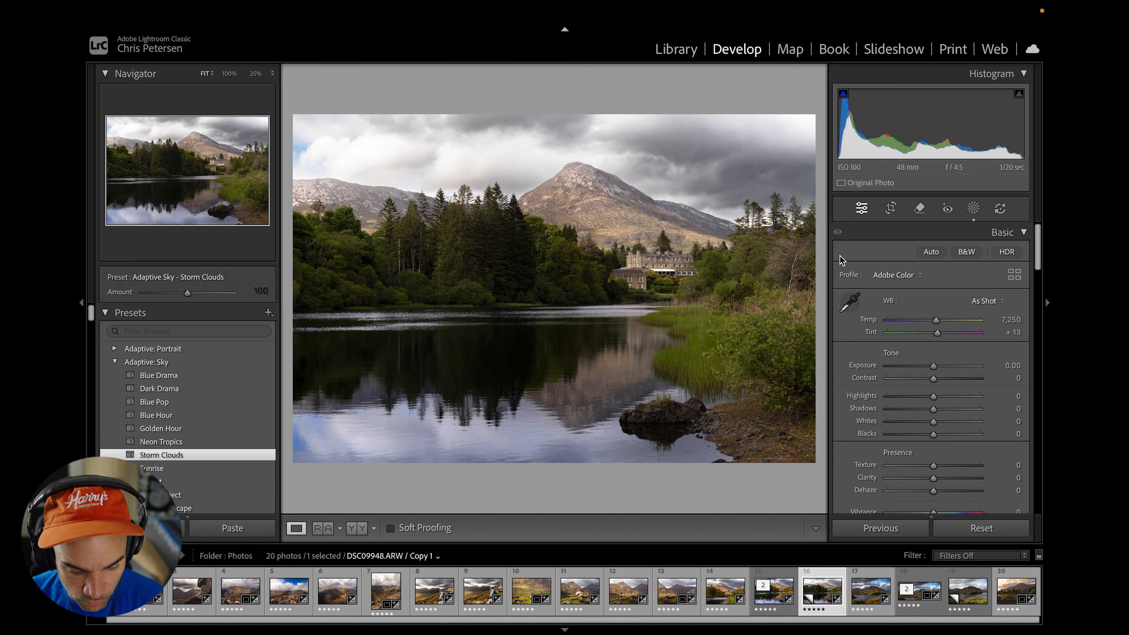
Step: Set the photo's overall Exposure to +0.28 and Contrast to +15
{"action": "left_click", "coordinate": [1017, 366]}
{"action": "type", "text": "."}
{"action": "type", "text": "25"}
{"action": "key", "text": "Return"}
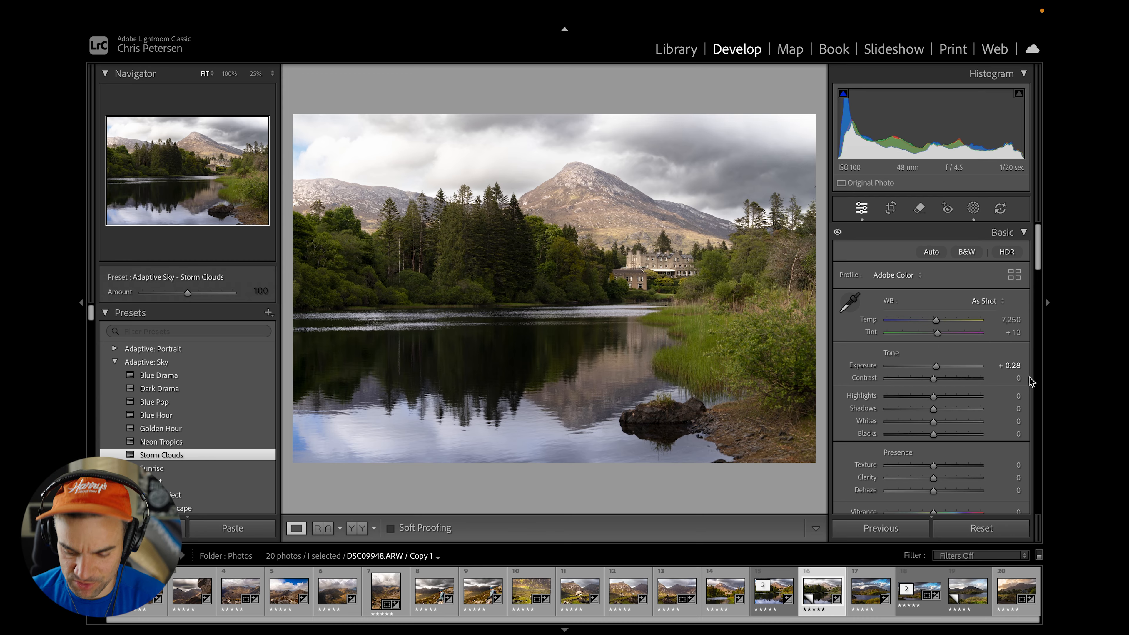
{"action": "left_click", "coordinate": [1018, 379]}
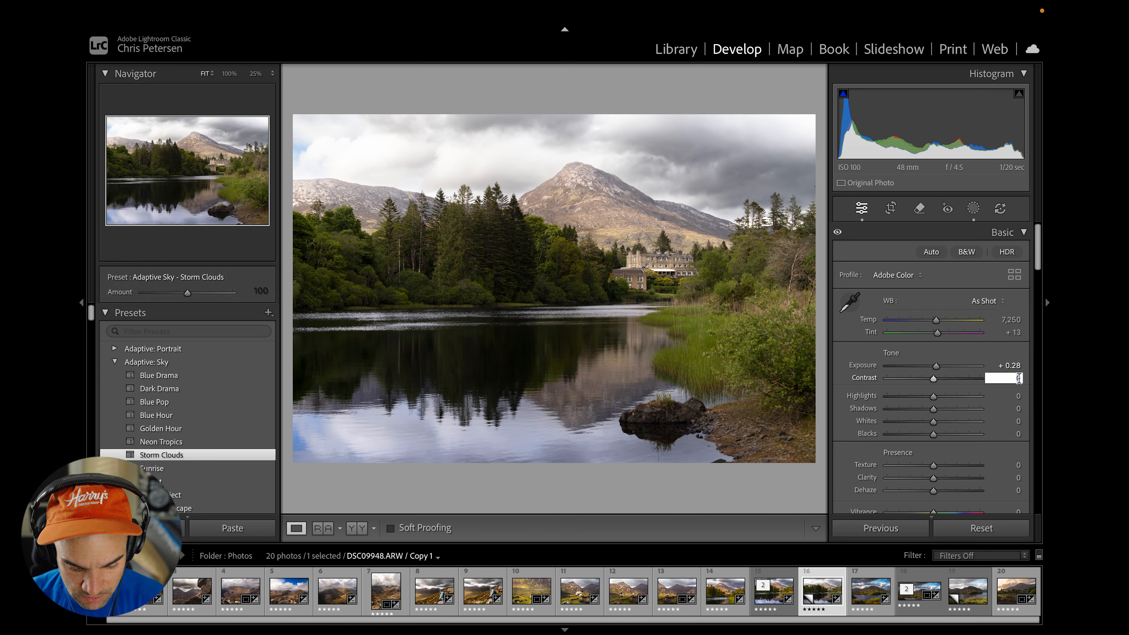
{"action": "type", "text": "15"}
{"action": "key", "text": "Return"}
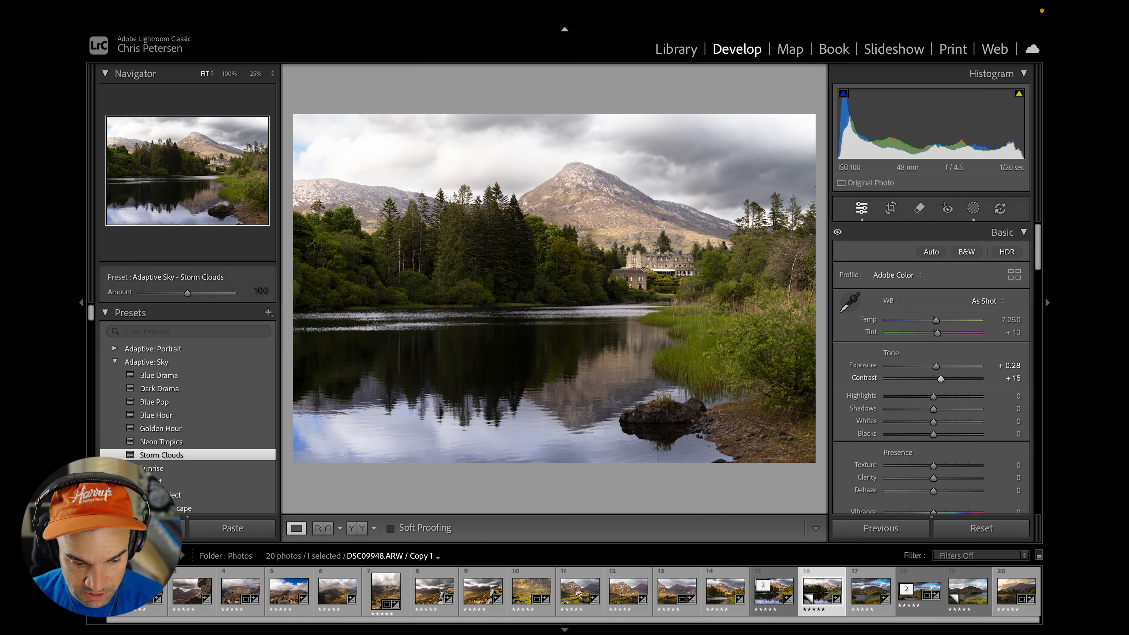
Step: Set the photo's overall Highlights to -67 and Shadows to +54
{"action": "left_click", "coordinate": [1018, 396]}
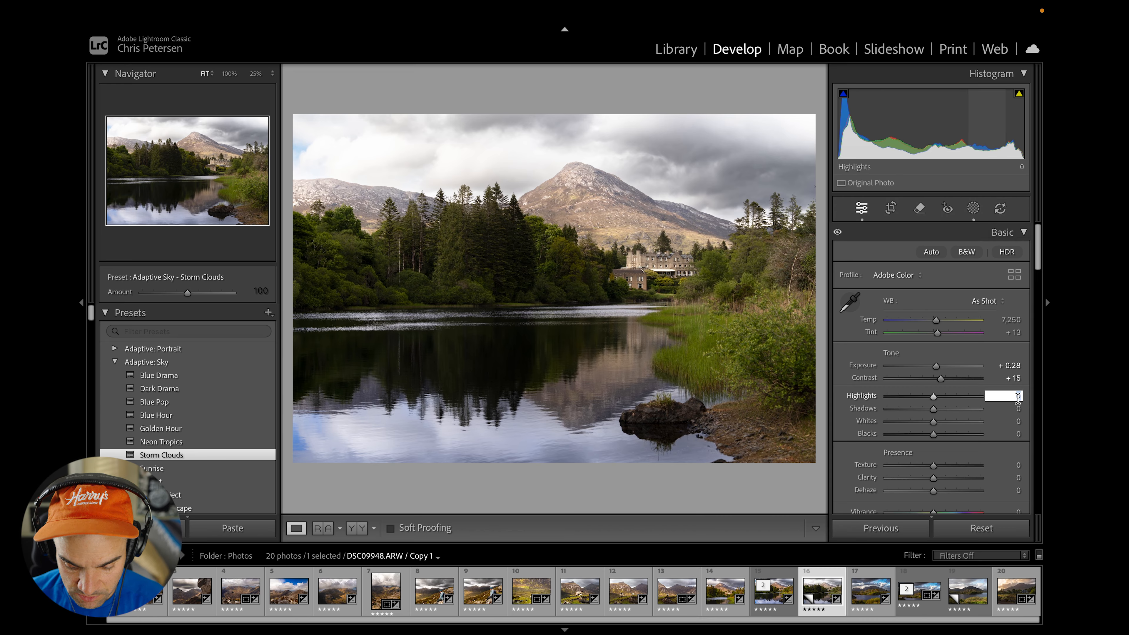
{"action": "type", "text": "-67"}
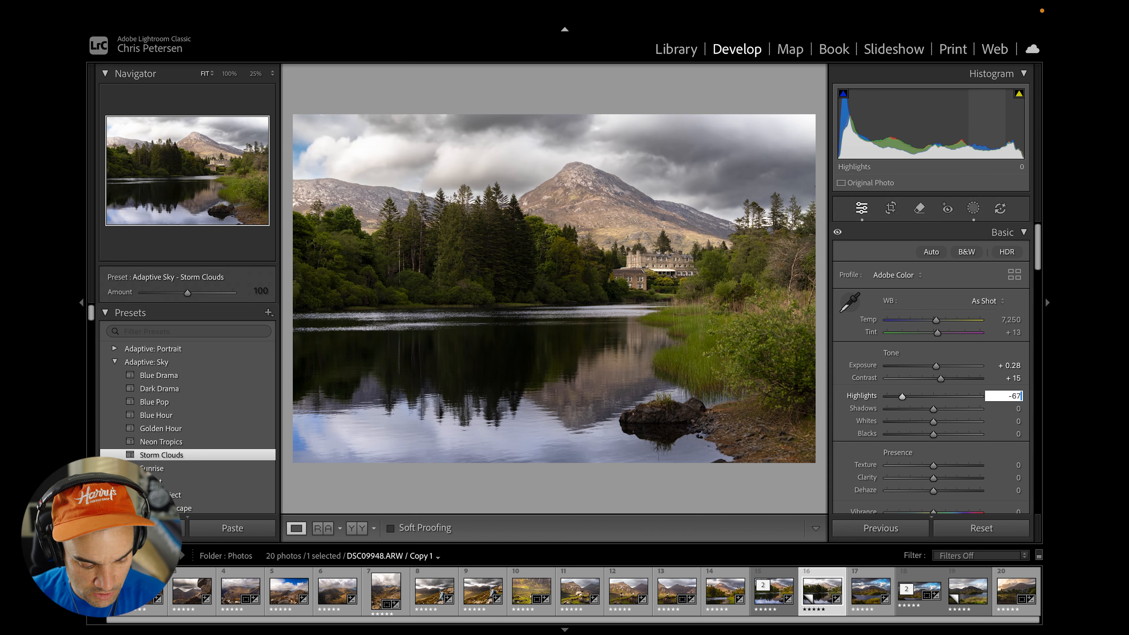
{"action": "key", "text": "Return"}
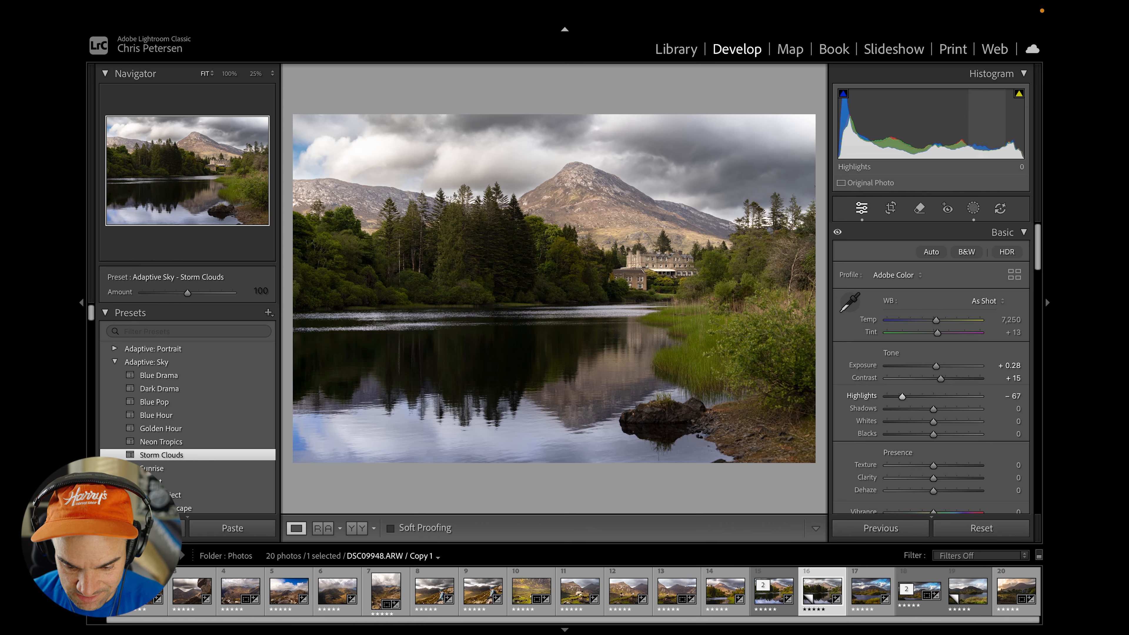
{"action": "left_click", "coordinate": [1014, 410]}
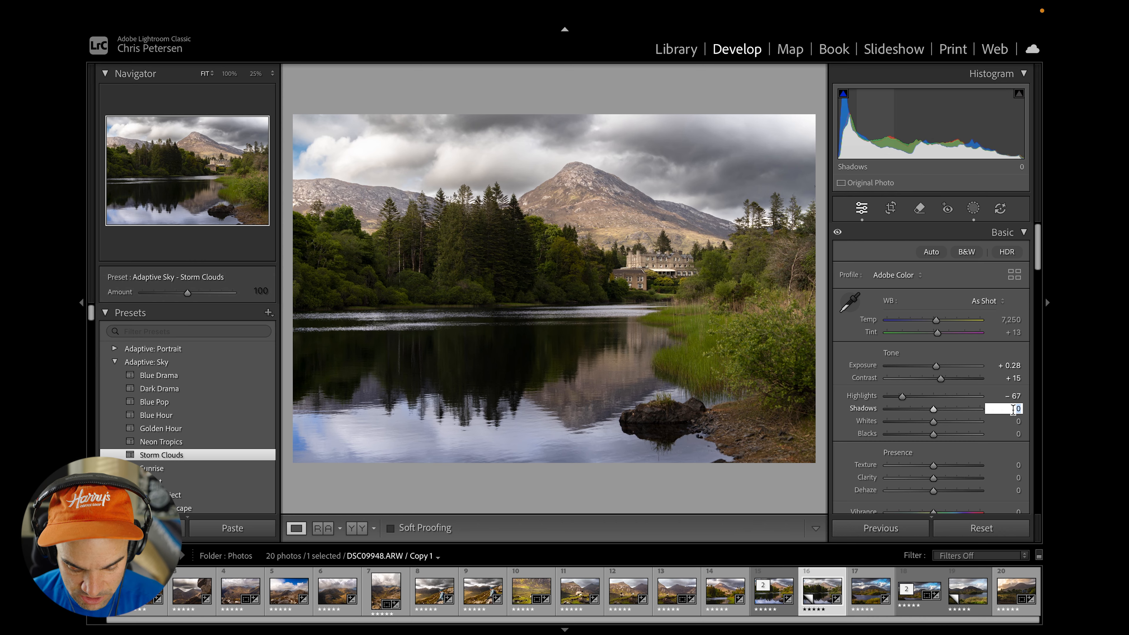
{"action": "type", "text": "54"}
{"action": "key", "text": "Return"}
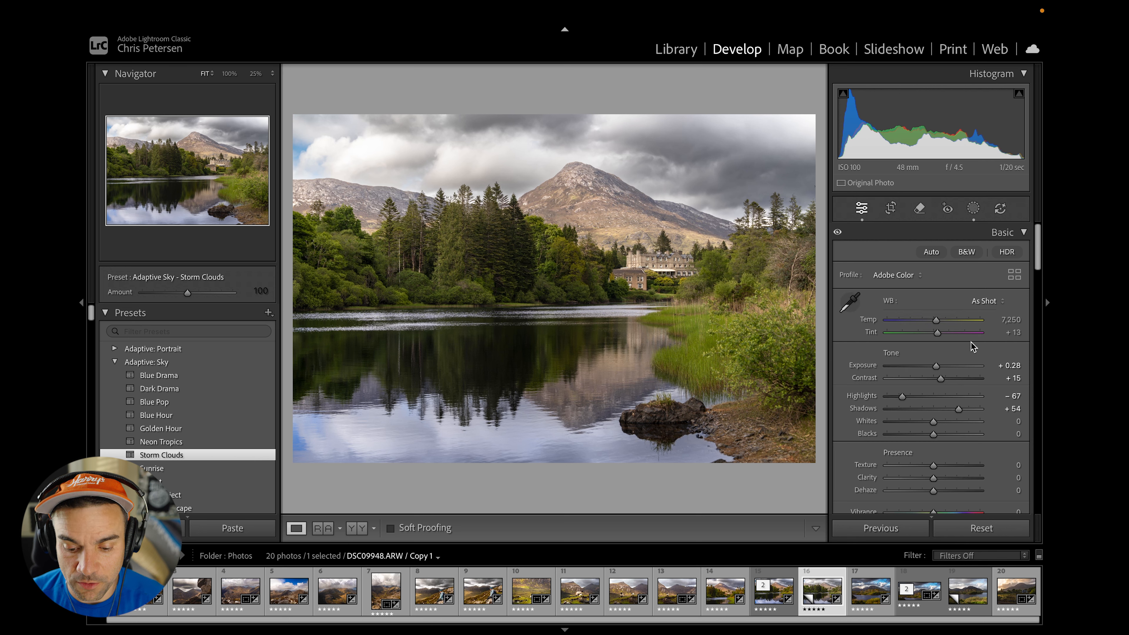
Step: Set the photo's overall Whites to +12 and Blacks to -16
{"action": "left_click", "coordinate": [1012, 423]}
{"action": "type", "text": "12"}
{"action": "key", "text": "Return"}
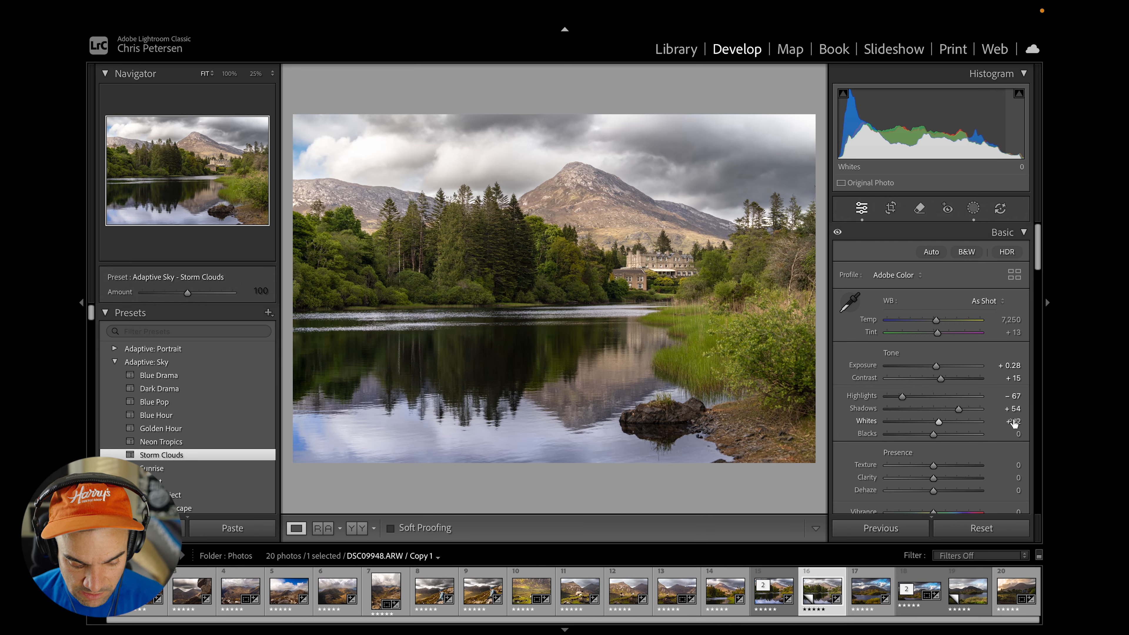
{"action": "left_click", "coordinate": [1017, 433]}
{"action": "type", "text": "-16"}
{"action": "key", "text": "Return"}
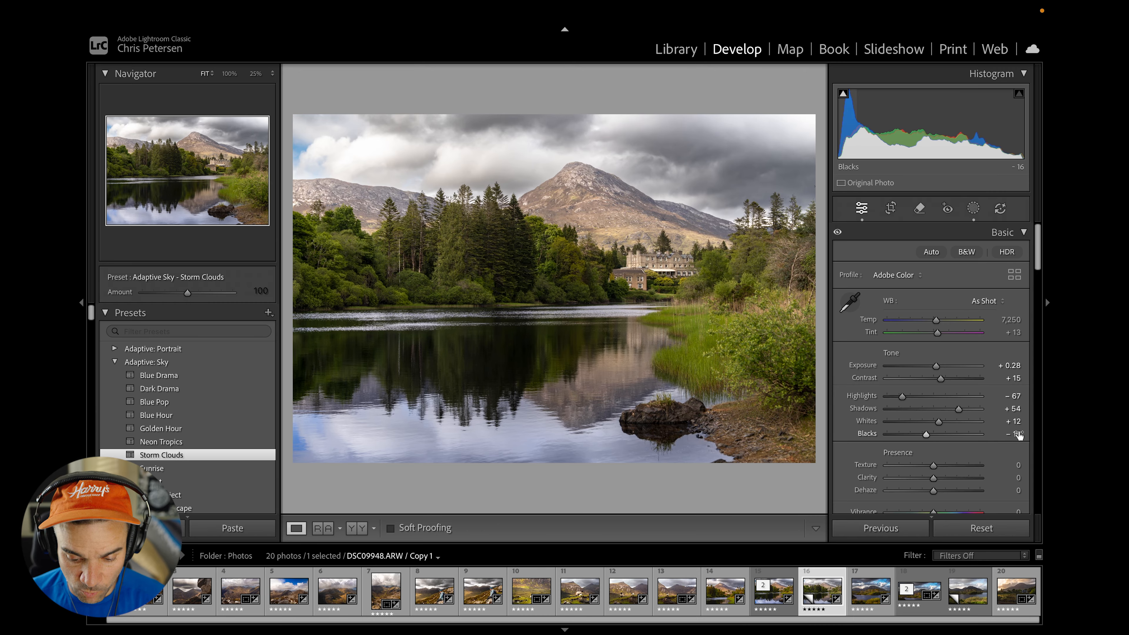
Step: Set the photo's overall Dehaze to +11
{"action": "left_click", "coordinate": [1016, 491]}
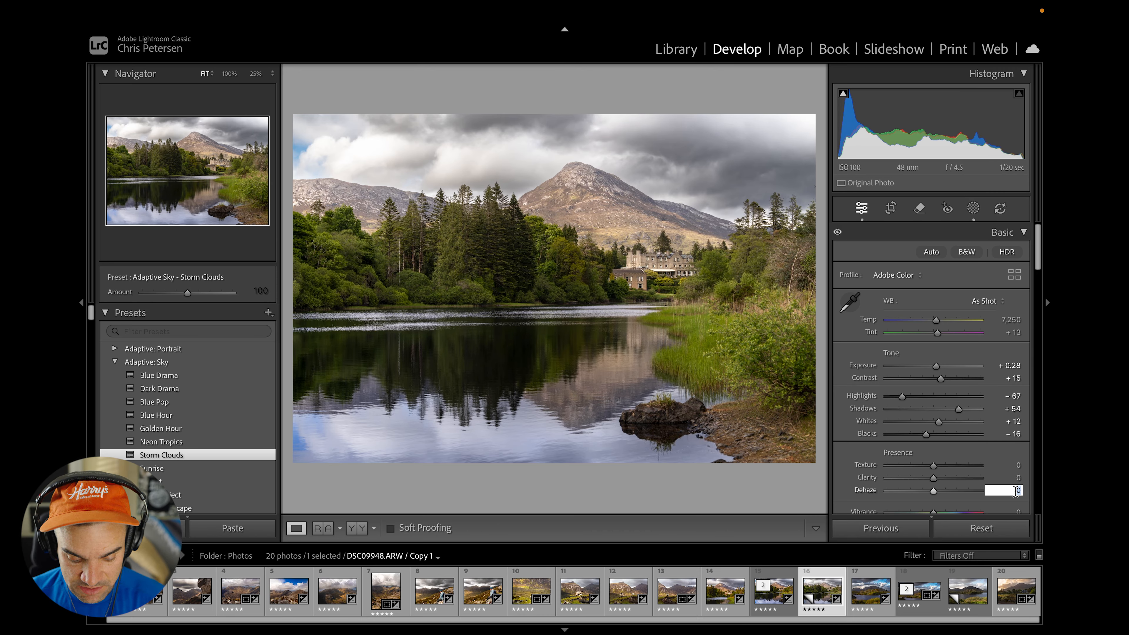
{"action": "type", "text": "11"}
{"action": "key", "text": "Return"}
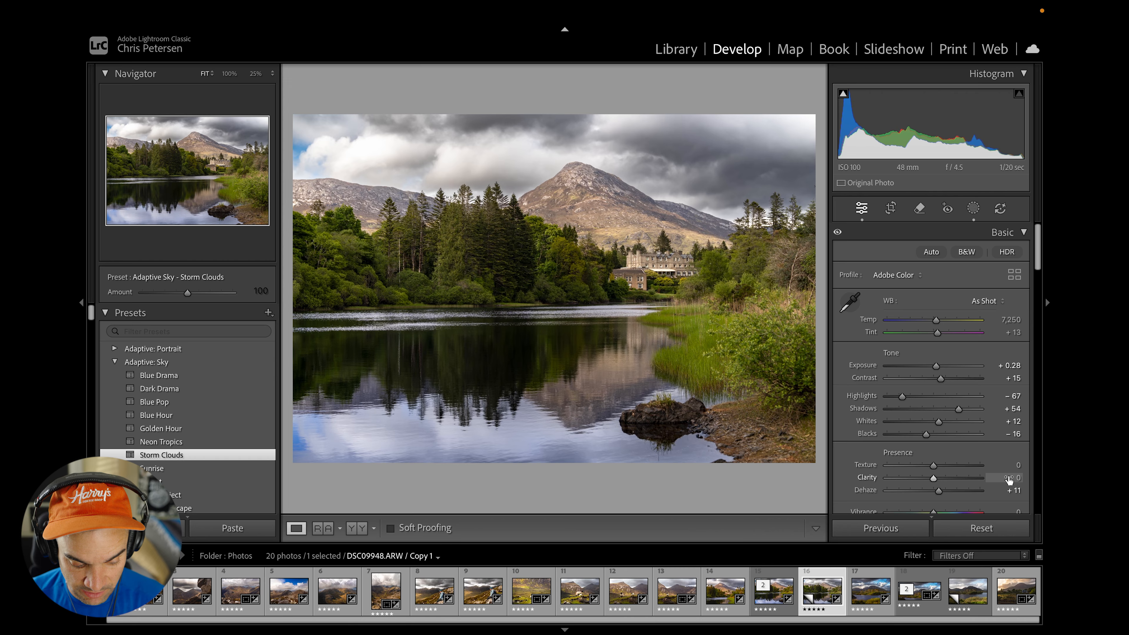
Step: Set the photo's overall Vibrance to +15 and Saturation to +30
{"action": "scroll", "coordinate": [1011, 496], "scroll_direction": "down", "scroll_amount": 3}
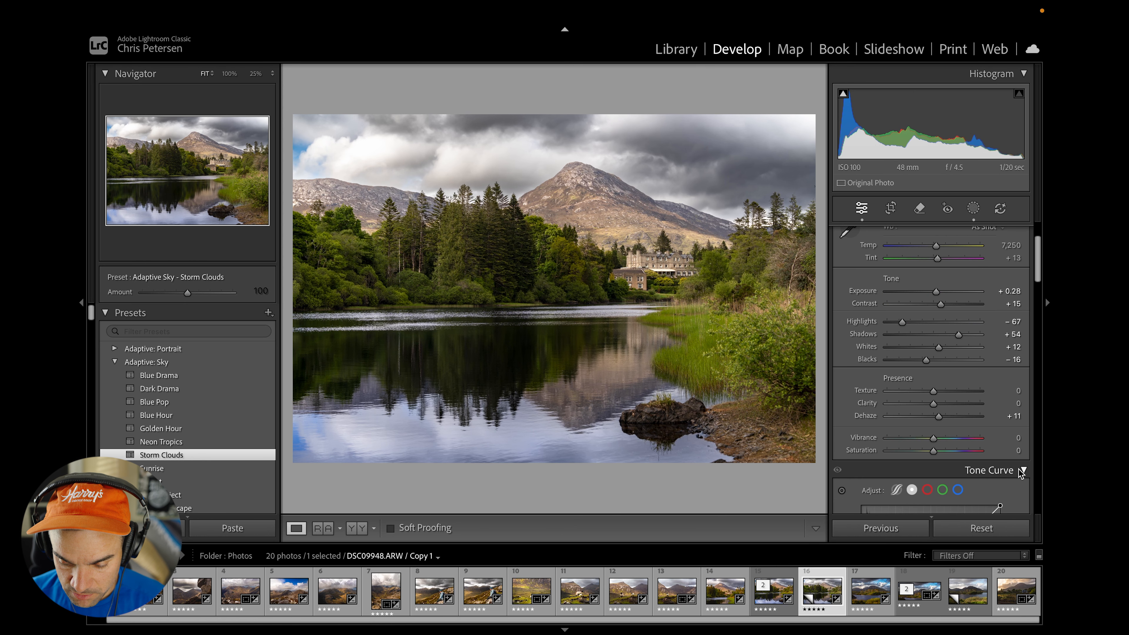
{"action": "left_click", "coordinate": [1018, 440]}
{"action": "type", "text": "15"}
{"action": "key", "text": "Return"}
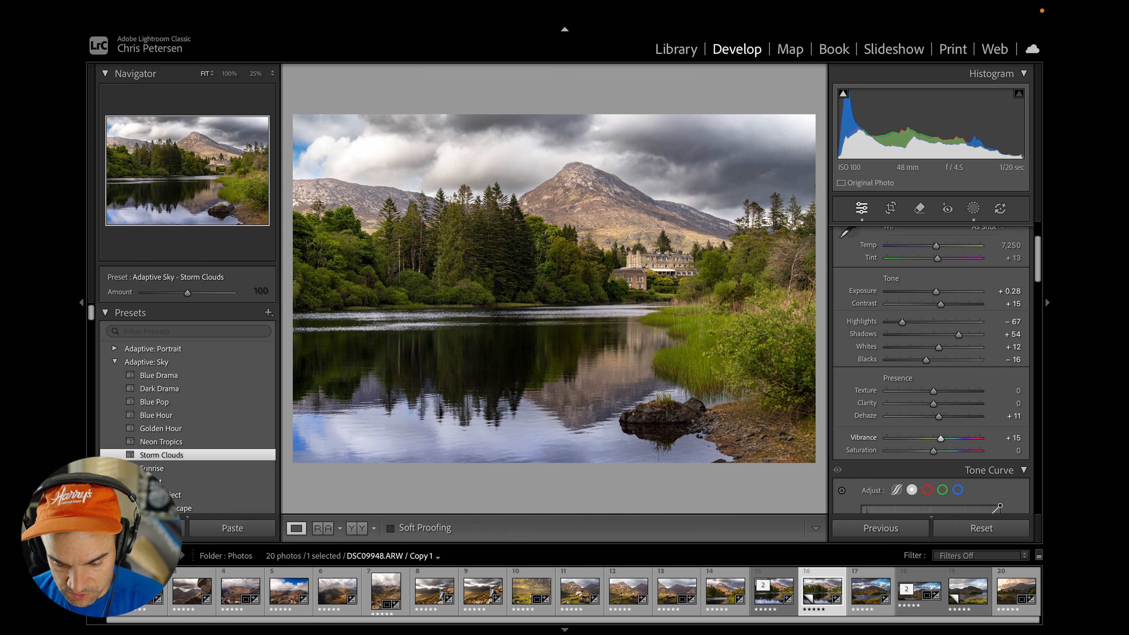
{"action": "left_click", "coordinate": [1018, 452]}
{"action": "type", "text": "30"}
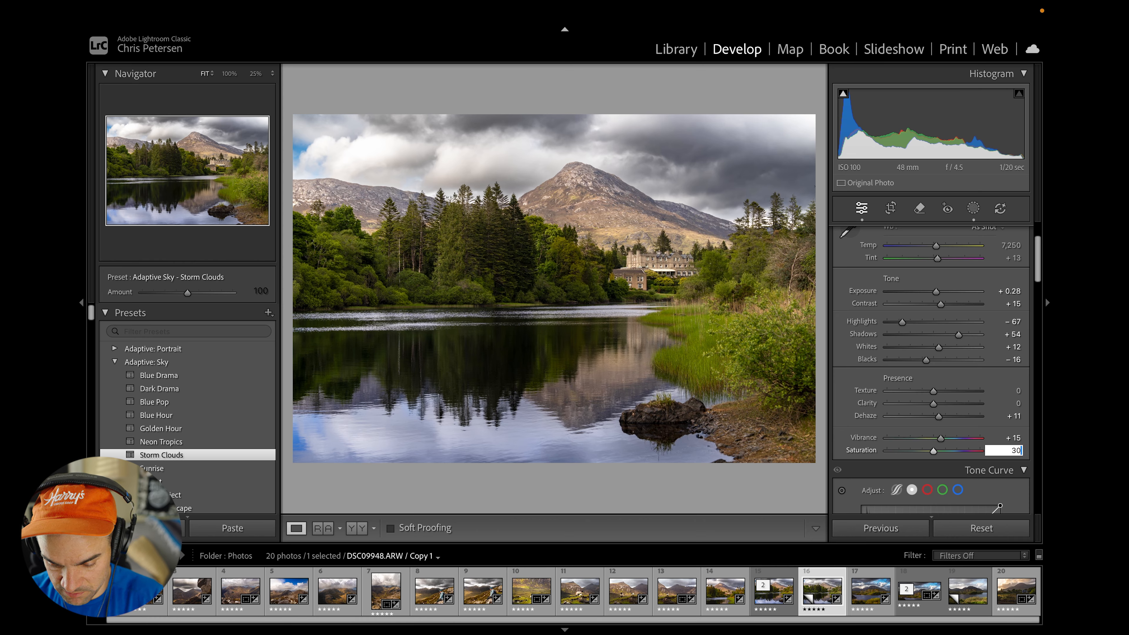
{"action": "key", "text": "Return"}
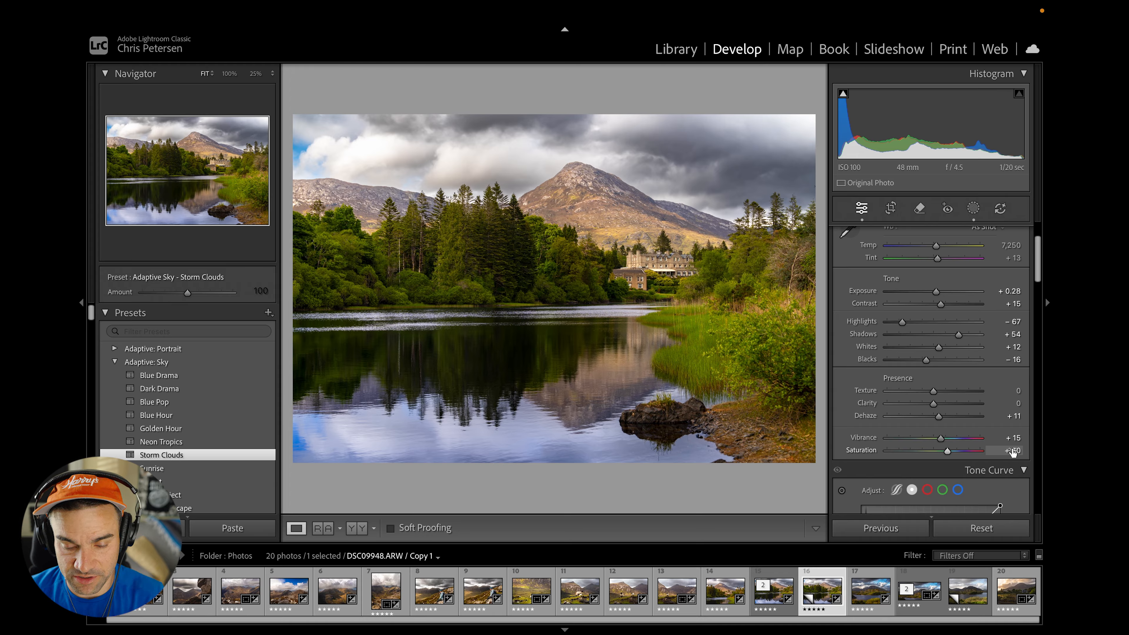
Step: Preview the shadow clipping across the photo
{"action": "scroll", "coordinate": [1012, 451], "scroll_direction": "down", "scroll_amount": 5}
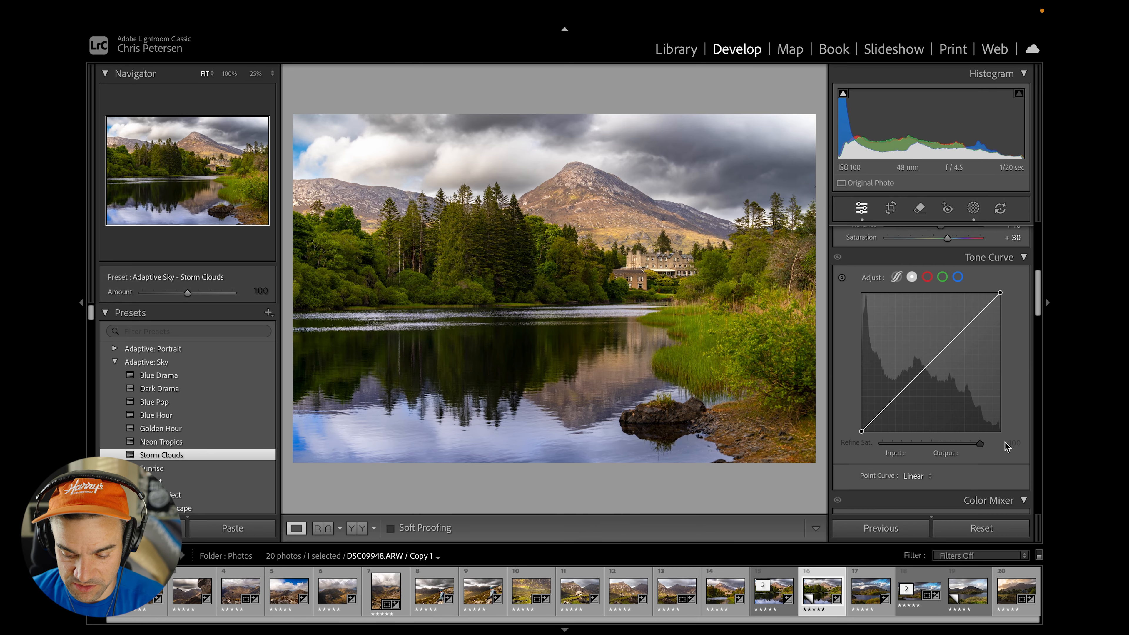
{"action": "mouse_move", "coordinate": [845, 94]}
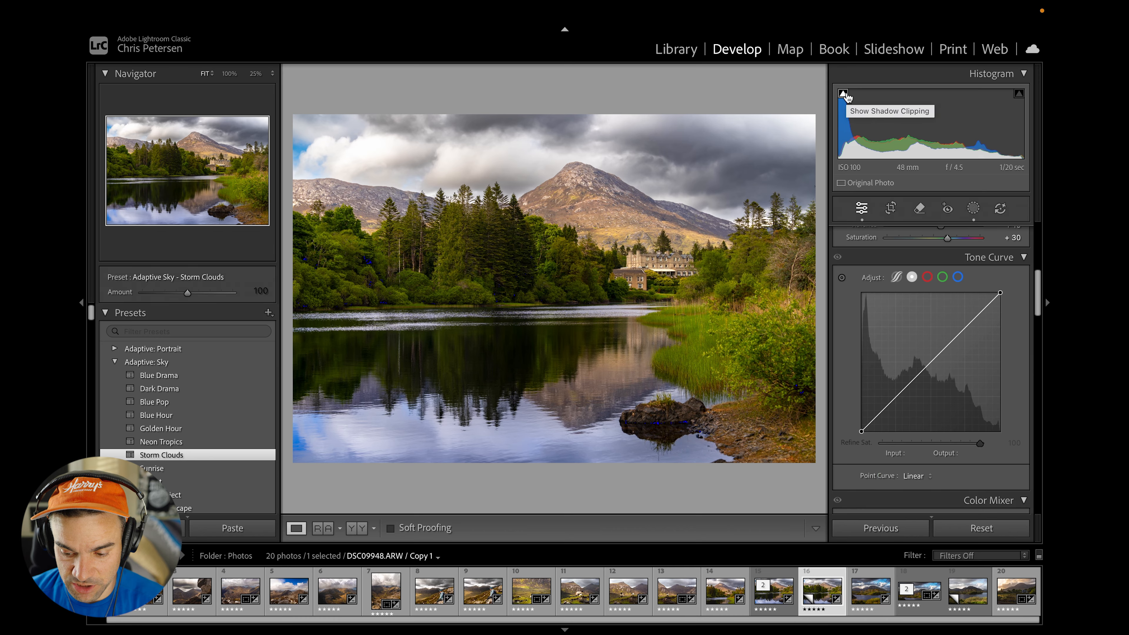
Step: Preview the highlight clipping on the castle at 100% zoom and return to the full photo
{"action": "mouse_move", "coordinate": [1019, 97]}
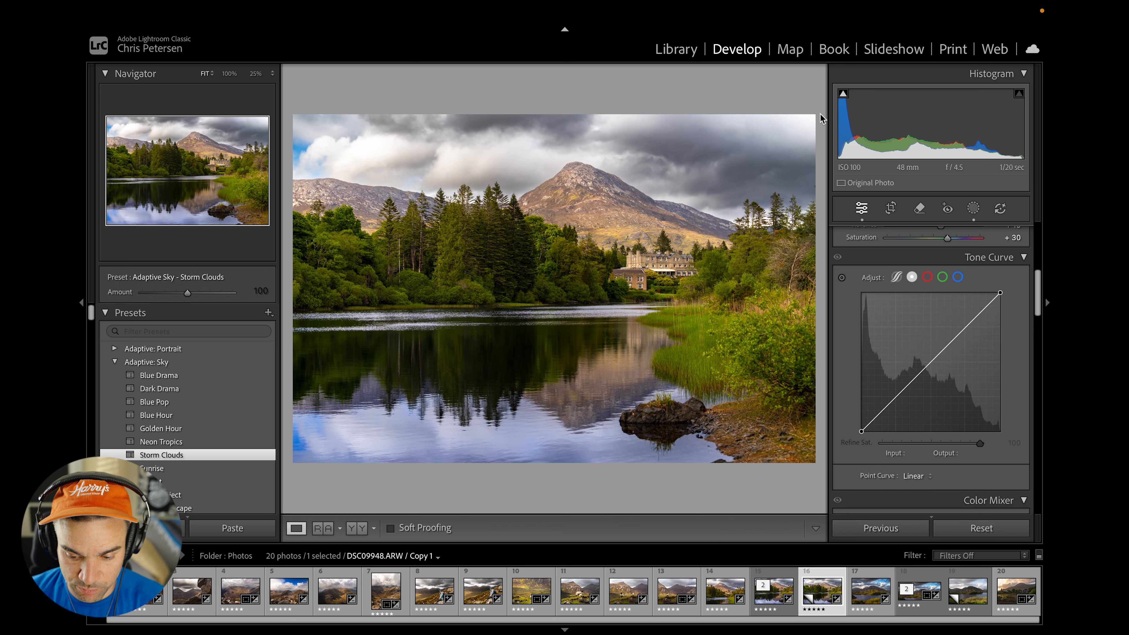
{"action": "left_click", "coordinate": [655, 262]}
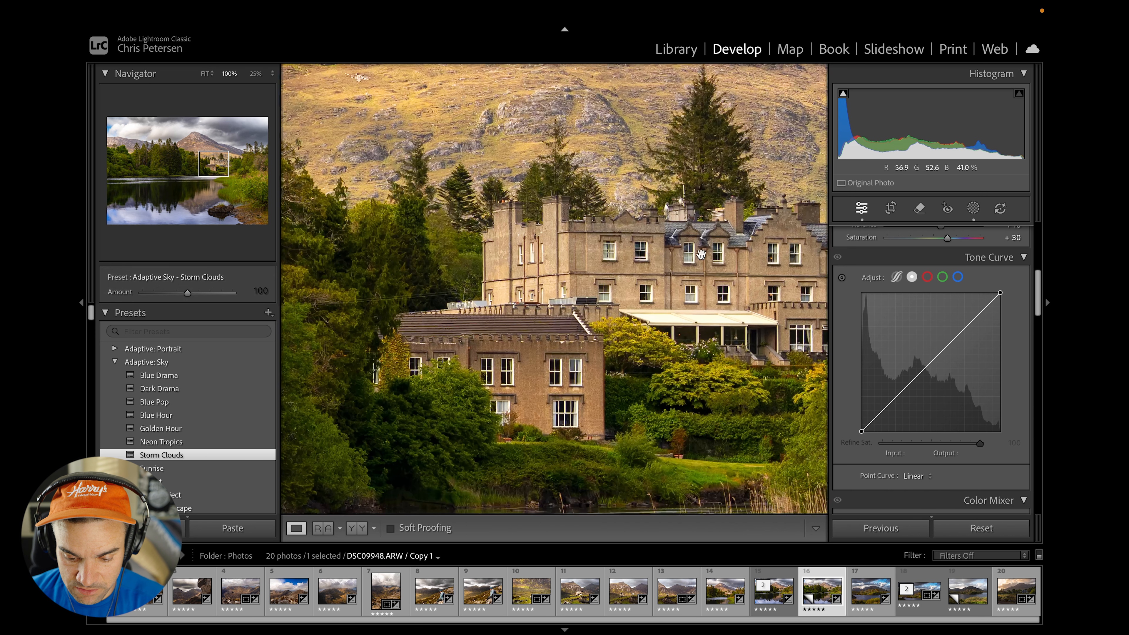
{"action": "left_click", "coordinate": [1019, 95]}
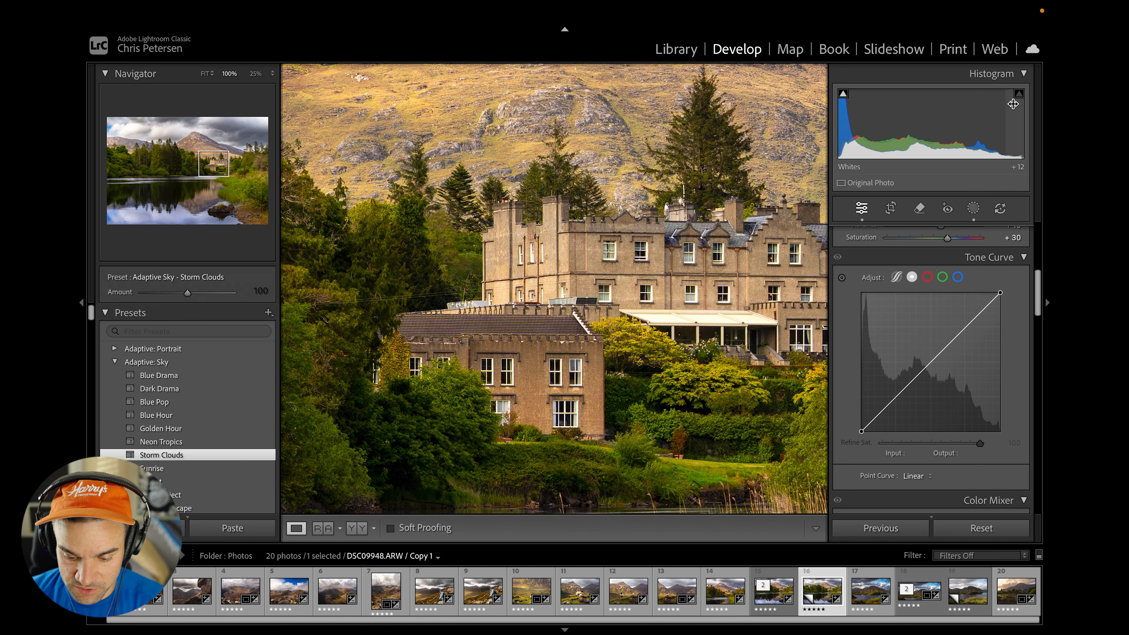
{"action": "mouse_move", "coordinate": [1017, 98]}
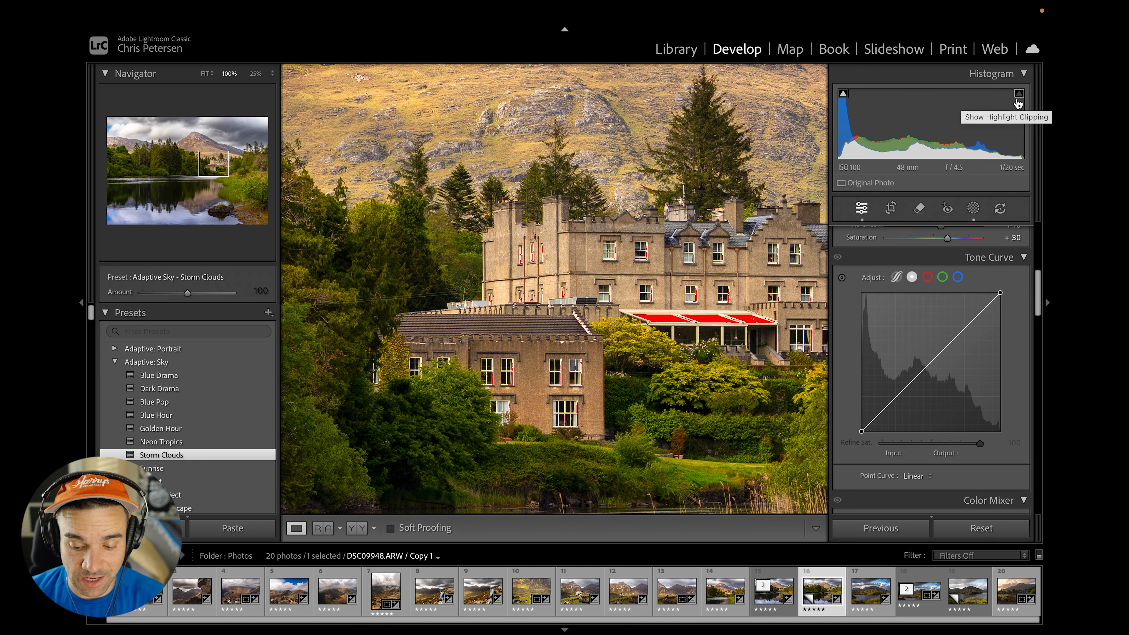
{"action": "left_click", "coordinate": [664, 310]}
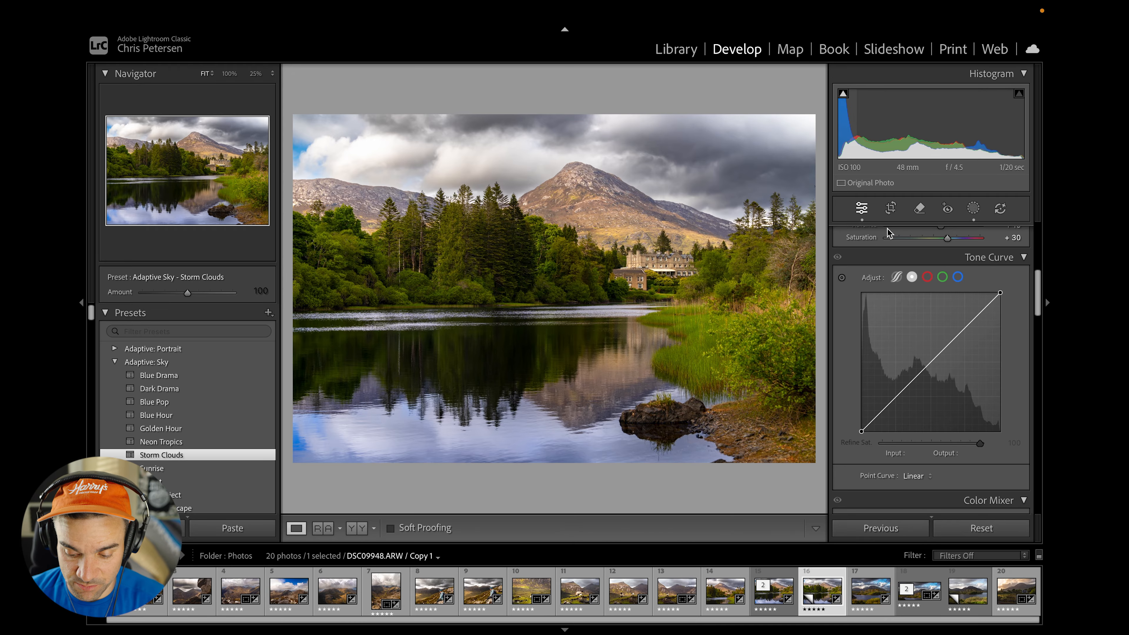
Step: Add three points along the lower half of the tone curve and raise its black point to output 9
{"action": "left_click", "coordinate": [879, 414]}
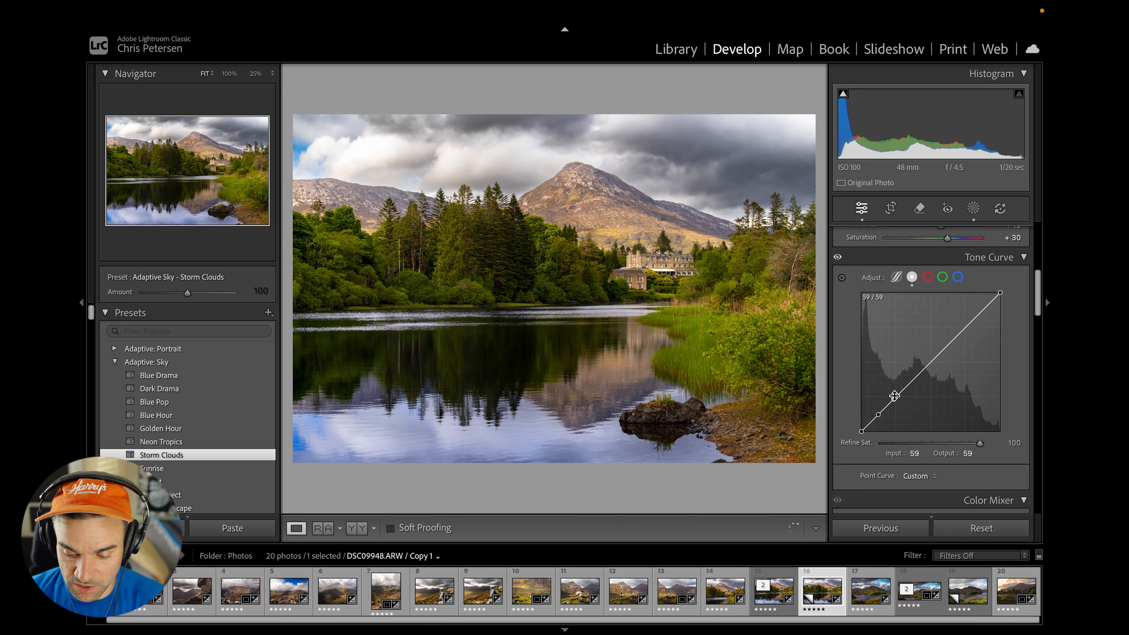
{"action": "left_click", "coordinate": [930, 362]}
{"action": "left_click_drag", "start_coordinate": [861, 428], "coordinate": [860, 429]}
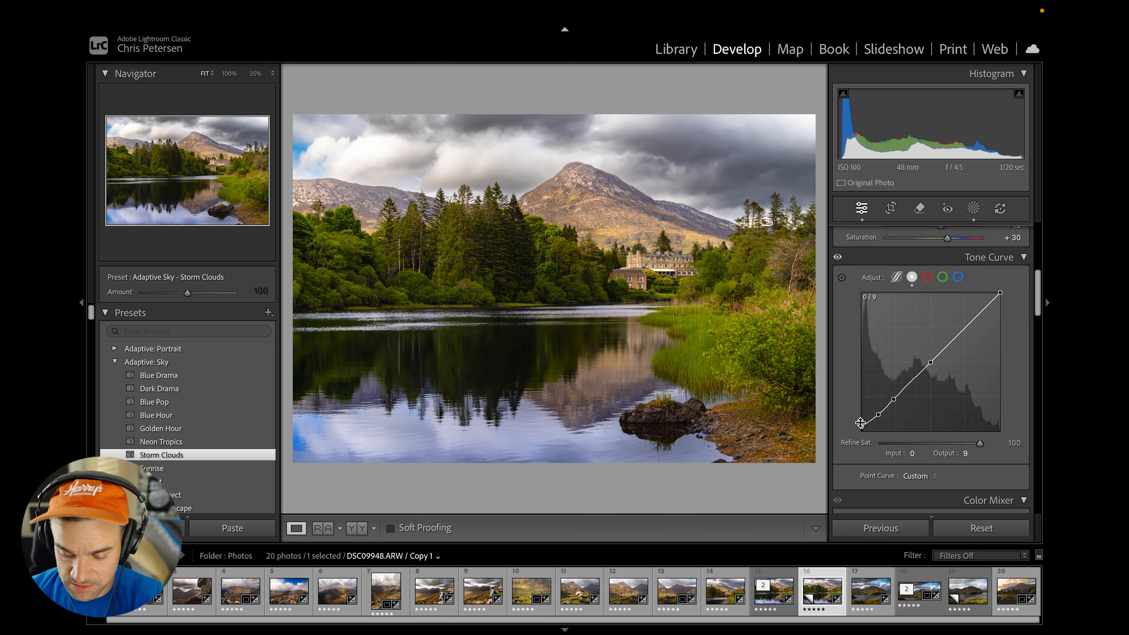
Step: Set the Yellow hue to -26 in the Color Mixer
{"action": "scroll", "coordinate": [899, 429], "scroll_direction": "down", "scroll_amount": 5}
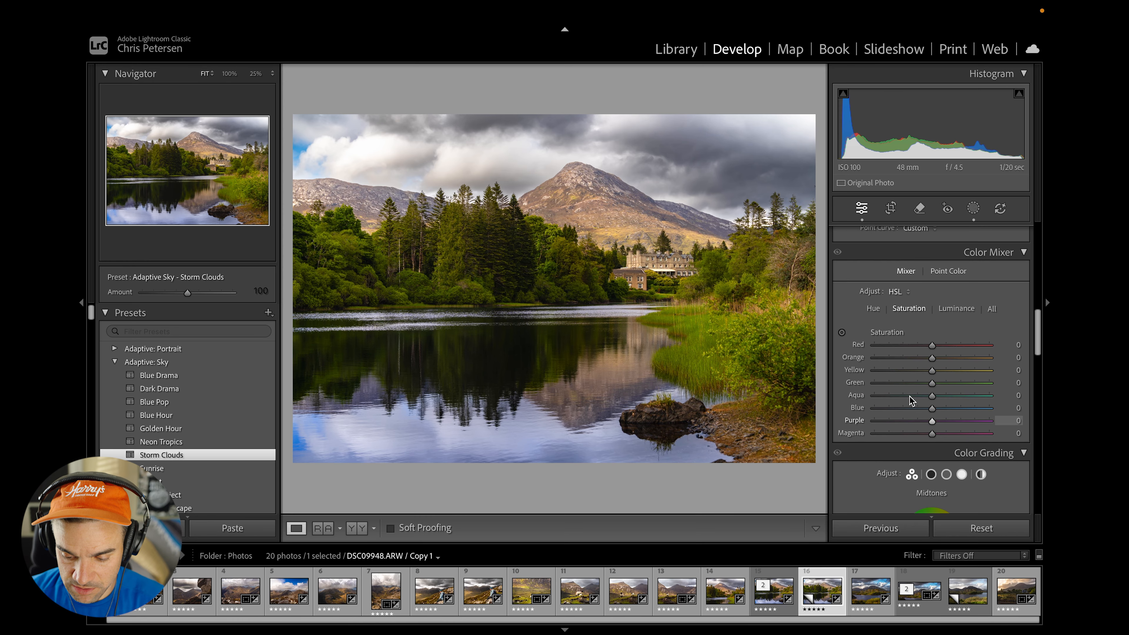
{"action": "left_click", "coordinate": [875, 308]}
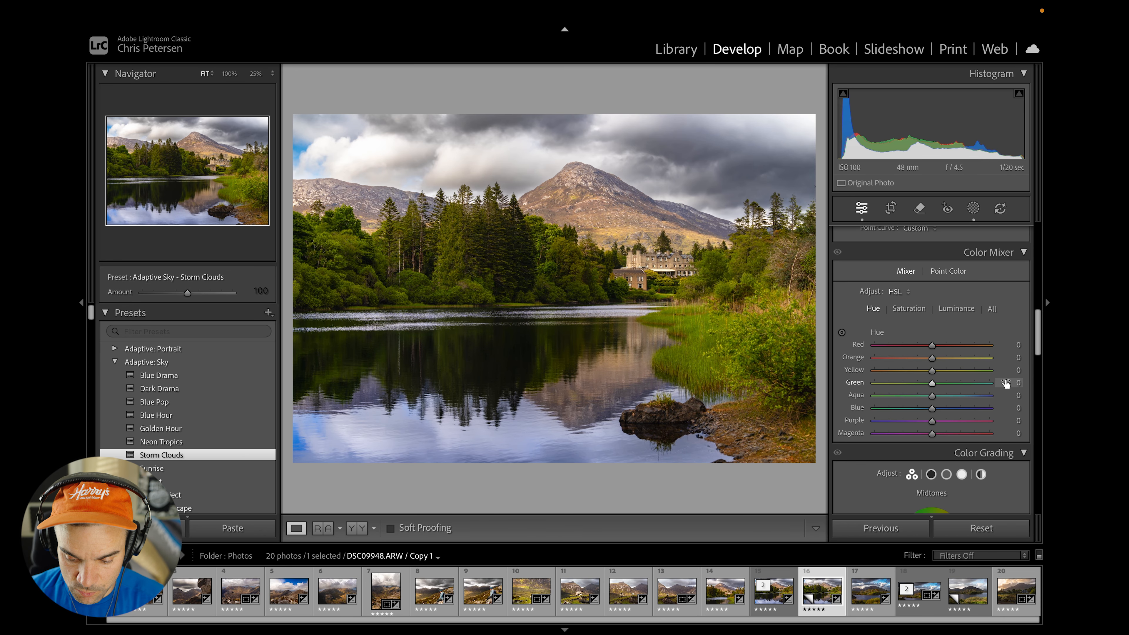
{"action": "left_click", "coordinate": [1018, 371]}
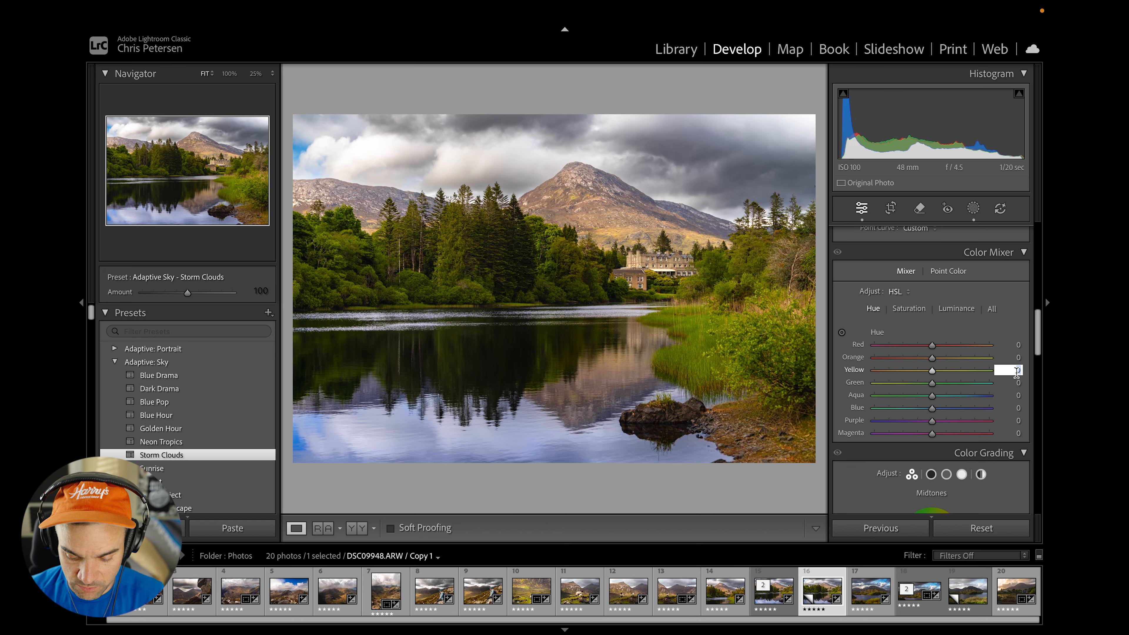
{"action": "type", "text": "-26"}
{"action": "key", "text": "Return"}
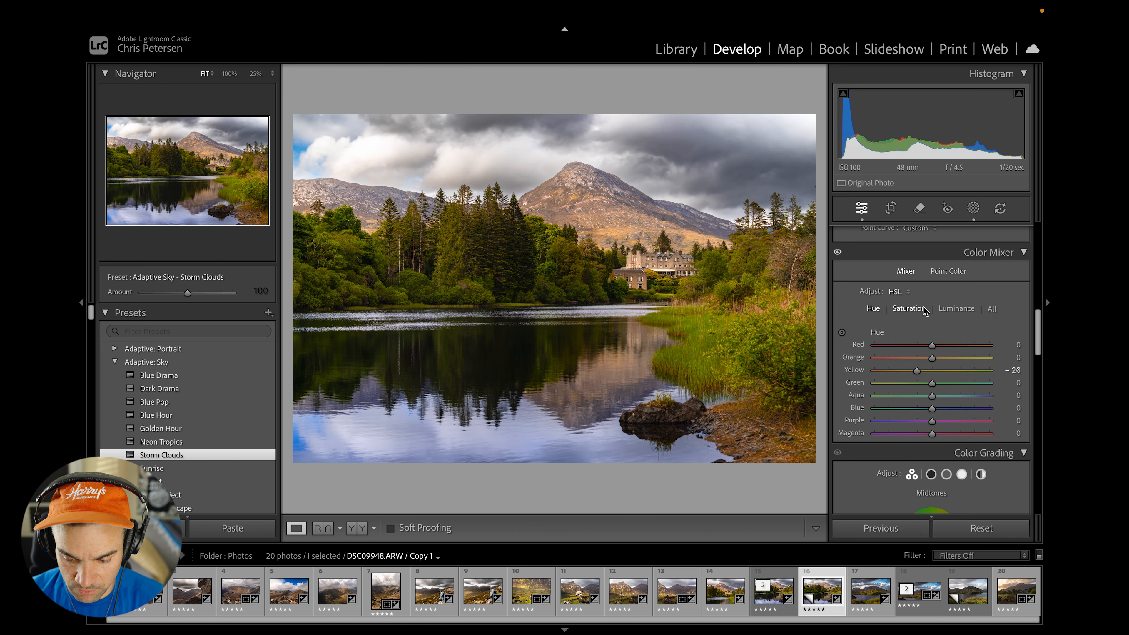
Step: Set the Orange saturation to +46 in the Color Mixer
{"action": "left_click", "coordinate": [909, 309]}
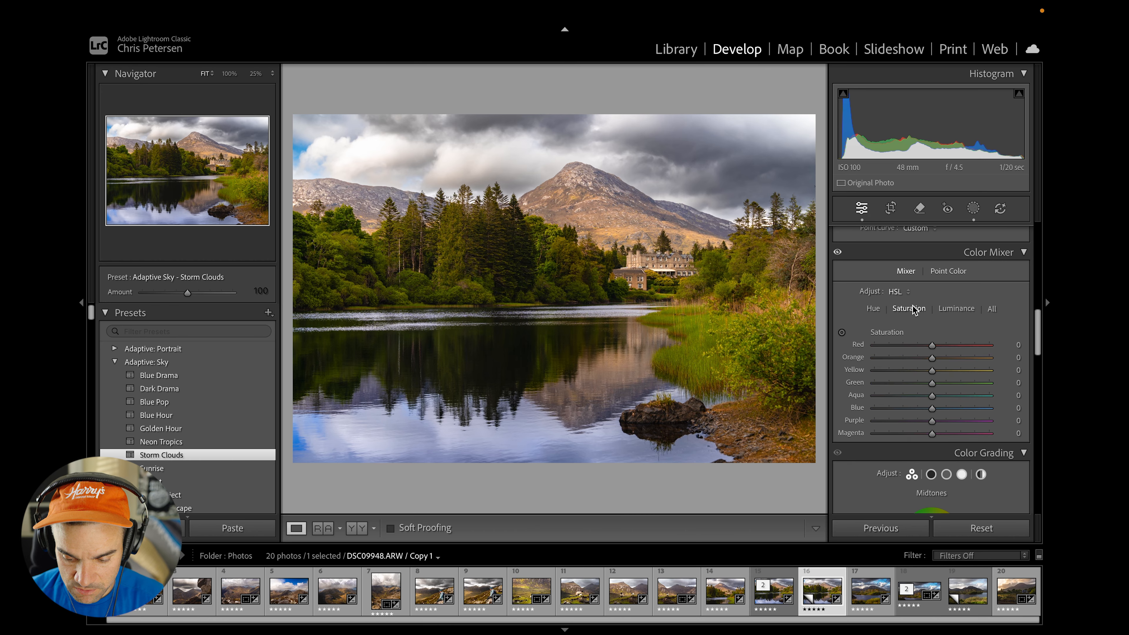
{"action": "left_click", "coordinate": [1019, 358]}
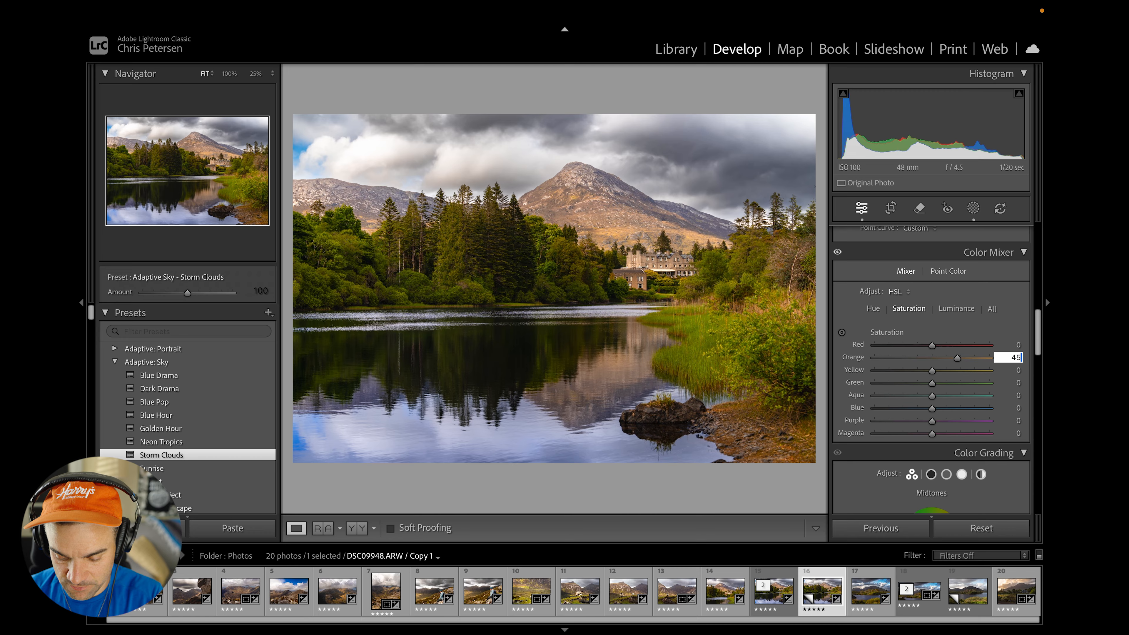
{"action": "key", "text": "Return"}
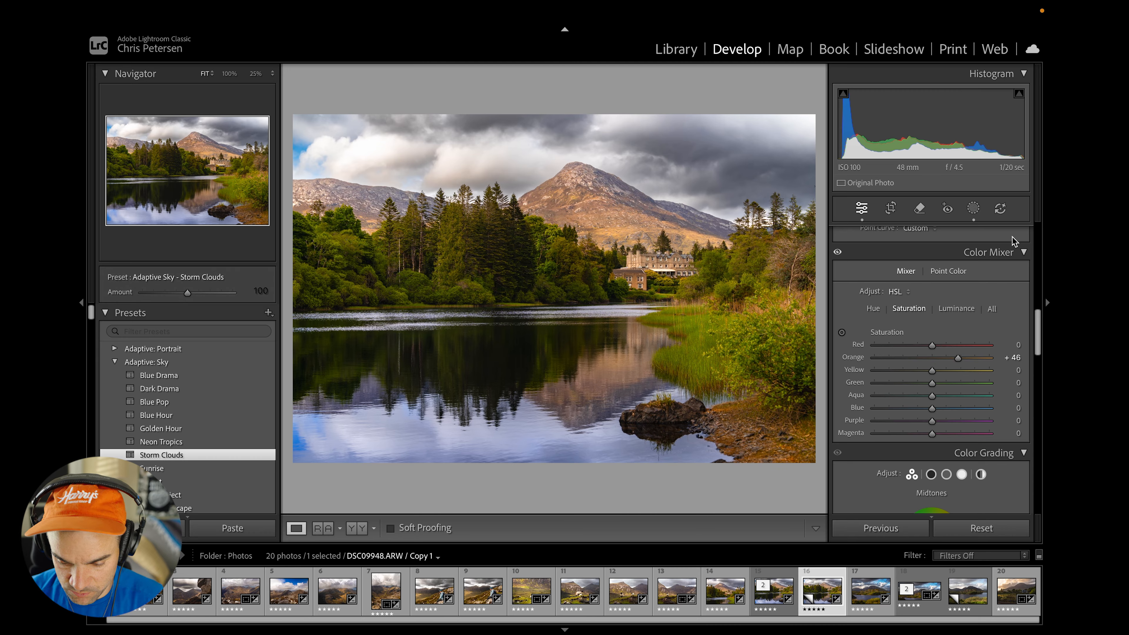
Step: Set the Green luminance to +22 in the Color Mixer
{"action": "left_click", "coordinate": [963, 310]}
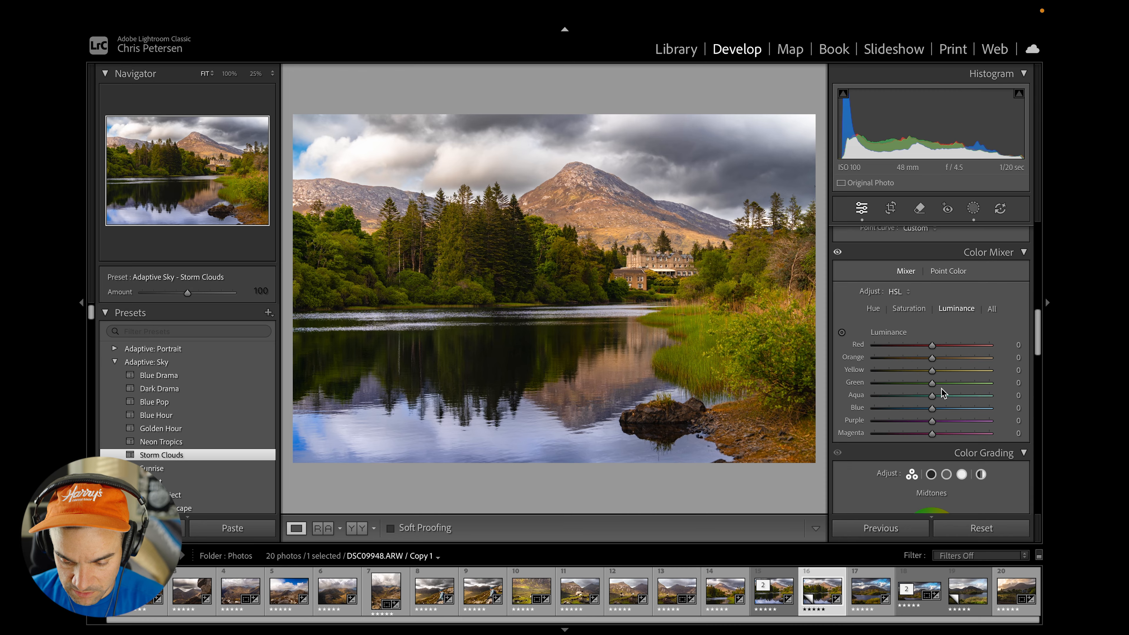
{"action": "left_click", "coordinate": [1019, 381]}
{"action": "type", "text": "22"}
{"action": "key", "text": "Return"}
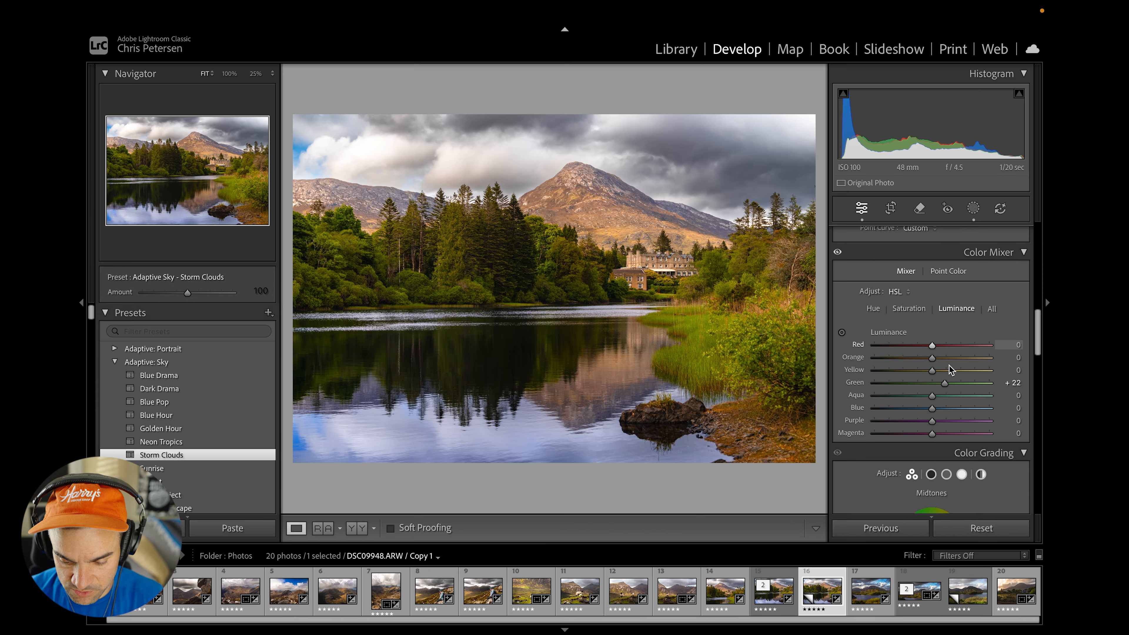
Step: Try a targeted luminance adjustment on the vegetation along the lake shore, and undo it
{"action": "scroll", "coordinate": [951, 362], "scroll_direction": "down", "scroll_amount": 2}
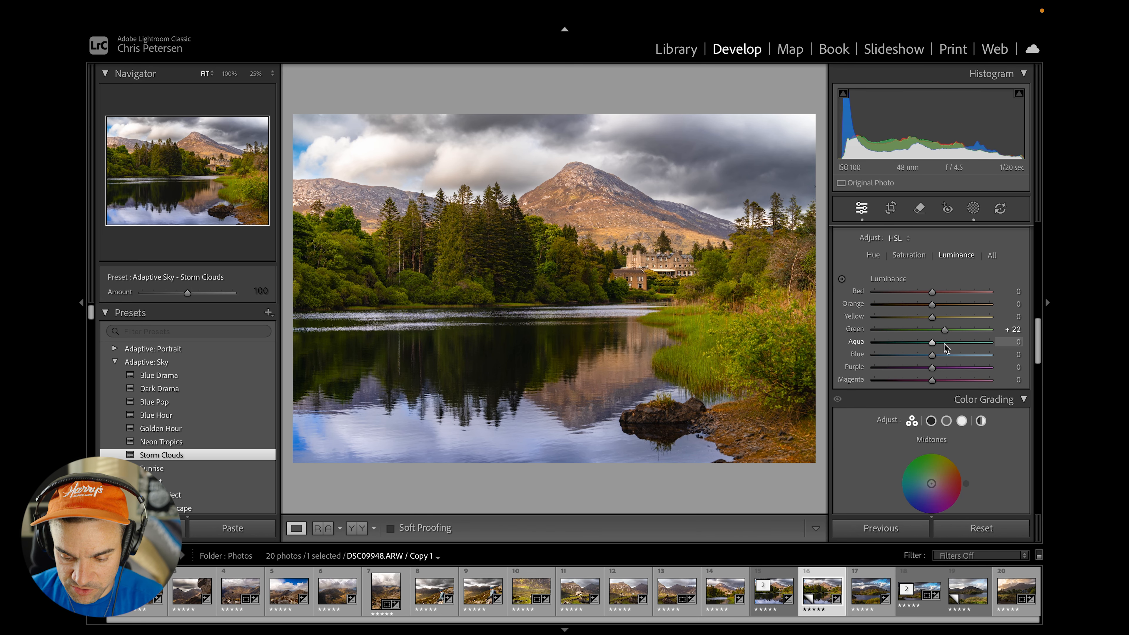
{"action": "scroll", "coordinate": [944, 344], "scroll_direction": "up", "scroll_amount": 1}
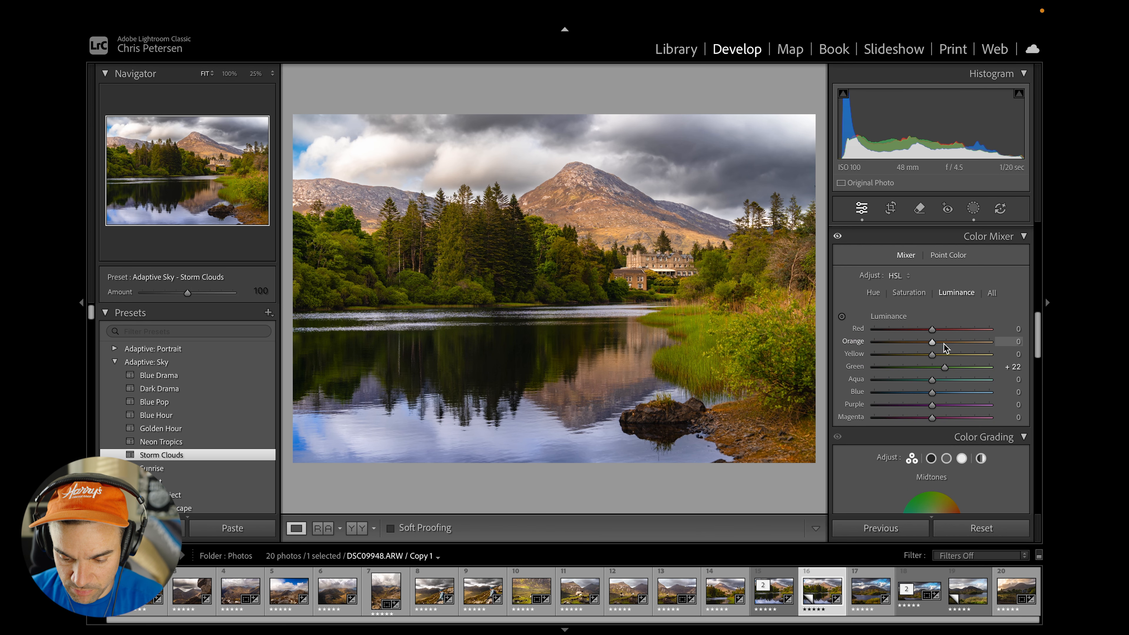
{"action": "left_click", "coordinate": [842, 317]}
{"action": "left_click_drag", "start_coordinate": [741, 298], "coordinate": [741, 265]}
{"action": "key", "text": "ctrl+z"}
{"action": "key", "text": "ctrl+z"}
{"action": "key", "text": "ctrl+z"}
Step: Try reducing the yellow and orange saturation with a targeted adjustment around the castle, and undo it
{"action": "left_click", "coordinate": [909, 293]}
{"action": "left_click", "coordinate": [842, 317]}
{"action": "left_click_drag", "start_coordinate": [629, 294], "coordinate": [616, 237]}
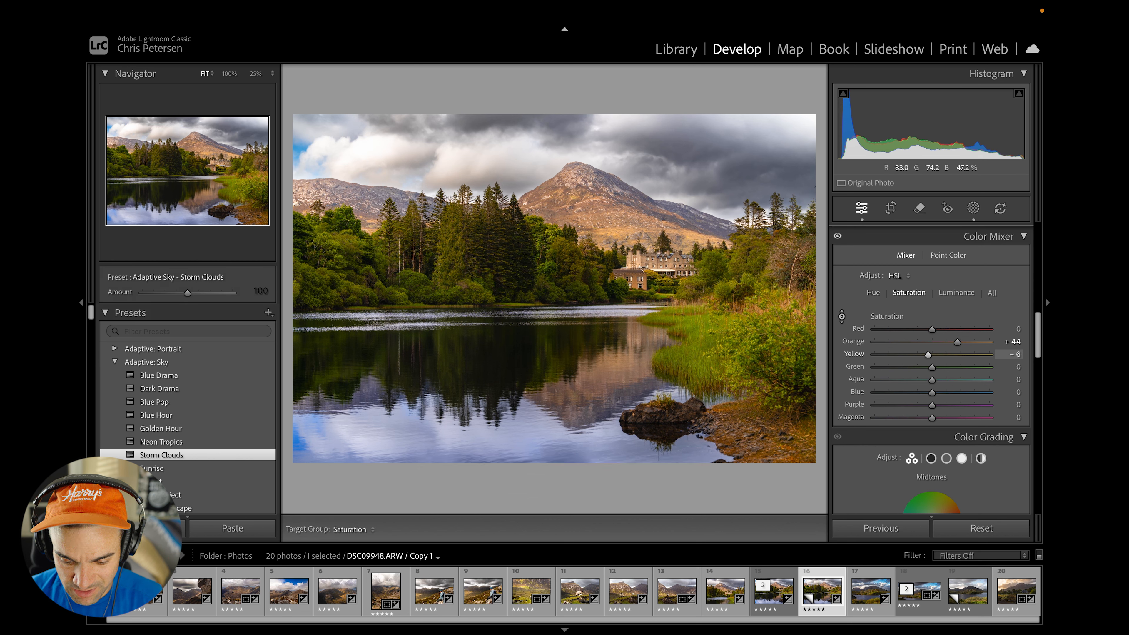
{"action": "key", "text": "ctrl+z"}
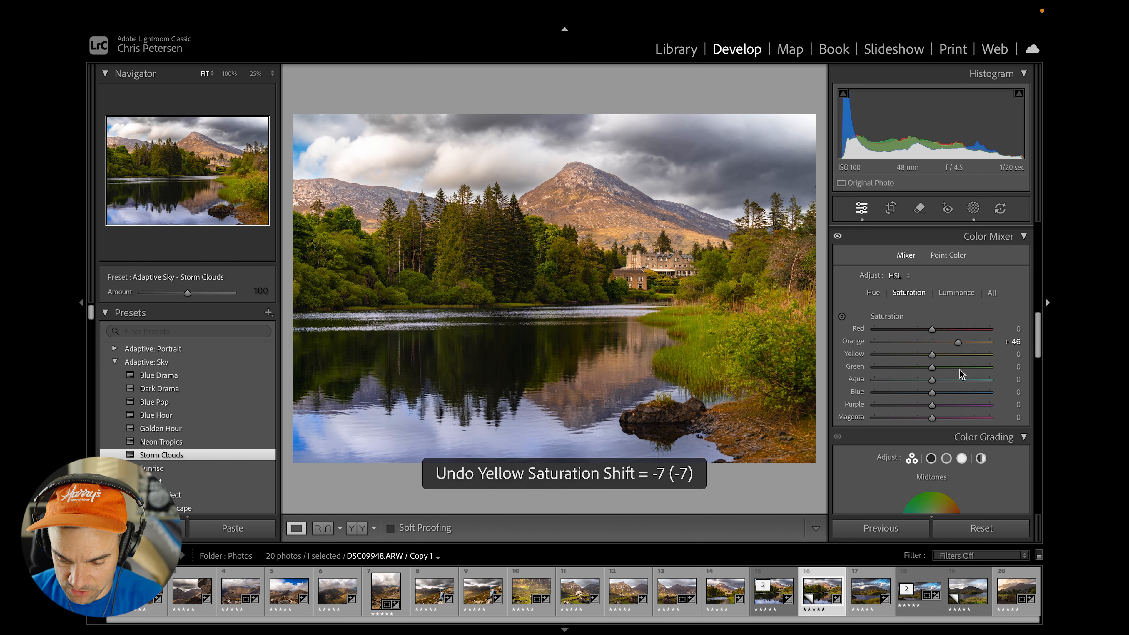
Step: Tint the photo's midtones slightly blue with Color Grading
{"action": "scroll", "coordinate": [974, 376], "scroll_direction": "down", "scroll_amount": 4}
{"action": "left_click_drag", "start_coordinate": [932, 357], "coordinate": [906, 376]}
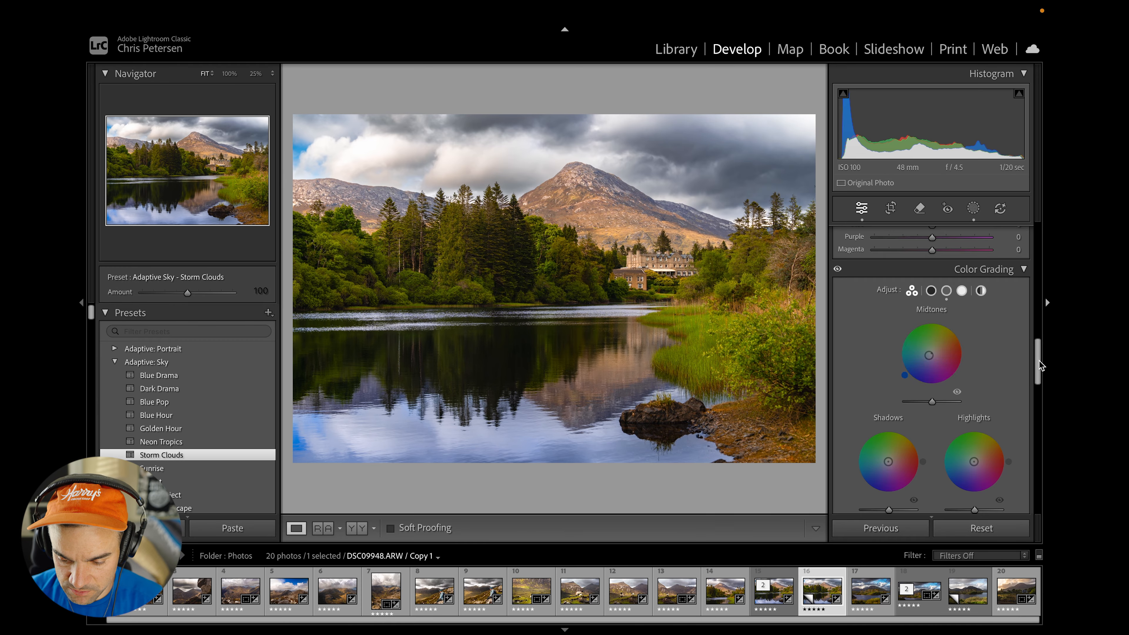
{"action": "scroll", "coordinate": [1032, 359], "scroll_direction": "down", "scroll_amount": 5}
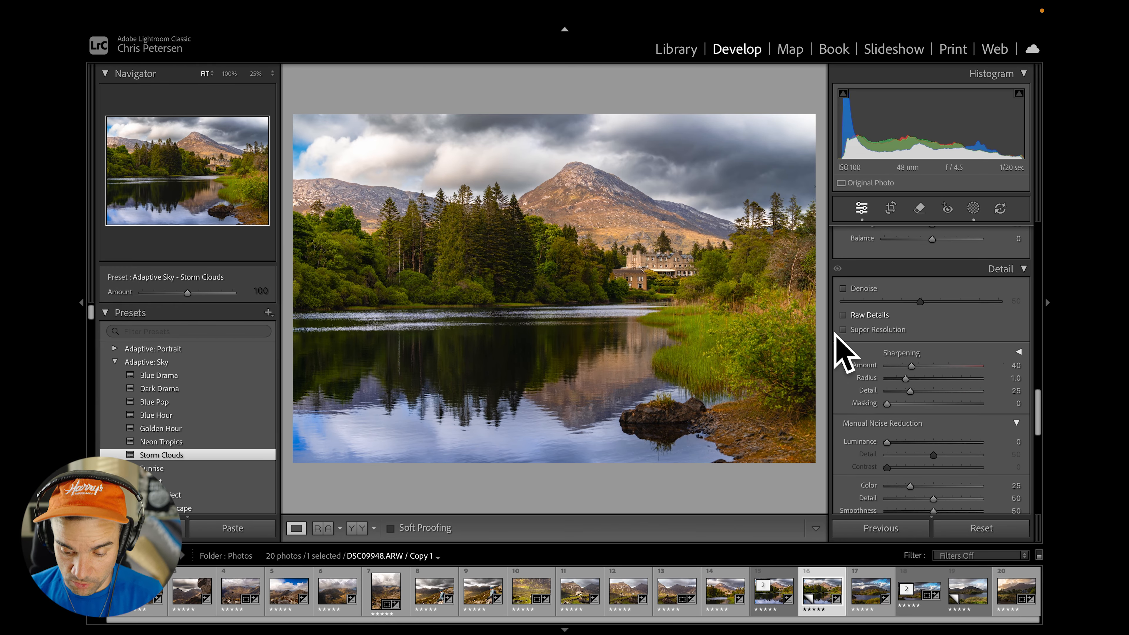
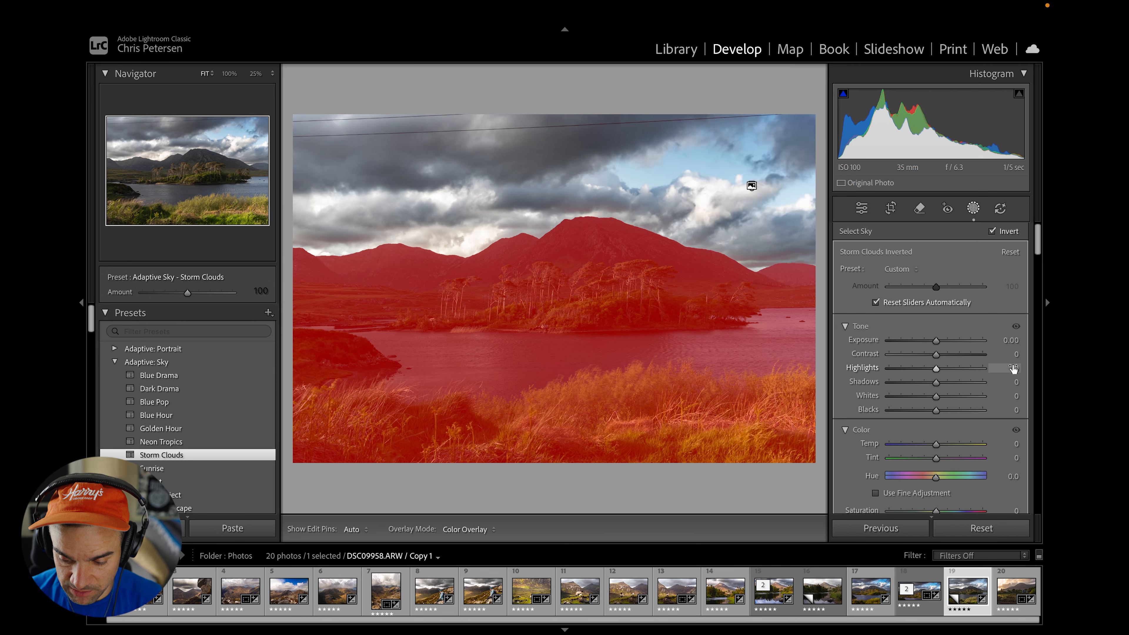
Step: Raise the Highlights of the Storm Clouds Inverted mask on the island lake photo and leave masking
{"action": "key", "text": "Return"}
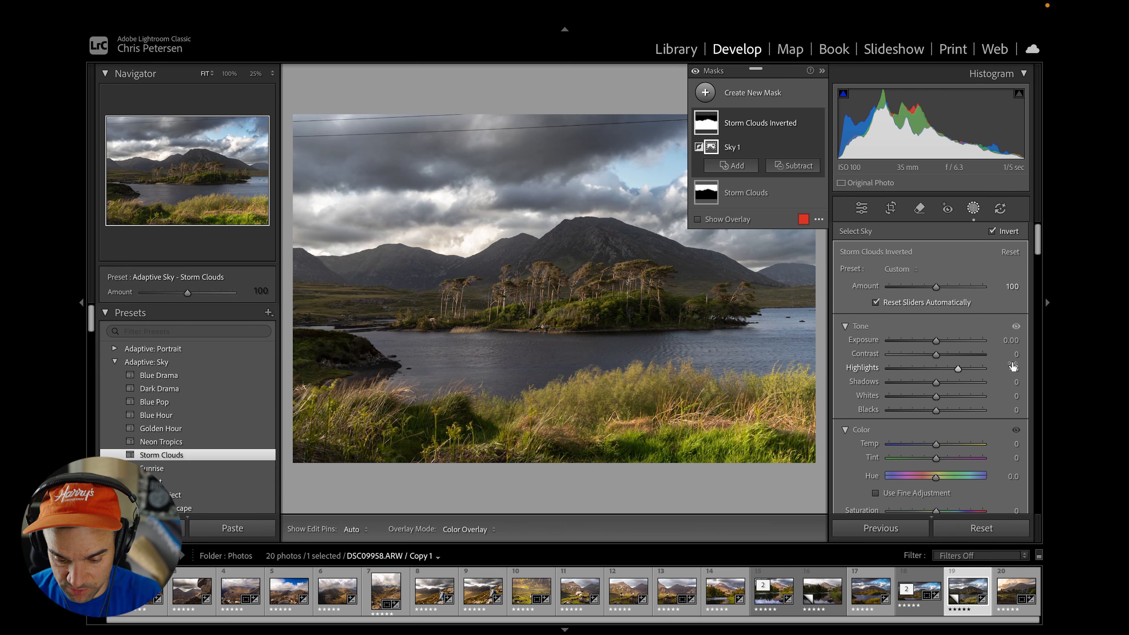
{"action": "key", "text": "shift+w"}
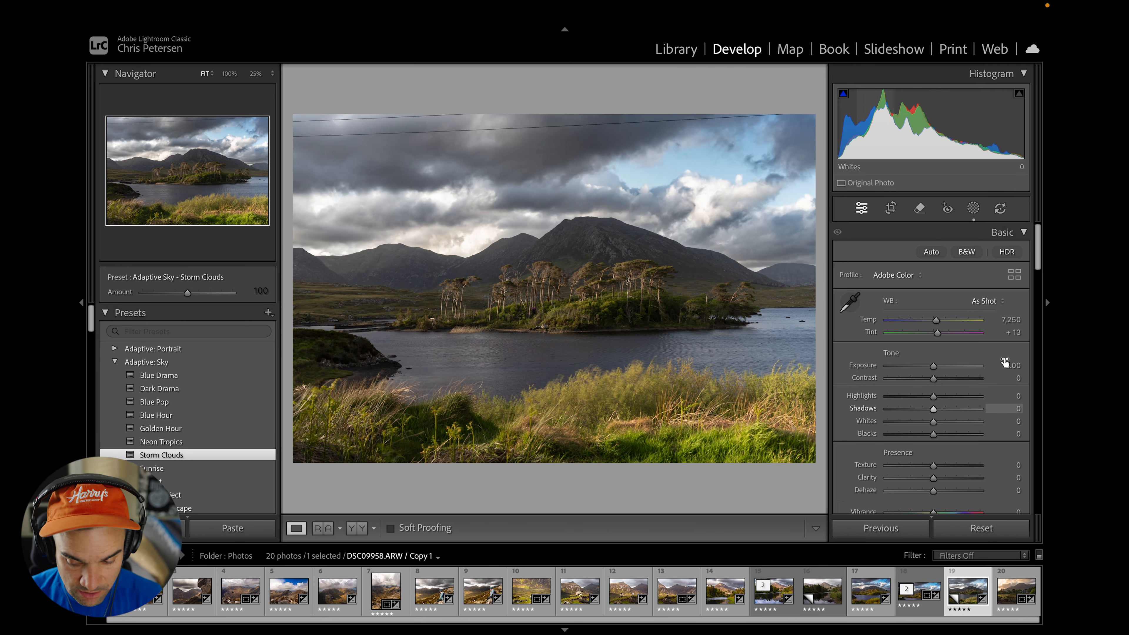
Step: Create a new landscape mask covering only the water
{"action": "left_click", "coordinate": [972, 213]}
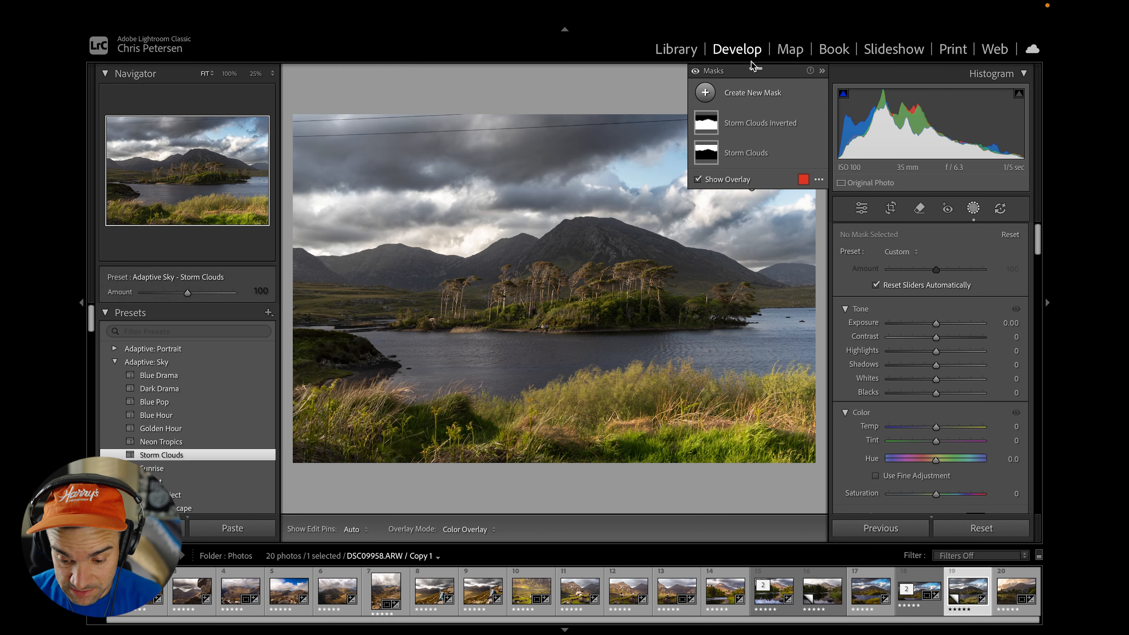
{"action": "left_click", "coordinate": [759, 93]}
{"action": "left_click", "coordinate": [786, 196]}
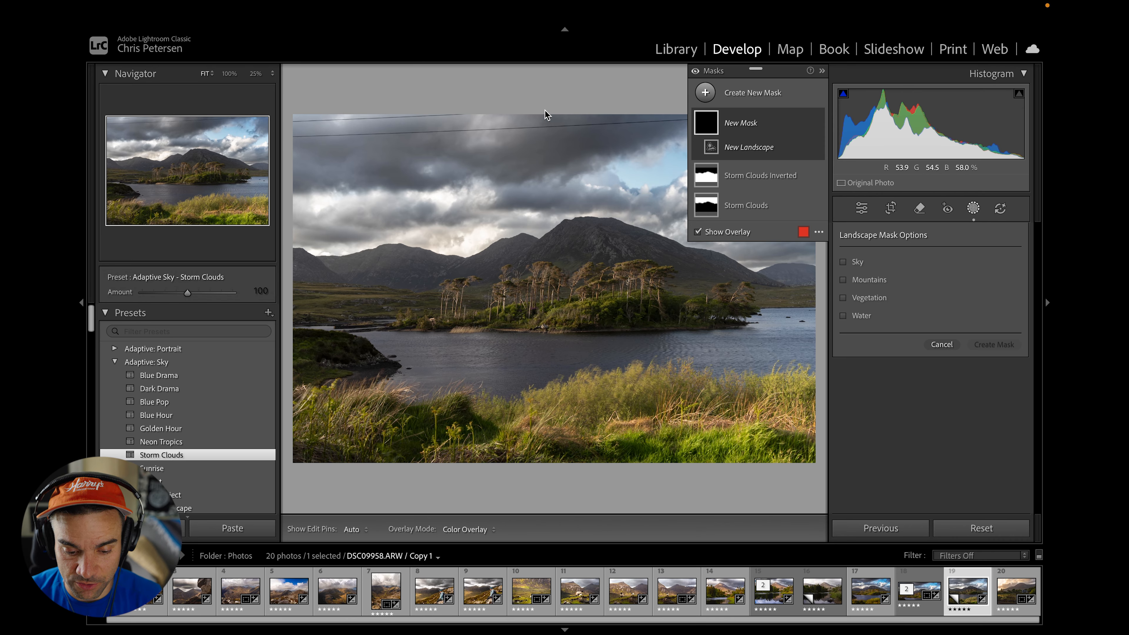
{"action": "left_click", "coordinate": [843, 315]}
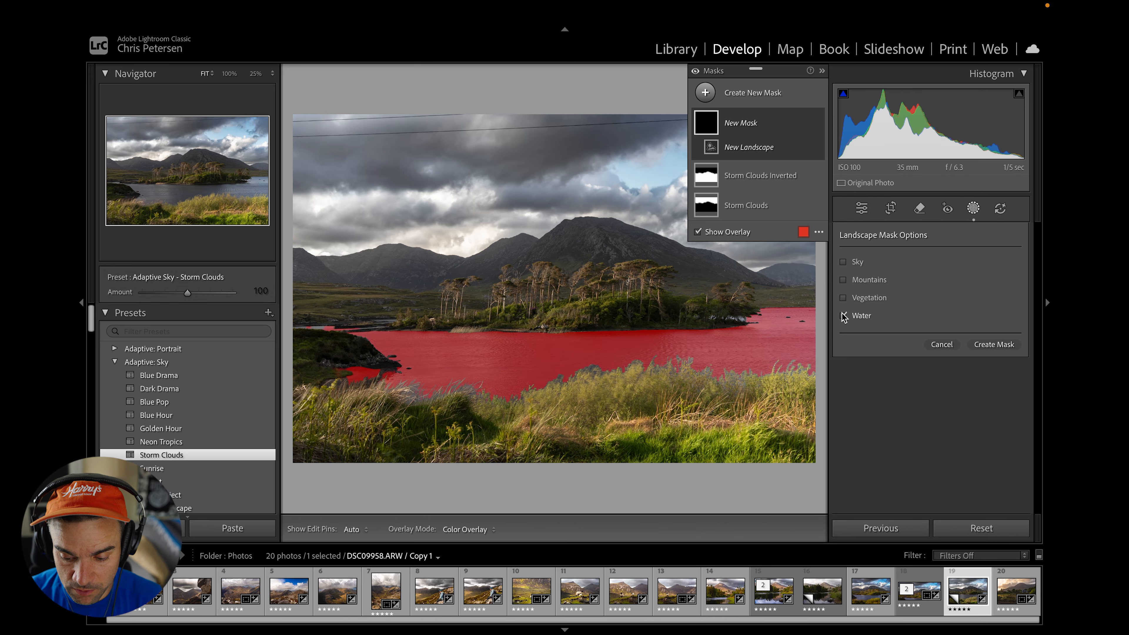
{"action": "left_click", "coordinate": [994, 344]}
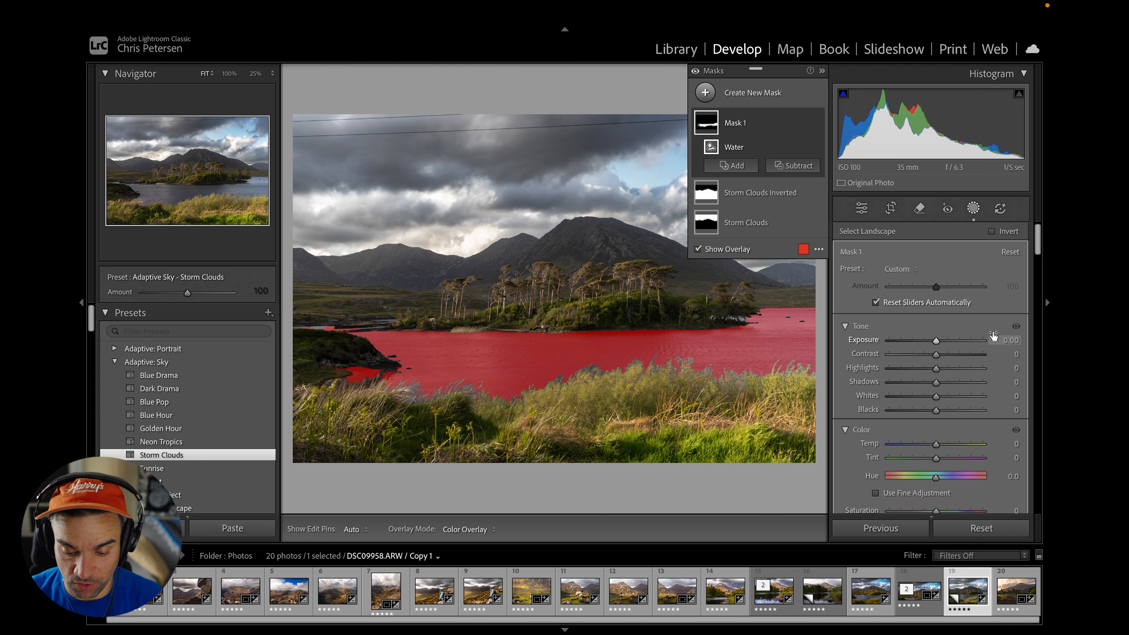
Step: Set the water mask's Temp to -10 and return to the global adjustments
{"action": "left_click", "coordinate": [1014, 445]}
{"action": "type", "text": "-10"}
{"action": "key", "text": "Return"}
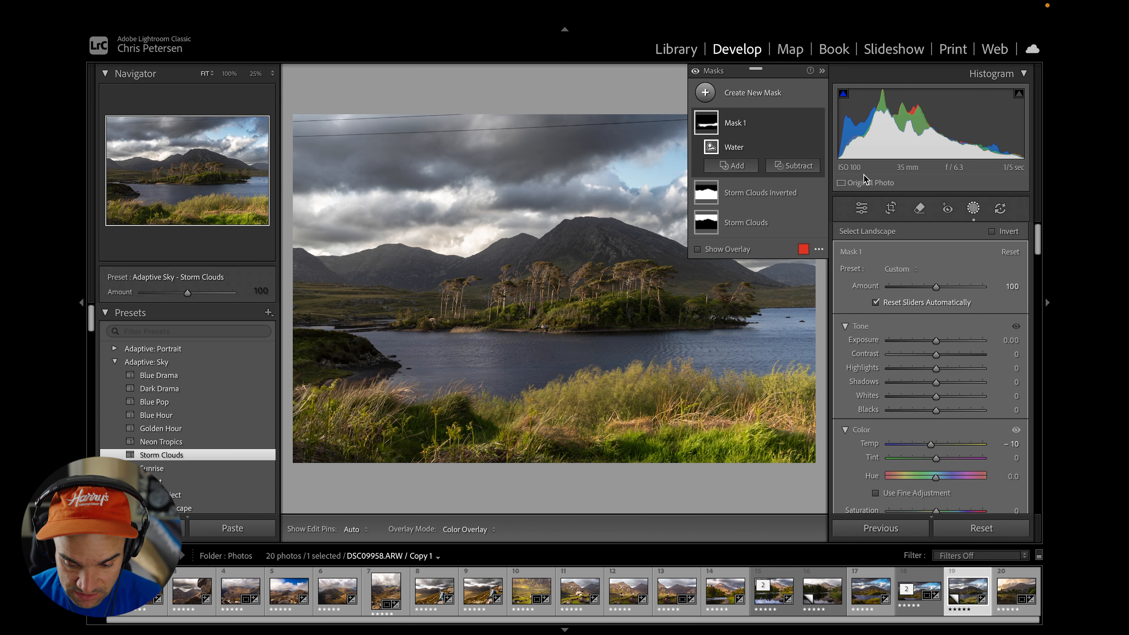
{"action": "left_click", "coordinate": [862, 207]}
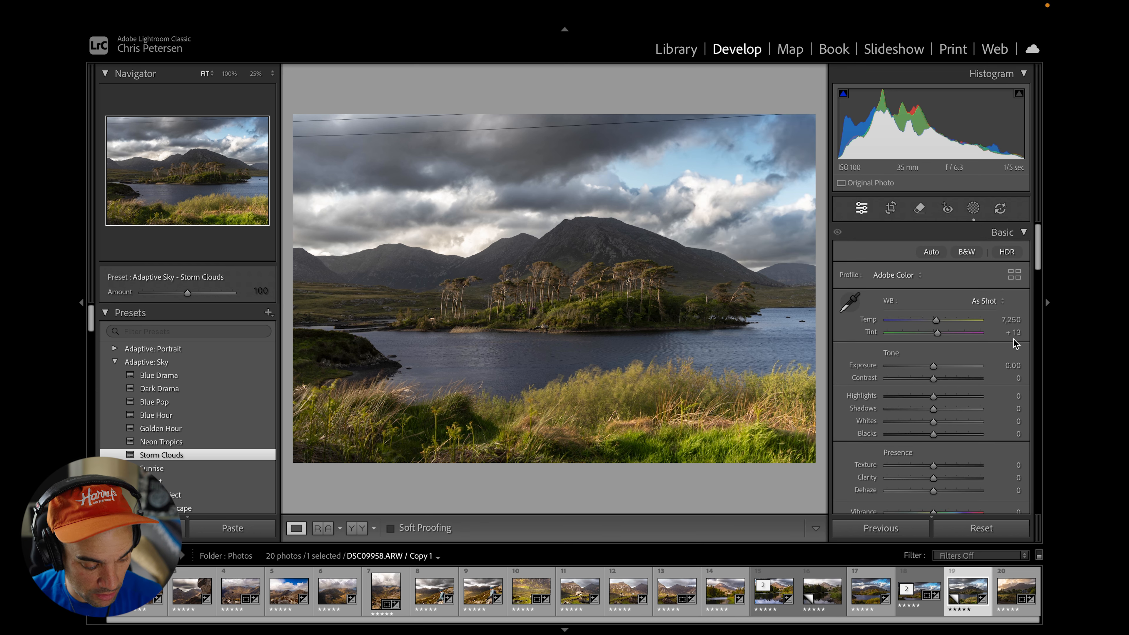
Step: Set the photo's overall Exposure to +0.28 and Contrast to +15
{"action": "left_click", "coordinate": [1014, 366]}
{"action": "key", "text": "BackSpace"}
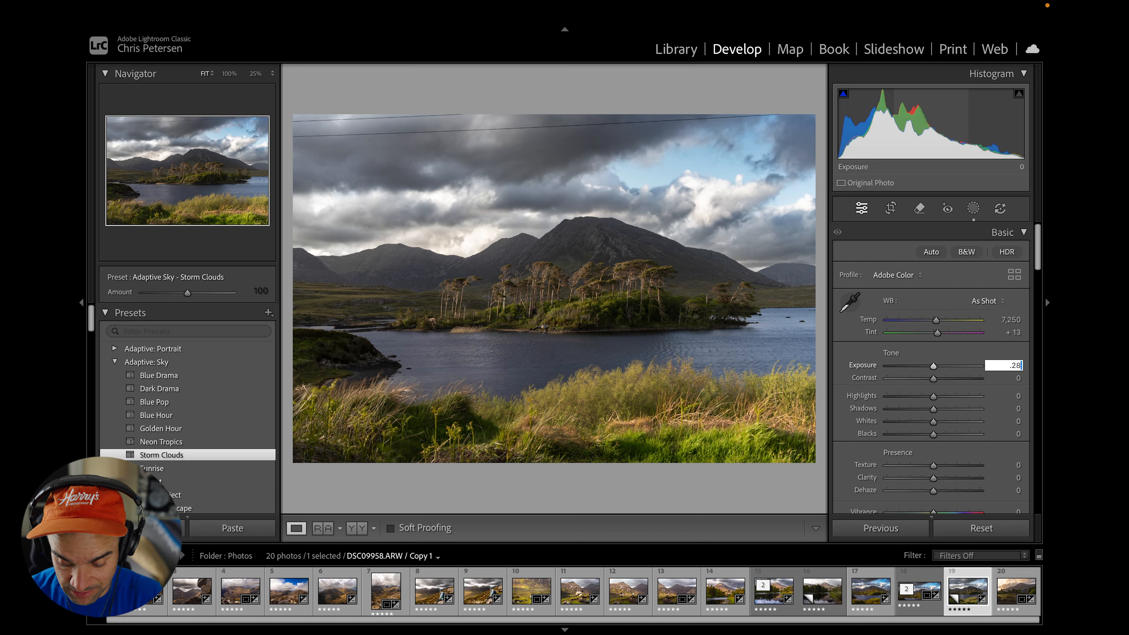
{"action": "type", "text": ".28"}
{"action": "key", "text": "Return"}
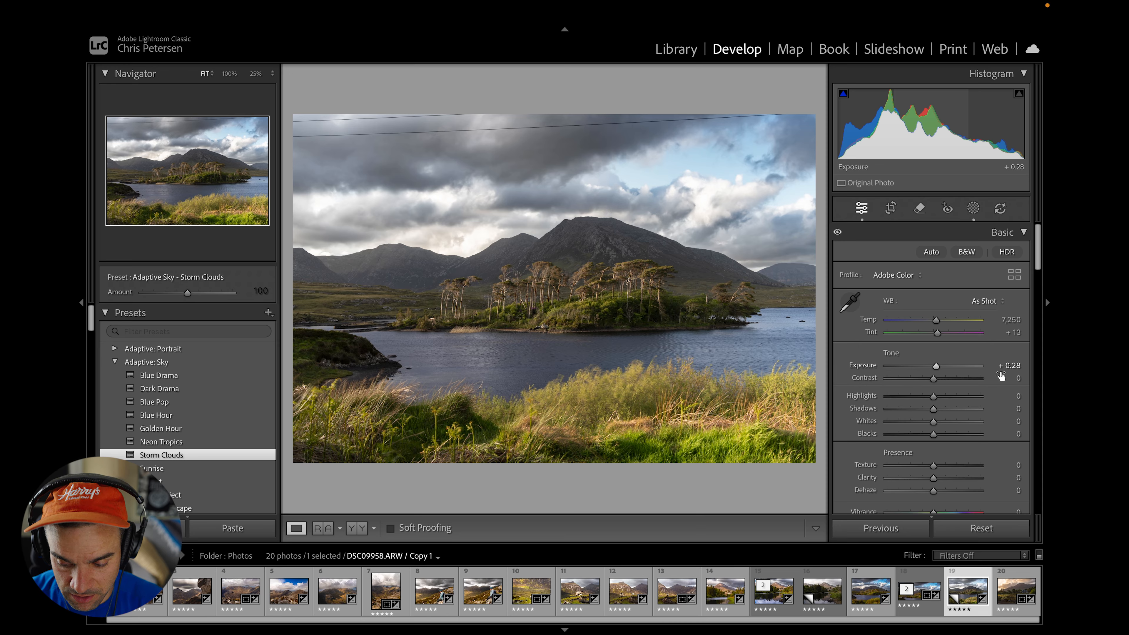
{"action": "left_click", "coordinate": [1013, 380]}
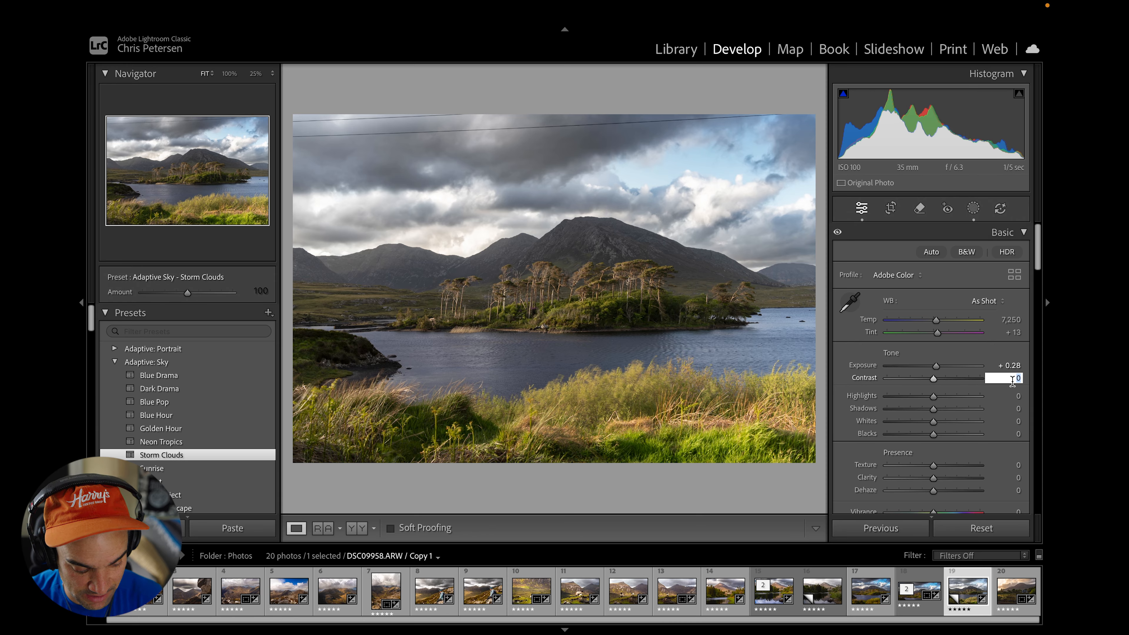
{"action": "key", "text": "Return"}
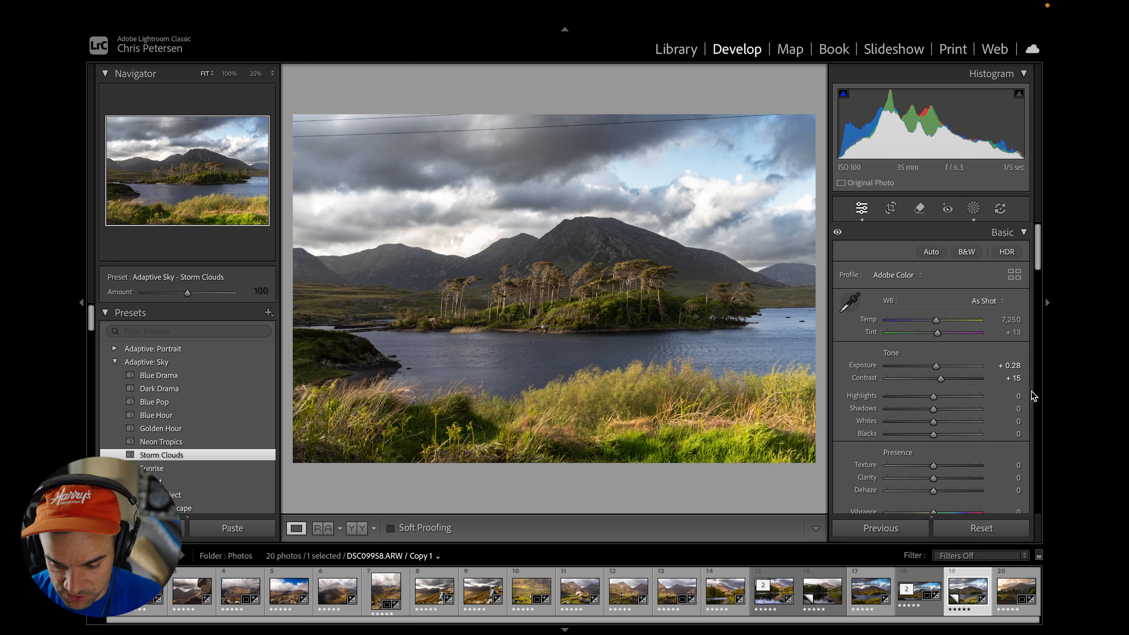
Step: Set the island lake photo's overall Highlights to -67 and Shadows to +54
{"action": "left_click", "coordinate": [1018, 395]}
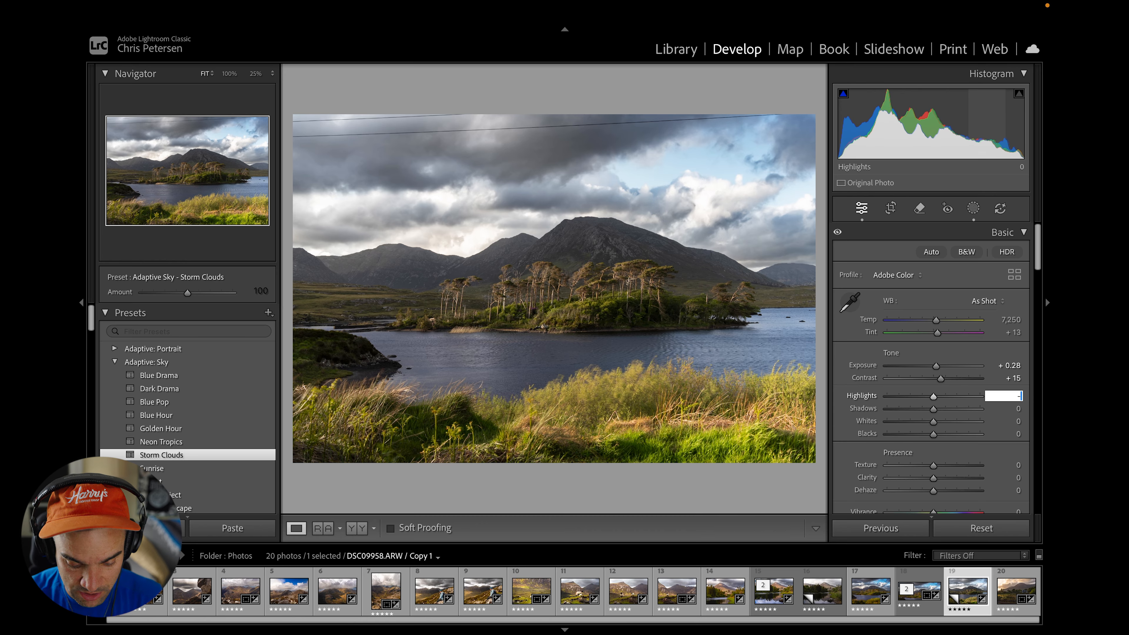
{"action": "key", "text": "Return"}
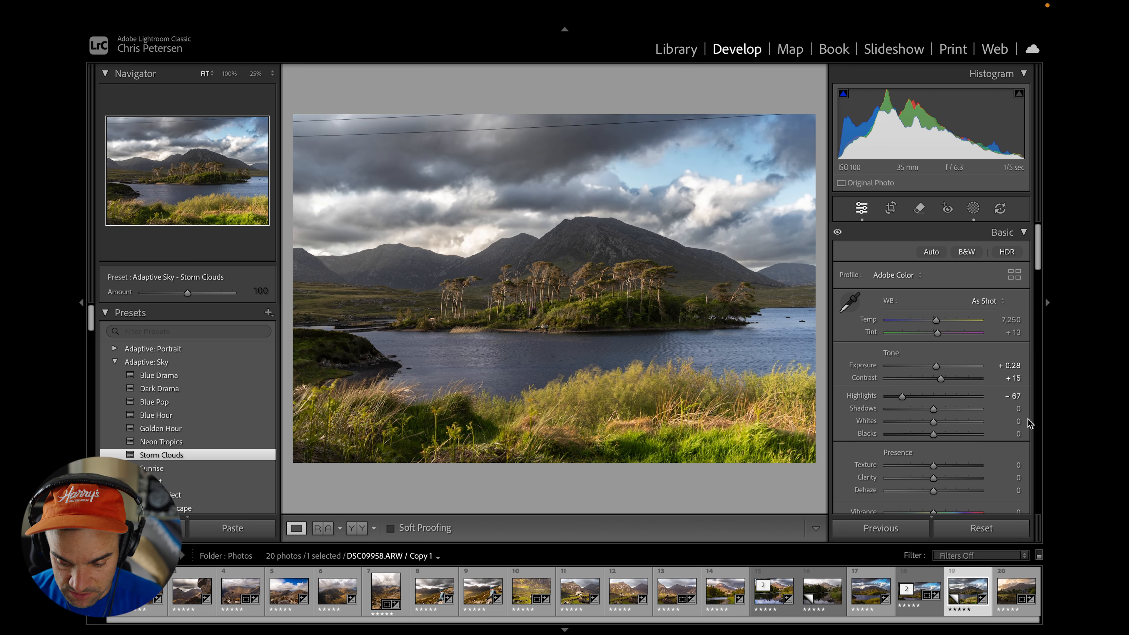
{"action": "left_click", "coordinate": [1021, 410]}
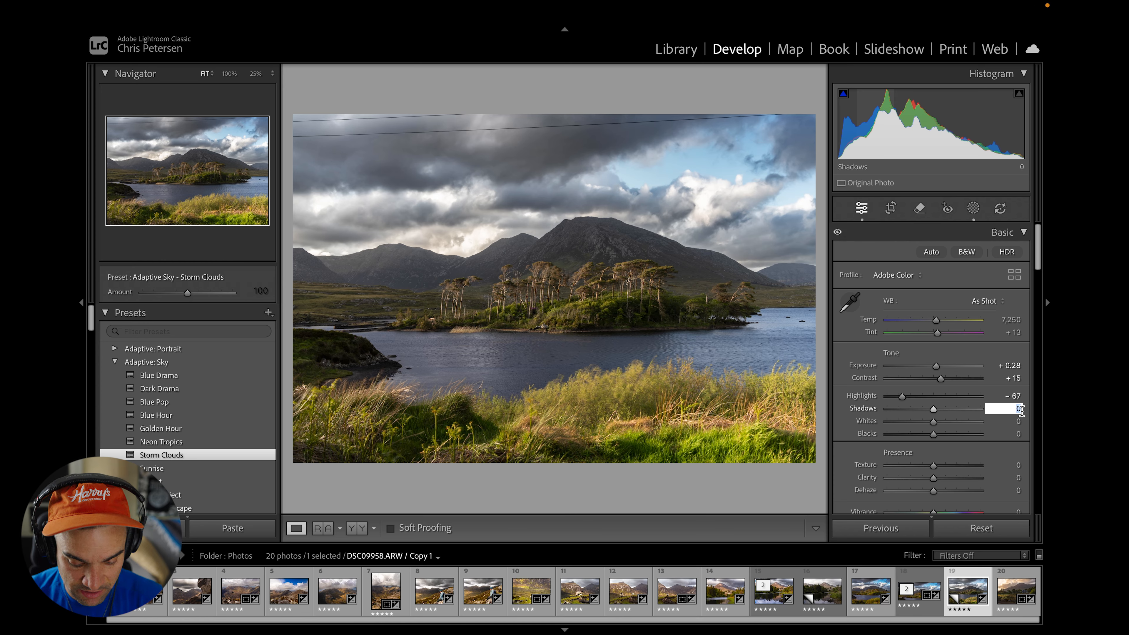
{"action": "type", "text": "54"}
{"action": "key", "text": "Return"}
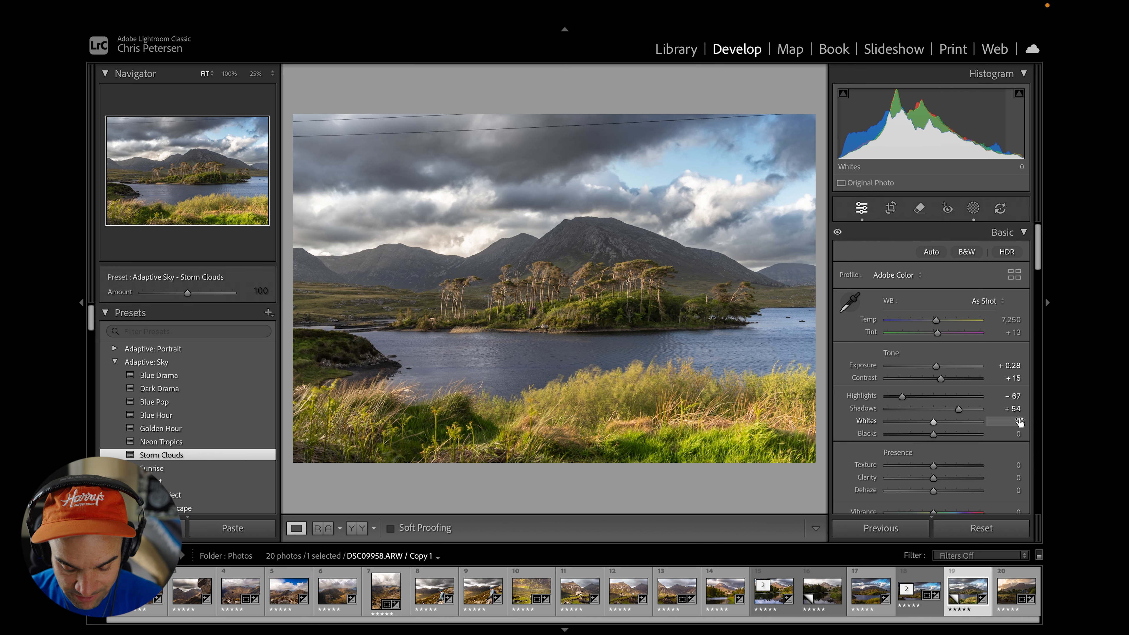
Step: Set the photo's global Whites to +12 and Blacks to -16
{"action": "left_click", "coordinate": [1020, 421]}
{"action": "type", "text": "12"}
{"action": "key", "text": "Return"}
{"action": "left_click", "coordinate": [1014, 432]}
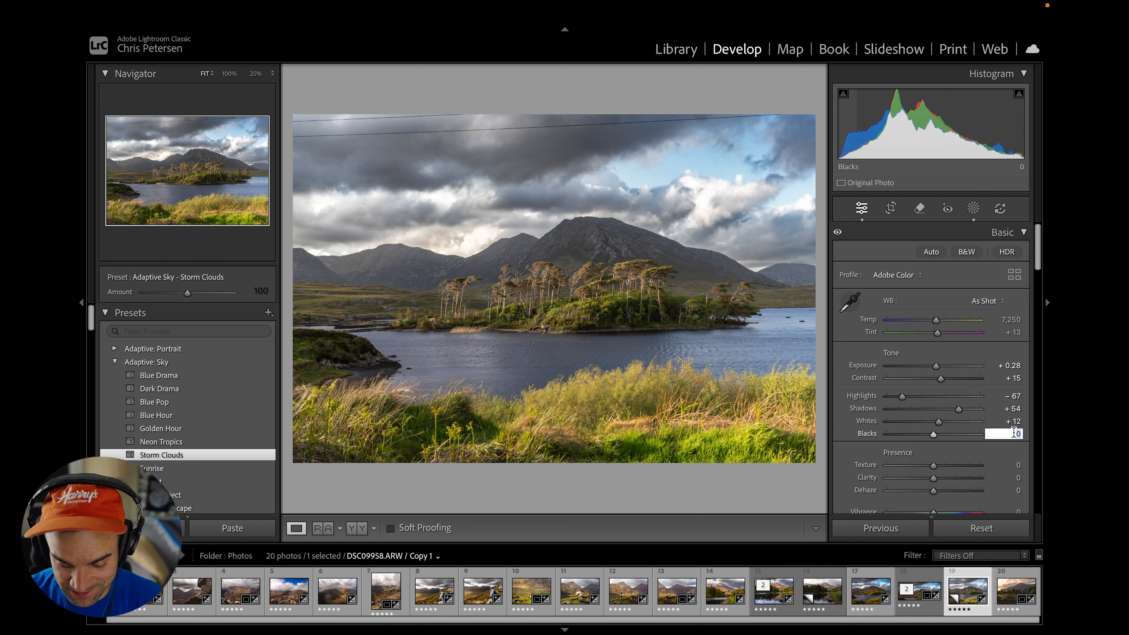
{"action": "type", "text": "-16"}
{"action": "key", "text": "Return"}
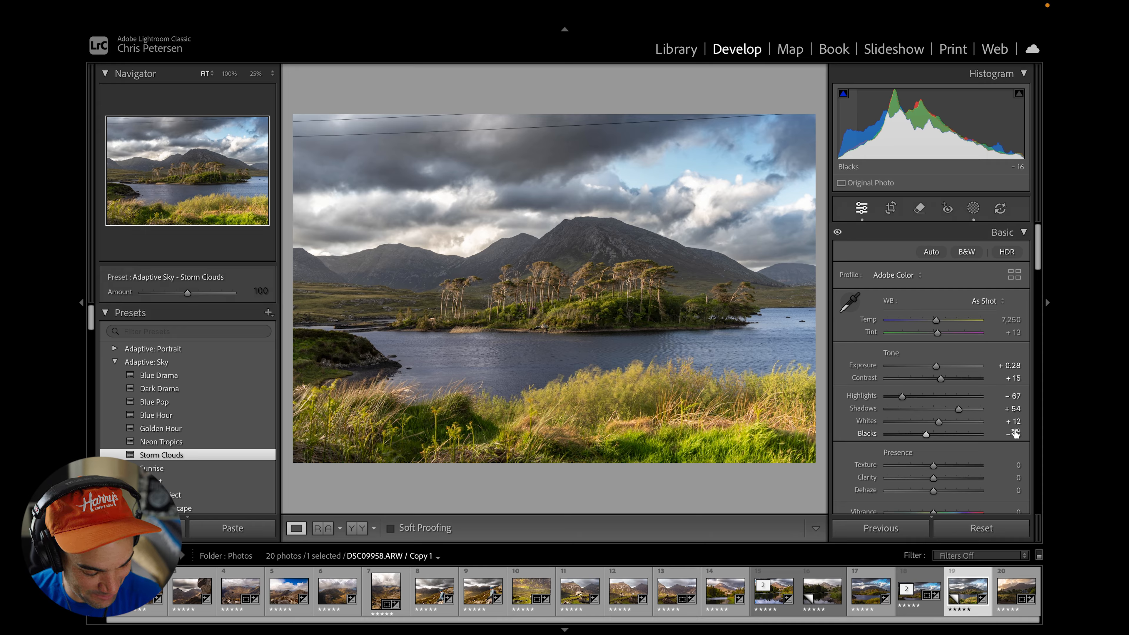
Step: Add haze removal to the whole photo by setting Dehaze to +11
{"action": "scroll", "coordinate": [1014, 434], "scroll_direction": "down", "scroll_amount": 1}
{"action": "left_click", "coordinate": [1018, 486]}
{"action": "type", "text": "11"}
{"action": "key", "text": "Return"}
Step: Boost the photo's overall color with Vibrance at +15 and Saturation at +28
{"action": "scroll", "coordinate": [983, 468], "scroll_direction": "down", "scroll_amount": 2}
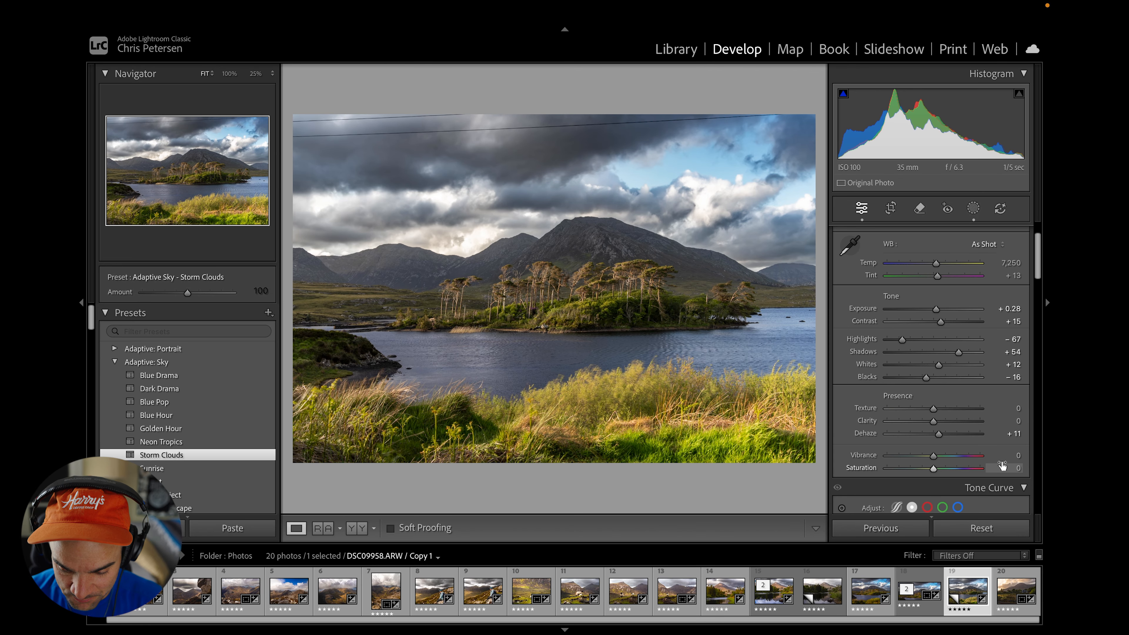
{"action": "left_click", "coordinate": [1016, 457]}
{"action": "type", "text": "15"}
{"action": "key", "text": "Return"}
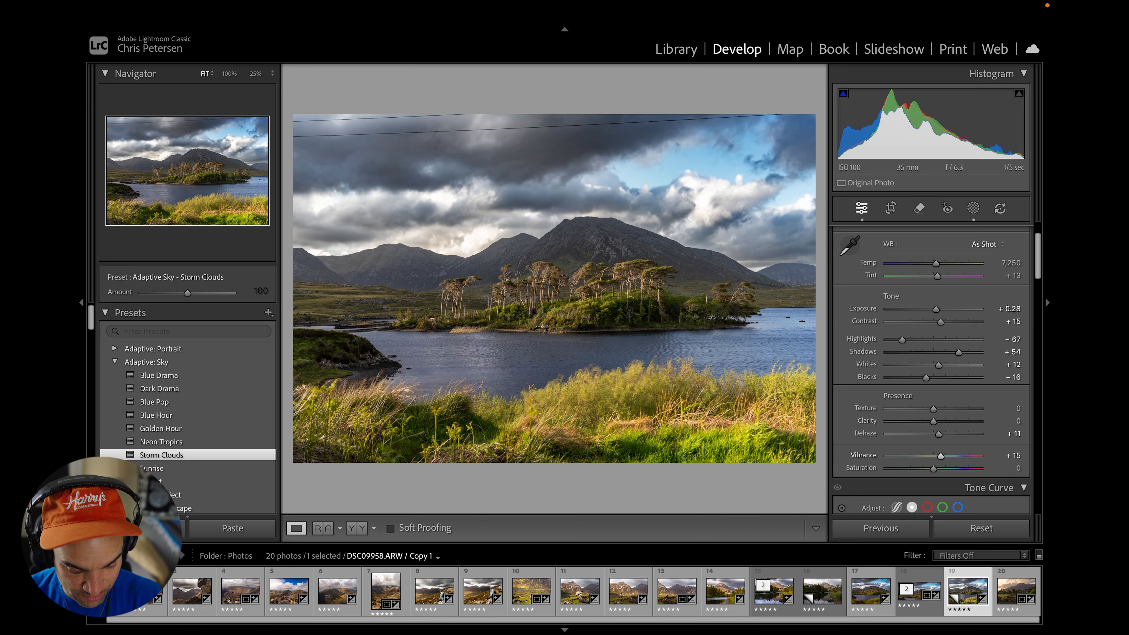
{"action": "left_click_drag", "start_coordinate": [933, 469], "coordinate": [949, 482]}
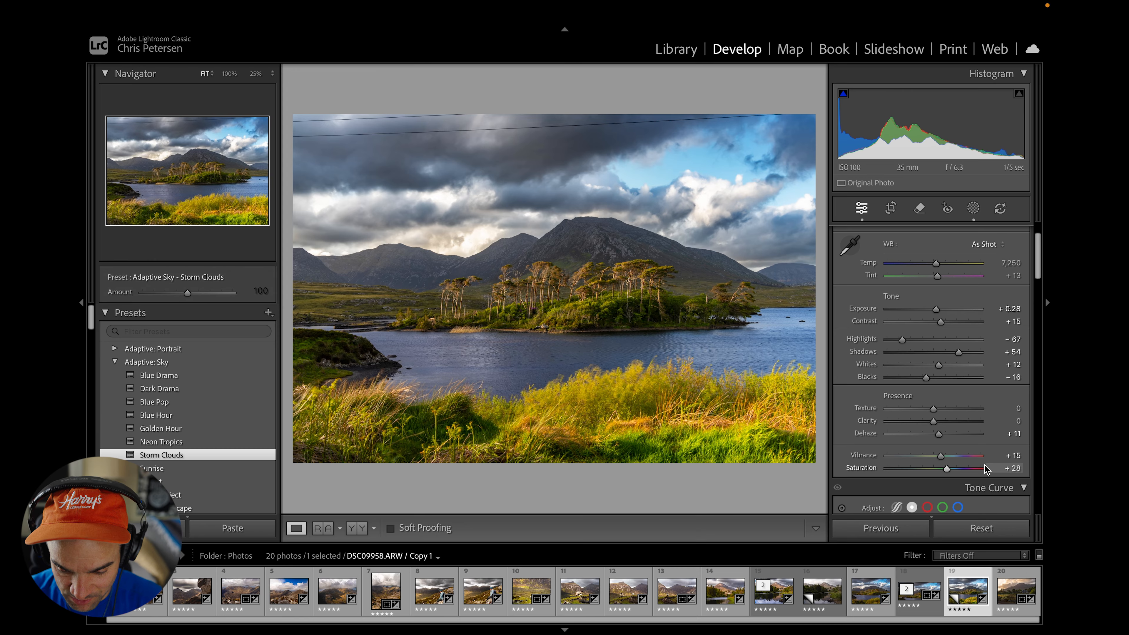
Step: Check the photo for highlight clipping and lower the global Whites to -7, comparing it with the previous setting
{"action": "left_click_drag", "start_coordinate": [1038, 266], "coordinate": [1039, 311]}
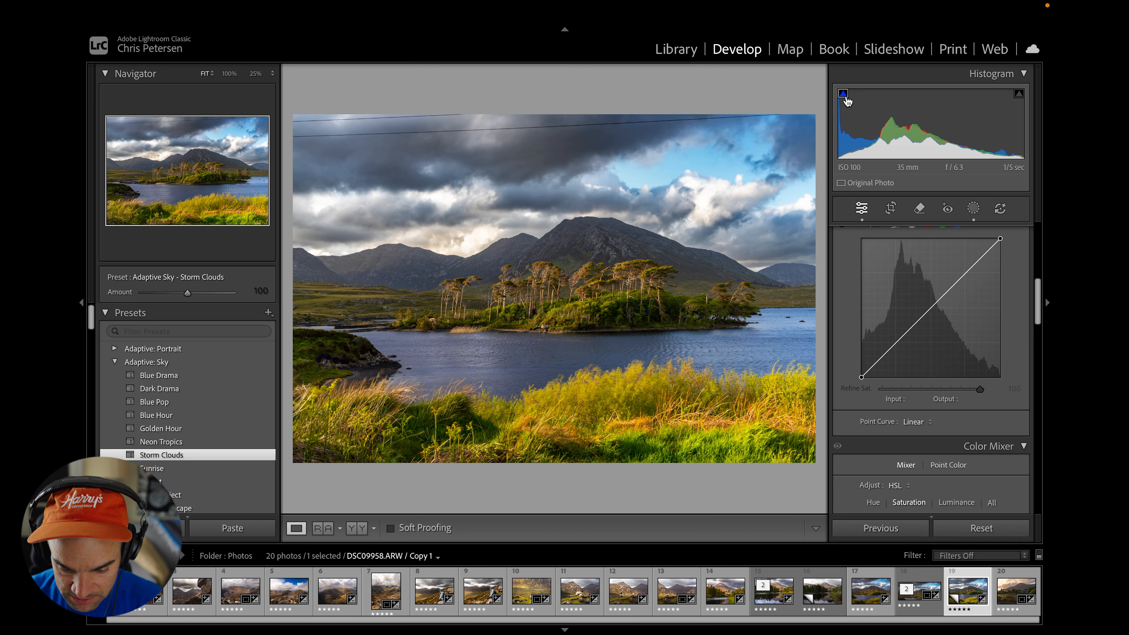
{"action": "mouse_move", "coordinate": [1018, 97]}
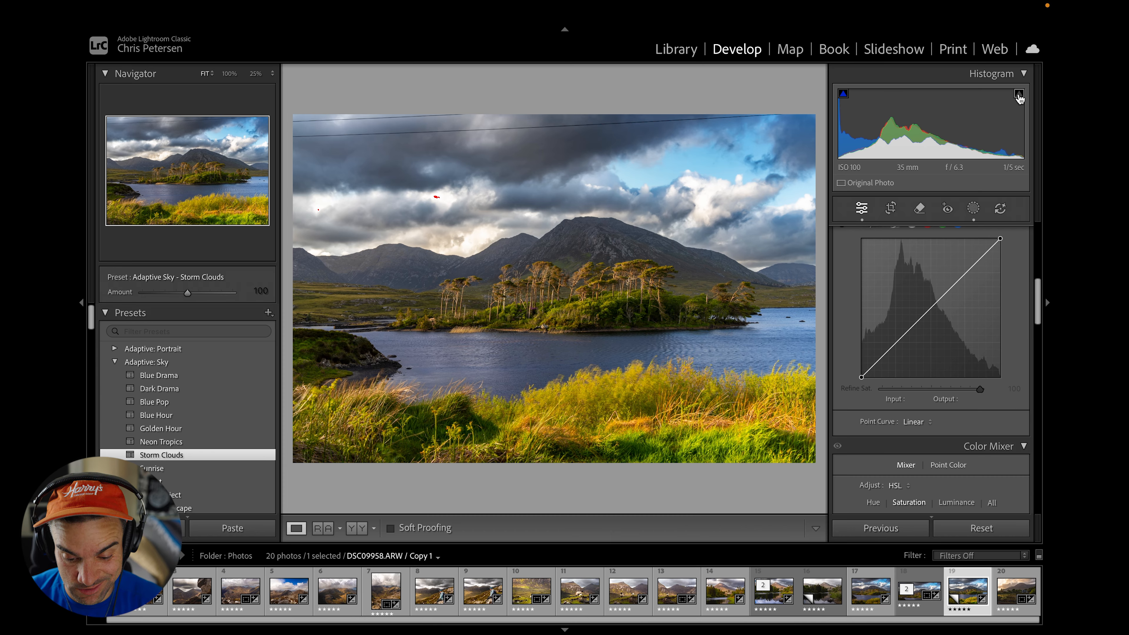
{"action": "left_click_drag", "start_coordinate": [1040, 305], "coordinate": [1029, 231]}
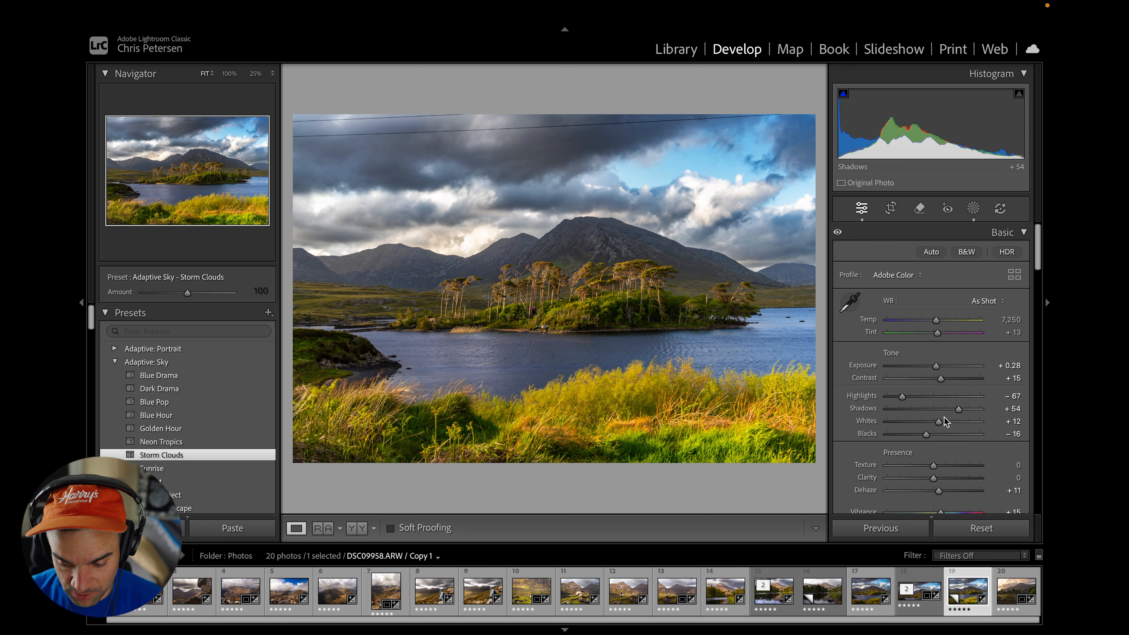
{"action": "left_click_drag", "start_coordinate": [937, 422], "coordinate": [930, 423]}
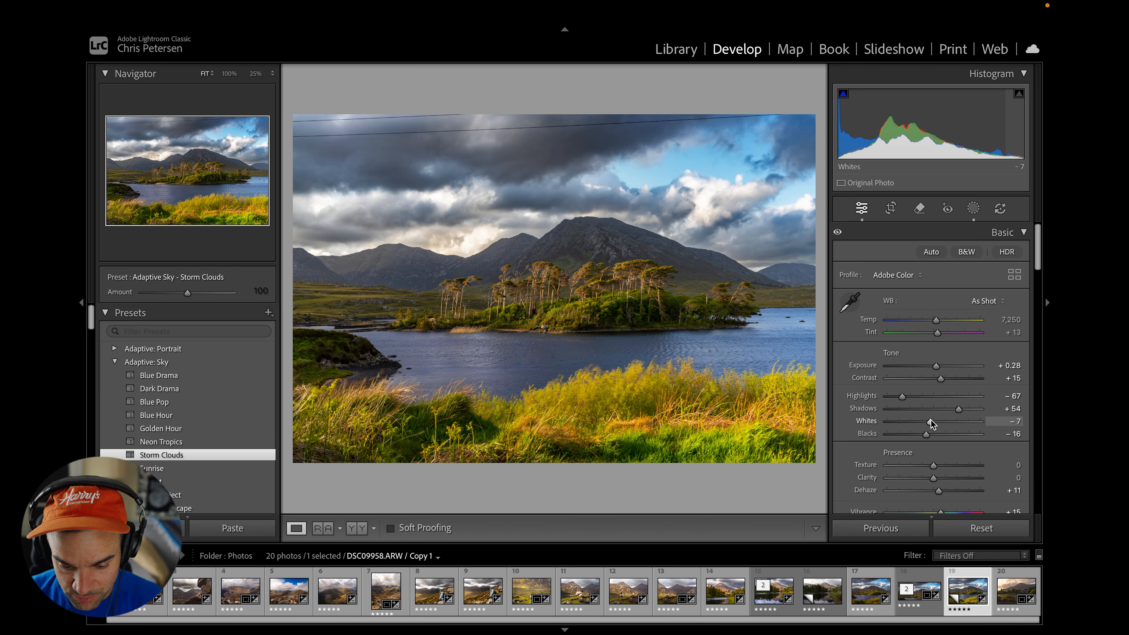
{"action": "key", "text": "ctrl+z"}
{"action": "key", "text": "ctrl+shift+z"}
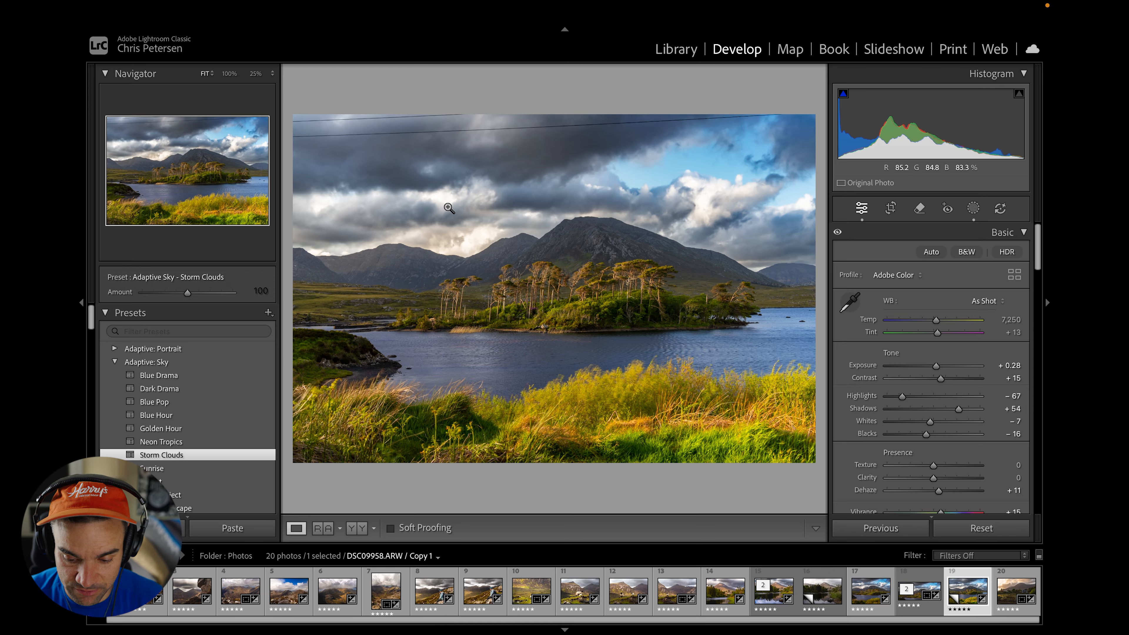
Step: Anchor the point curve in the shadows and at the midpoint, and lift its black point to output 5
{"action": "scroll", "coordinate": [879, 362], "scroll_direction": "down", "scroll_amount": 8}
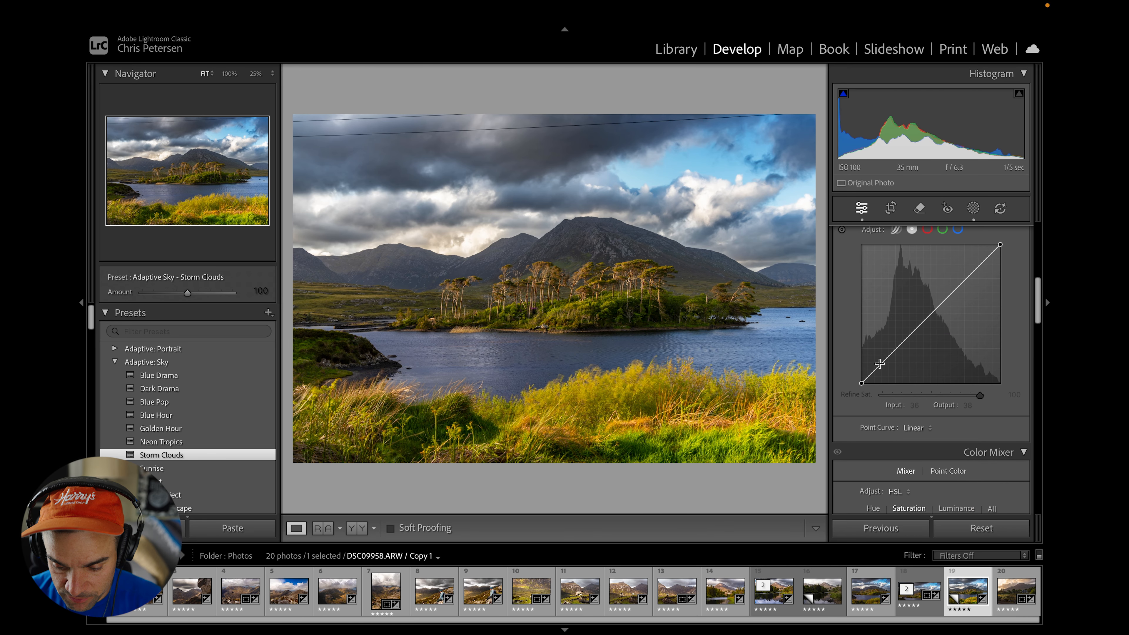
{"action": "left_click", "coordinate": [879, 363]}
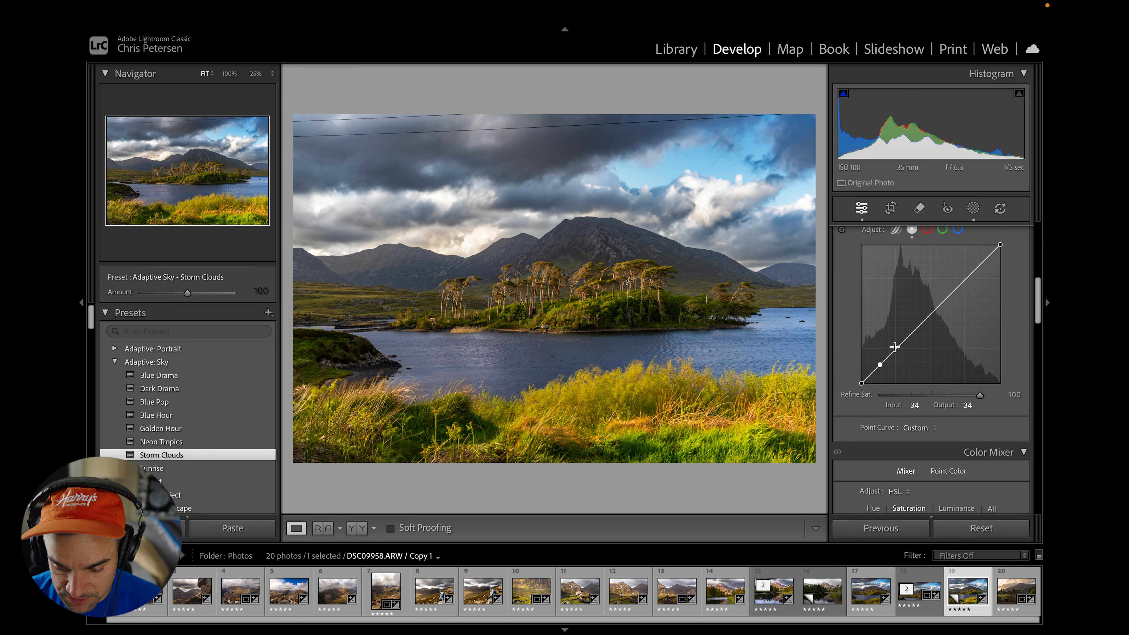
{"action": "left_click", "coordinate": [931, 314]}
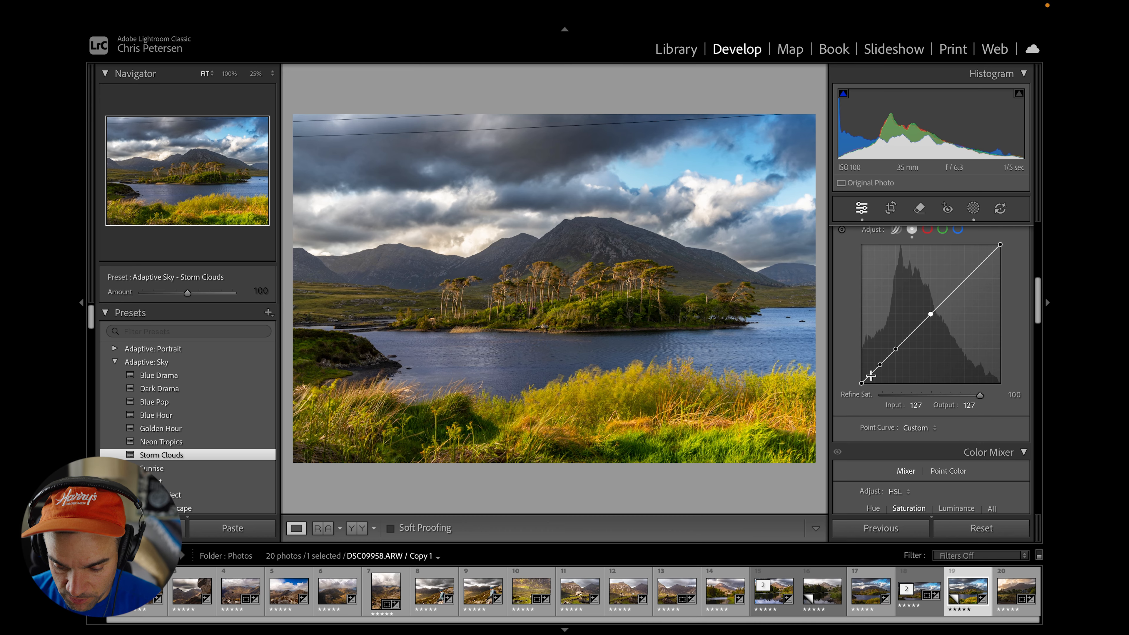
{"action": "left_click_drag", "start_coordinate": [861, 383], "coordinate": [861, 381]}
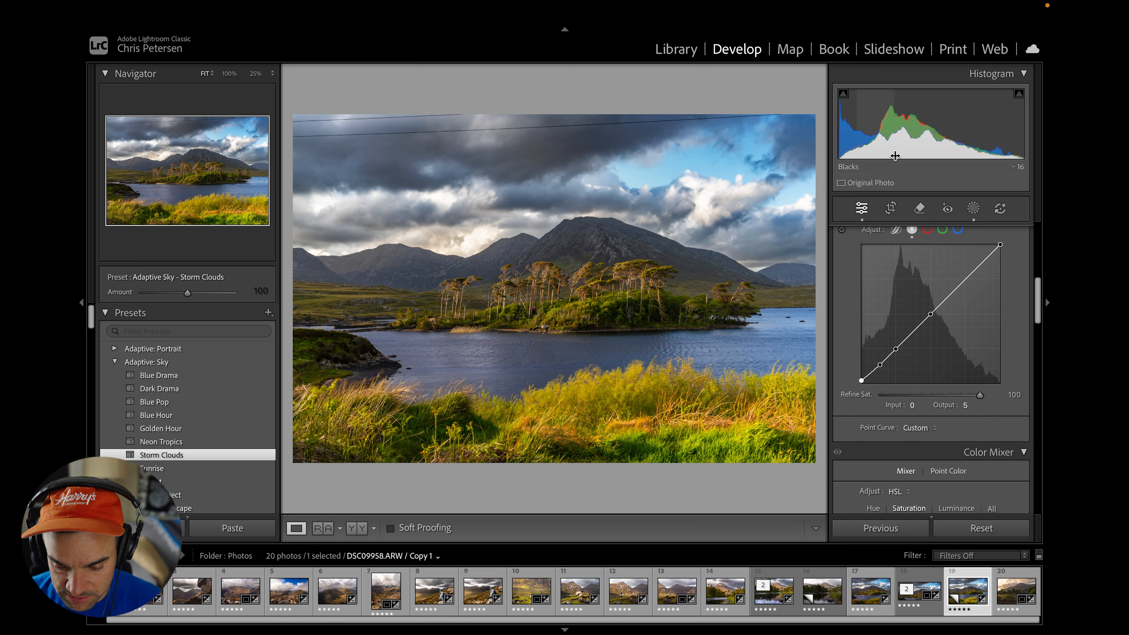
Step: Color grade the photo with a slight blue tint in the midtones and a slight orange tint in the shadows
{"action": "scroll", "coordinate": [939, 318], "scroll_direction": "down", "scroll_amount": 5}
{"action": "left_click", "coordinate": [873, 343]}
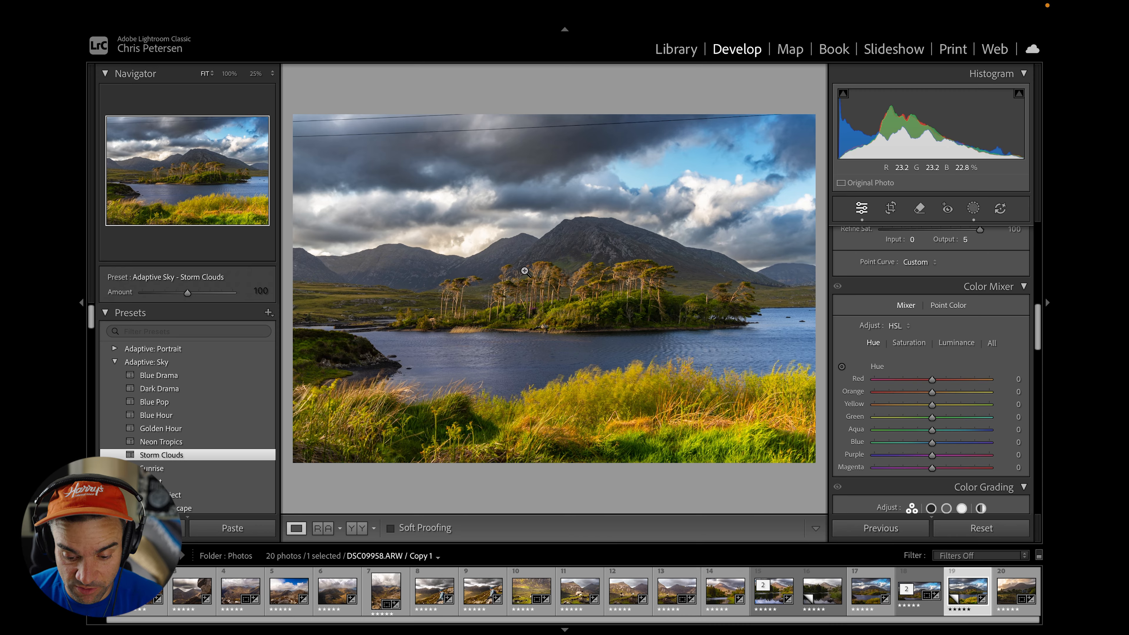
{"action": "left_click_drag", "start_coordinate": [1037, 315], "coordinate": [1037, 348]}
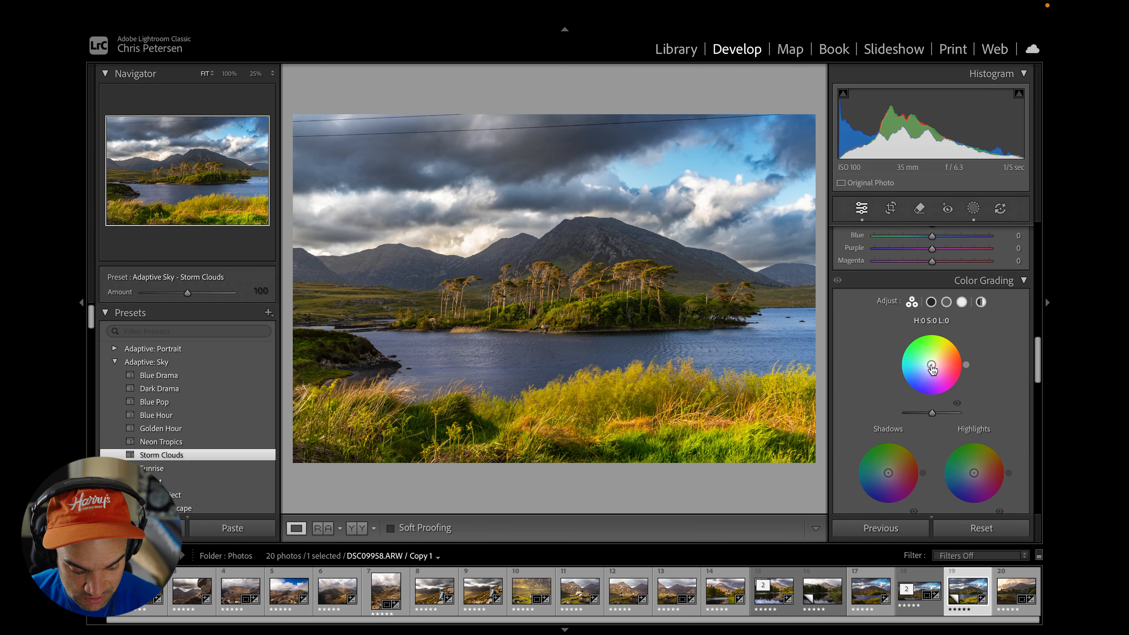
{"action": "mouse_move", "coordinate": [932, 365]}
{"action": "left_mouse_down"}
{"action": "mouse_move", "coordinate": [899, 377]}
{"action": "mouse_move", "coordinate": [908, 389]}
{"action": "left_mouse_up"}
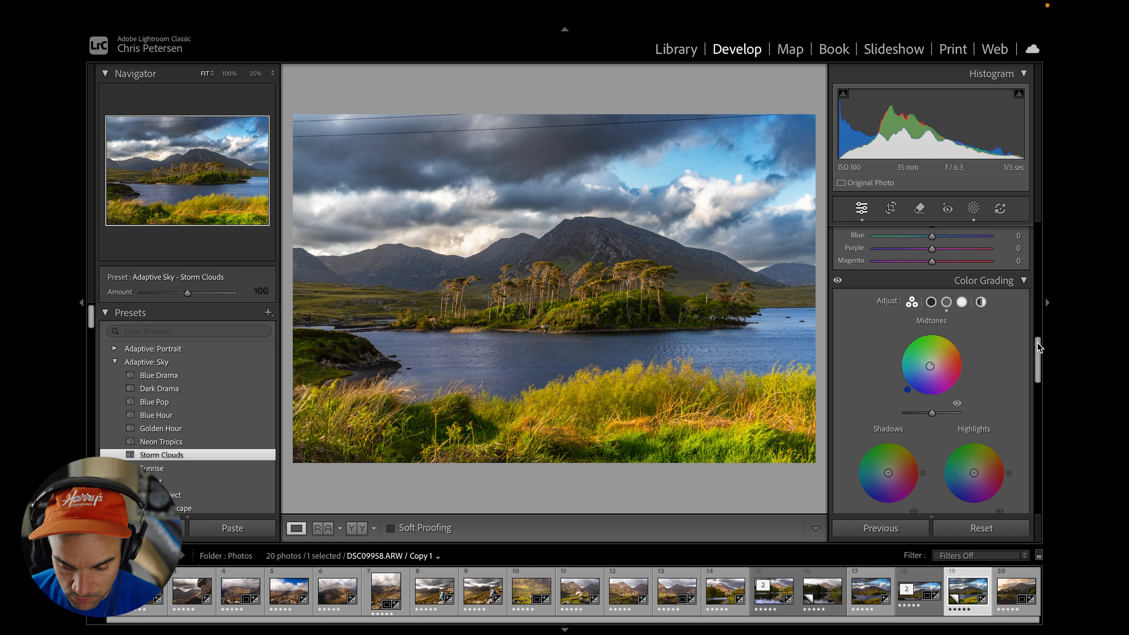
{"action": "left_click_drag", "start_coordinate": [1038, 355], "coordinate": [1038, 368]}
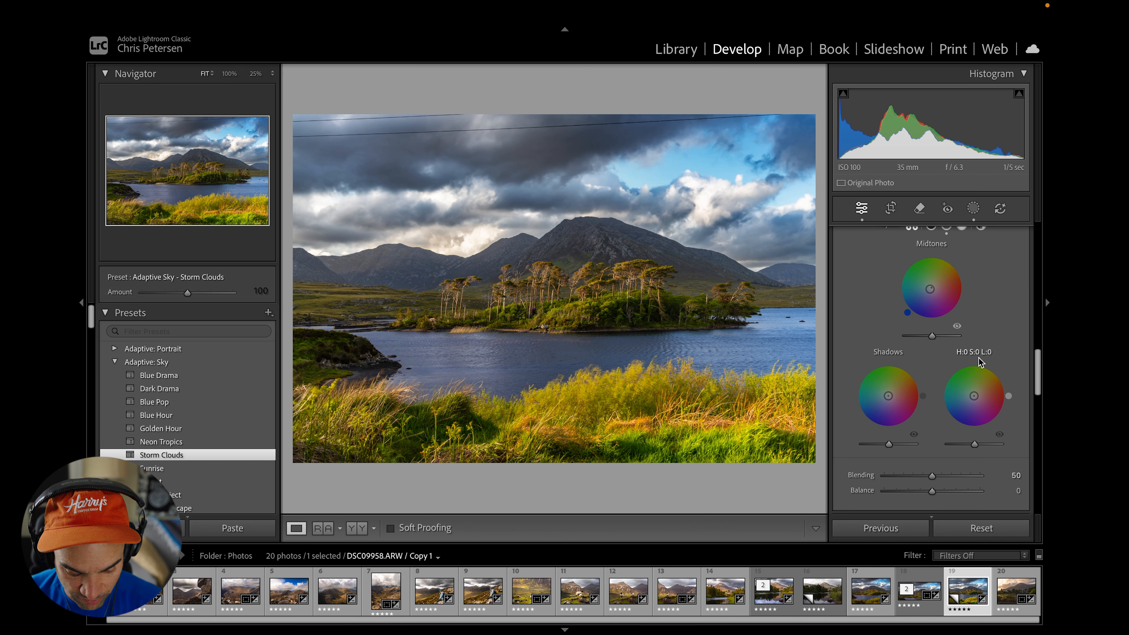
{"action": "left_click_drag", "start_coordinate": [889, 398], "coordinate": [893, 398]}
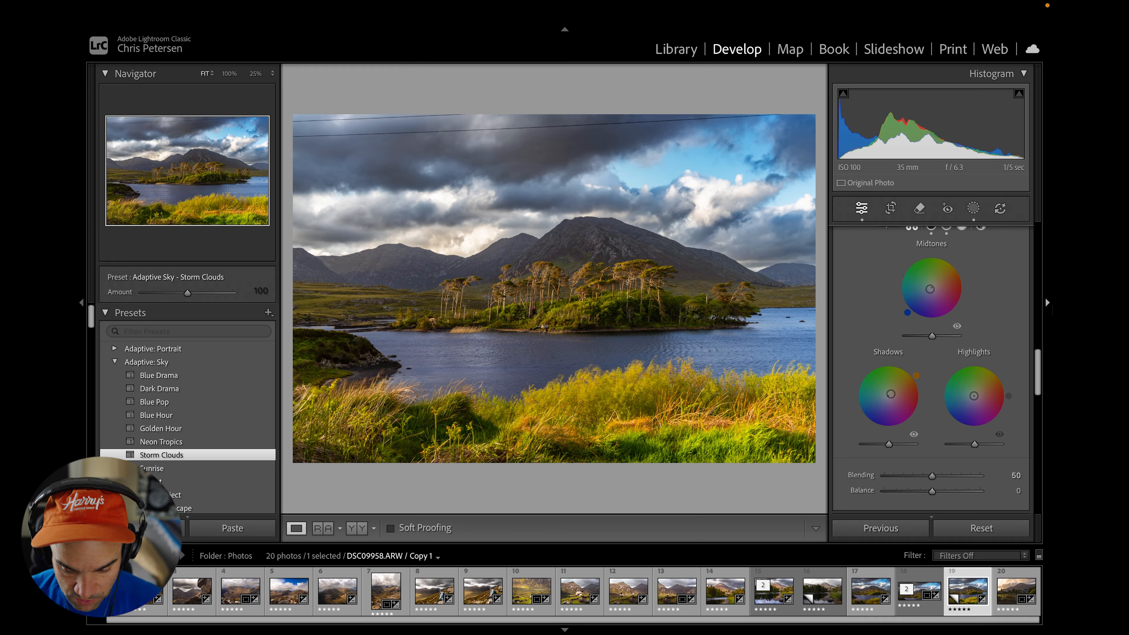
Step: Enable chromatic aberration removal in the photo's lens corrections
{"action": "left_click_drag", "start_coordinate": [1039, 358], "coordinate": [1040, 430]}
{"action": "left_click", "coordinate": [844, 379]}
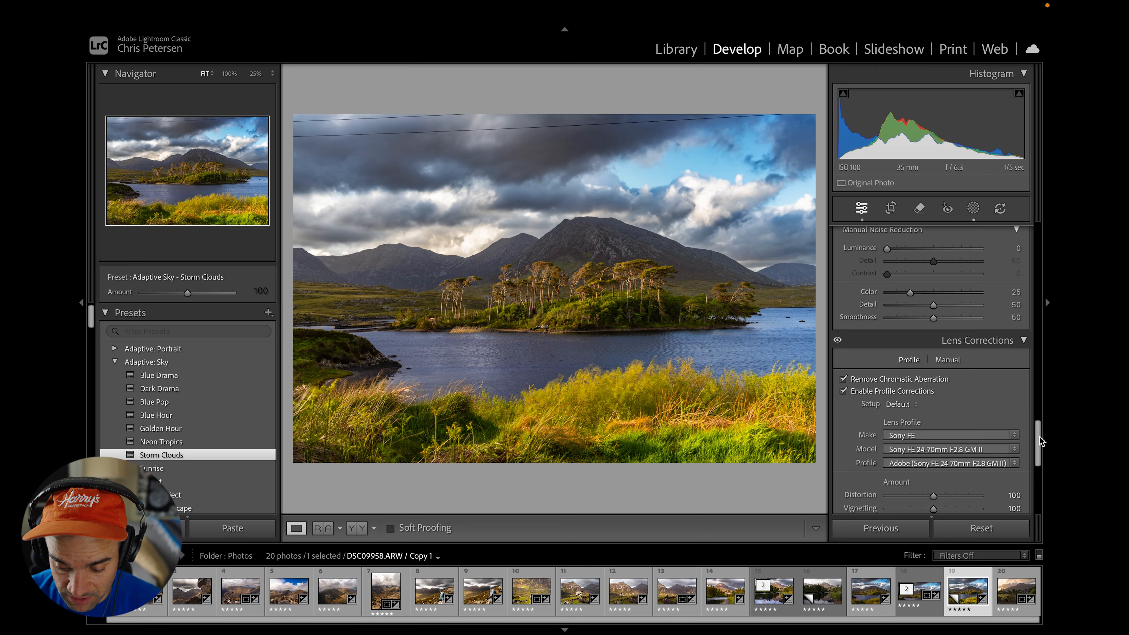
{"action": "left_click_drag", "start_coordinate": [1040, 435], "coordinate": [1038, 486]}
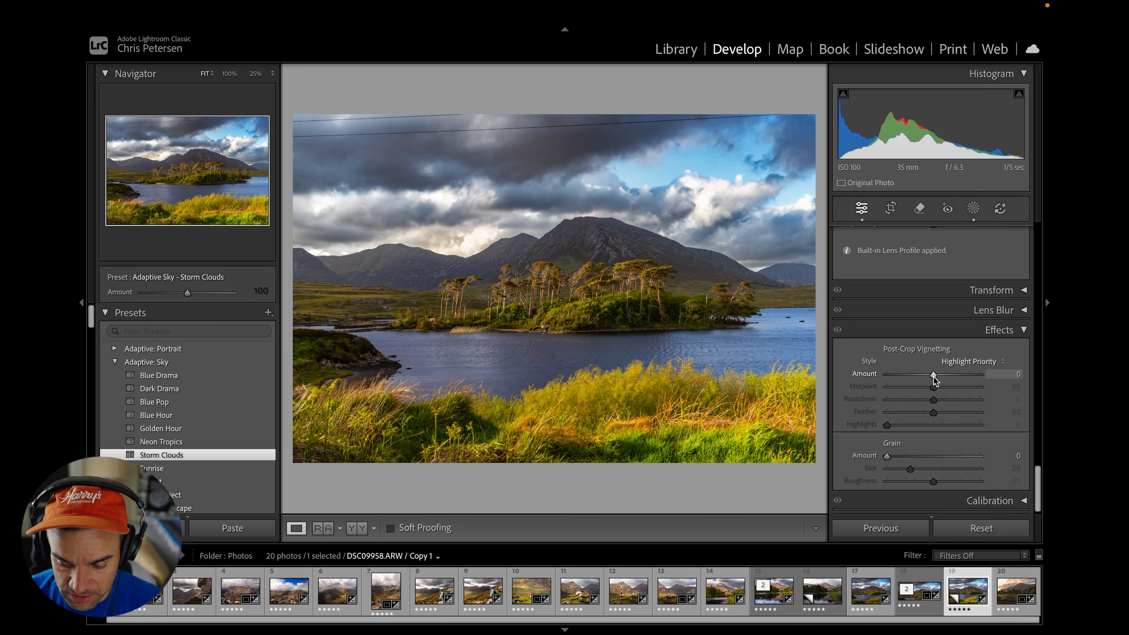
Step: Start cropping the island lake photo and set the crop aspect ratio to 16 x 9
{"action": "left_click", "coordinate": [891, 208]}
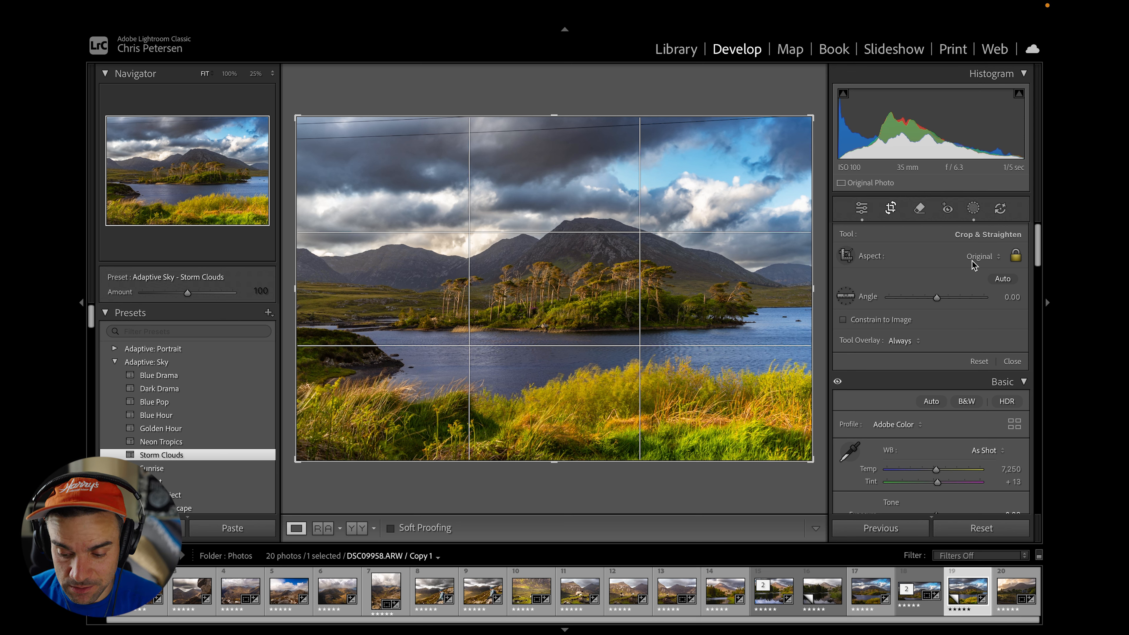
{"action": "left_click", "coordinate": [1014, 256]}
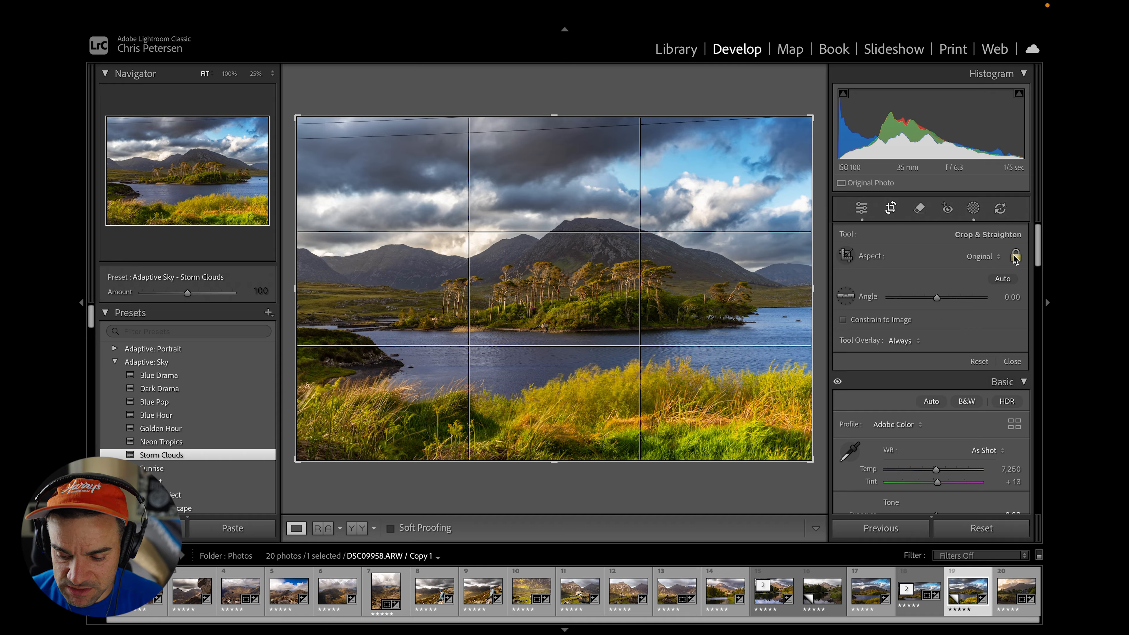
{"action": "left_click", "coordinate": [982, 256]}
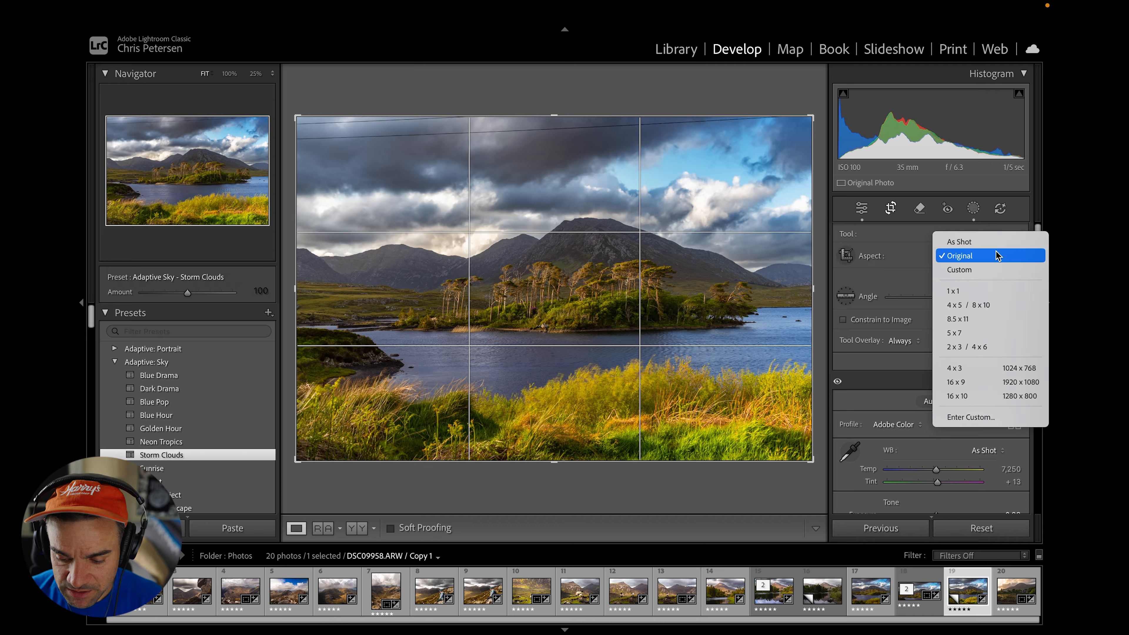
{"action": "left_click", "coordinate": [976, 383]}
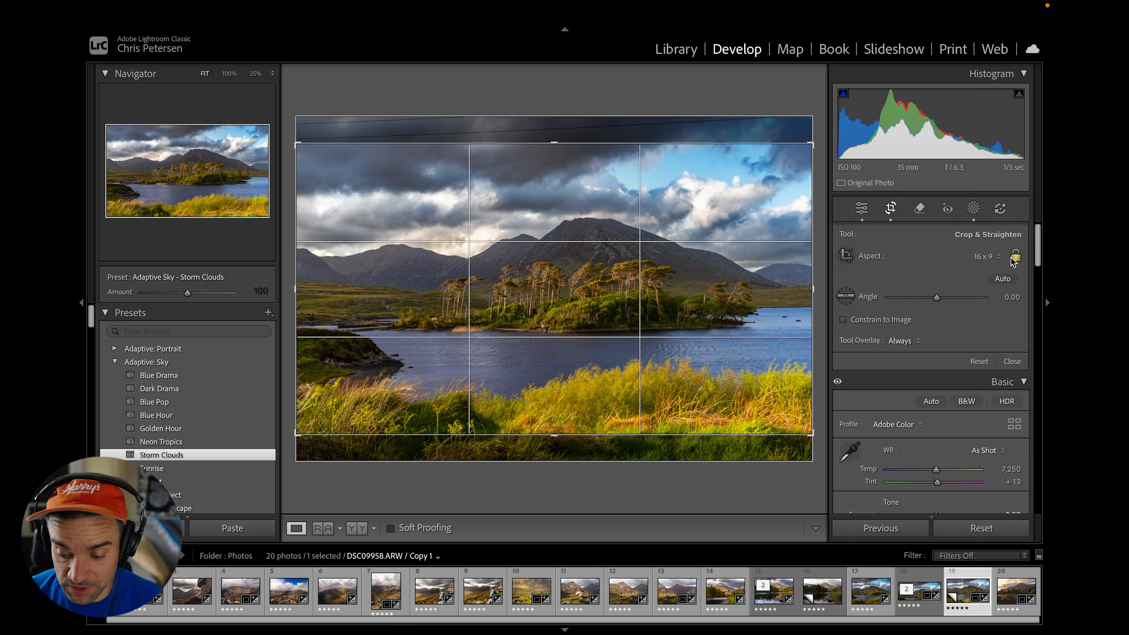
Step: Try the 16 x 10 aspect ratio for the crop and undo it
{"action": "left_click", "coordinate": [999, 257]}
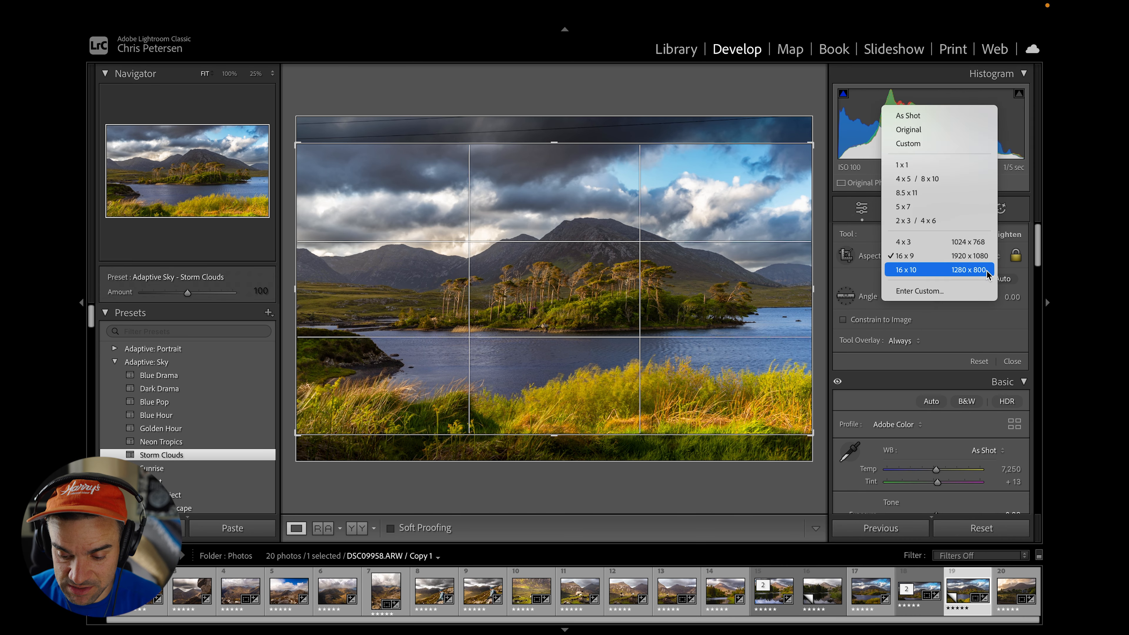
{"action": "left_click", "coordinate": [978, 270]}
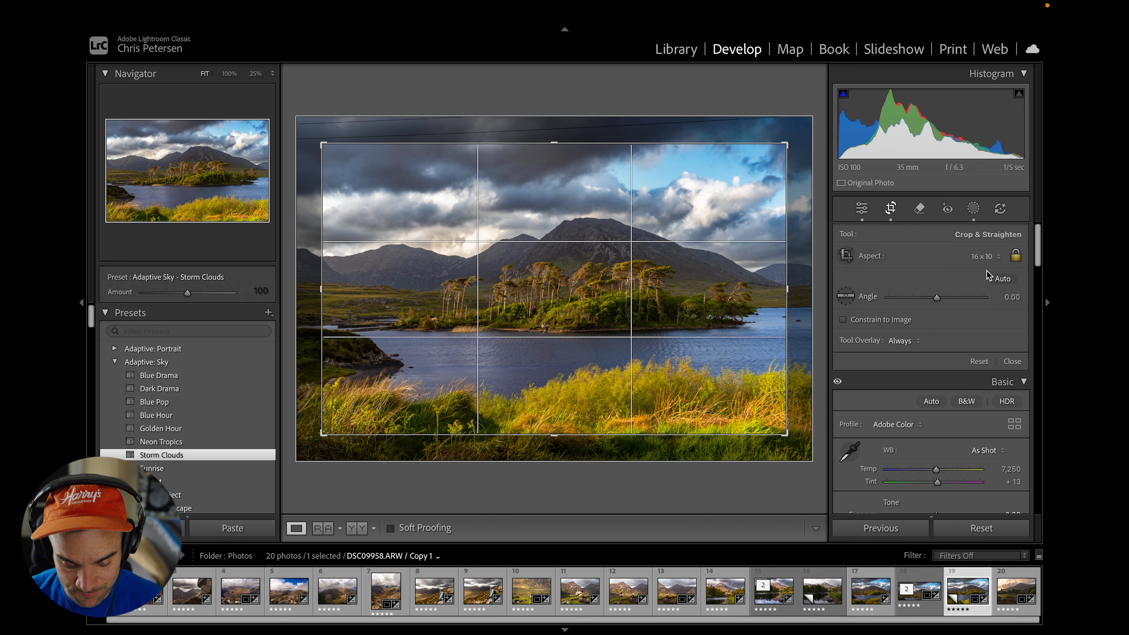
{"action": "key", "text": "ctrl+z"}
Step: Unlock the crop aspect ratio and trim the photo to a wide panorama, excluding the overhead wires and foreground grass
{"action": "left_click", "coordinate": [1013, 258]}
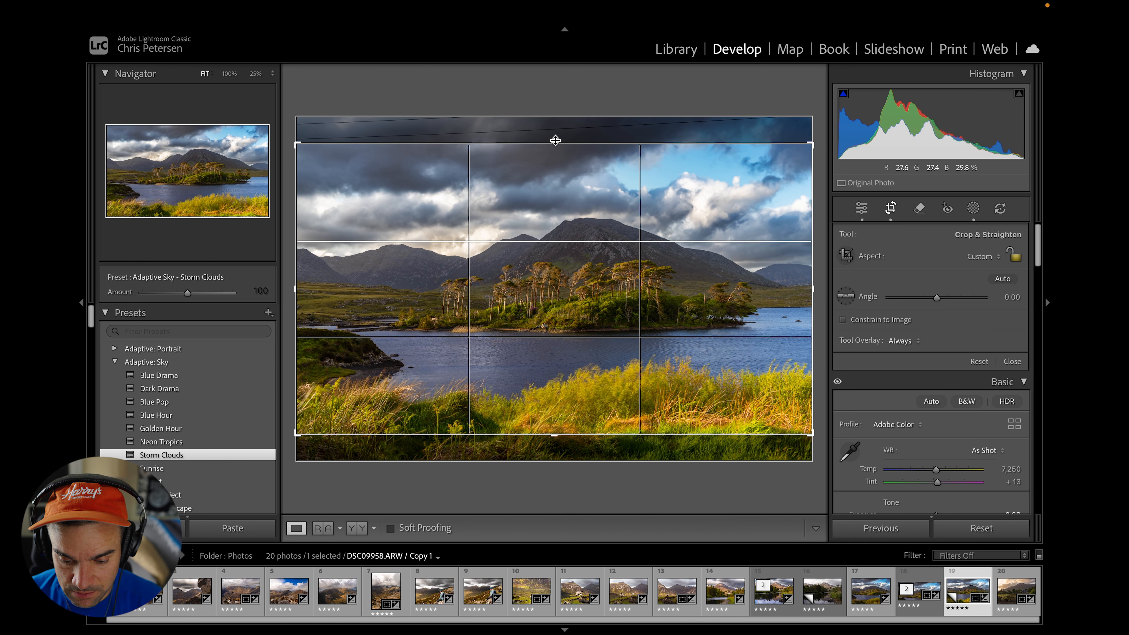
{"action": "left_click_drag", "start_coordinate": [556, 140], "coordinate": [555, 144]}
{"action": "left_click_drag", "start_coordinate": [552, 432], "coordinate": [557, 390]}
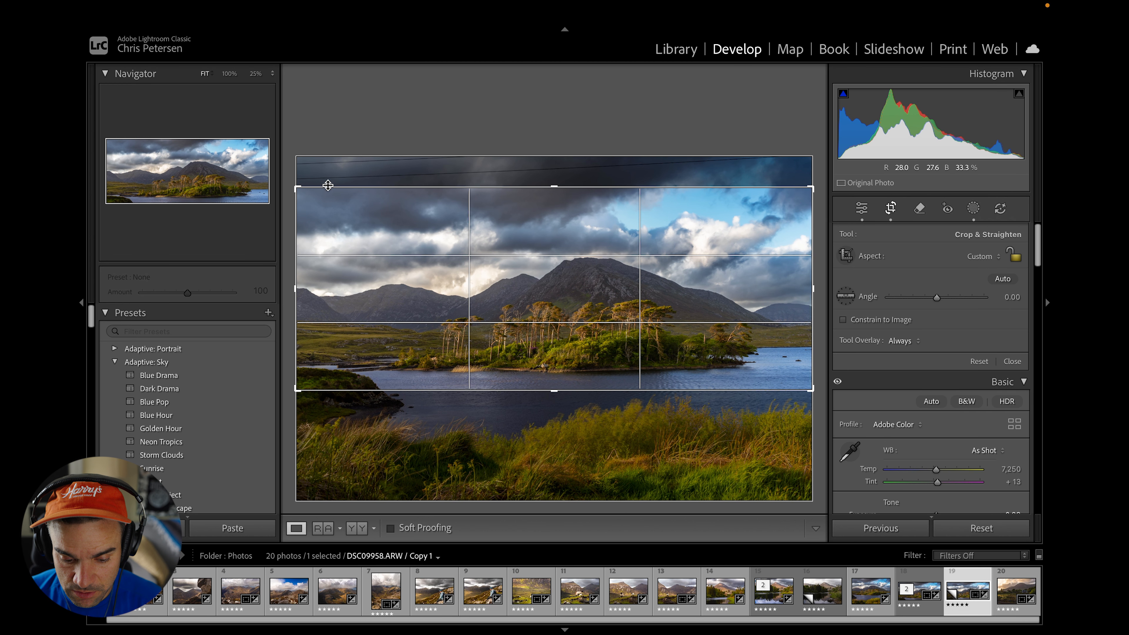
{"action": "left_click_drag", "start_coordinate": [562, 182], "coordinate": [558, 179]}
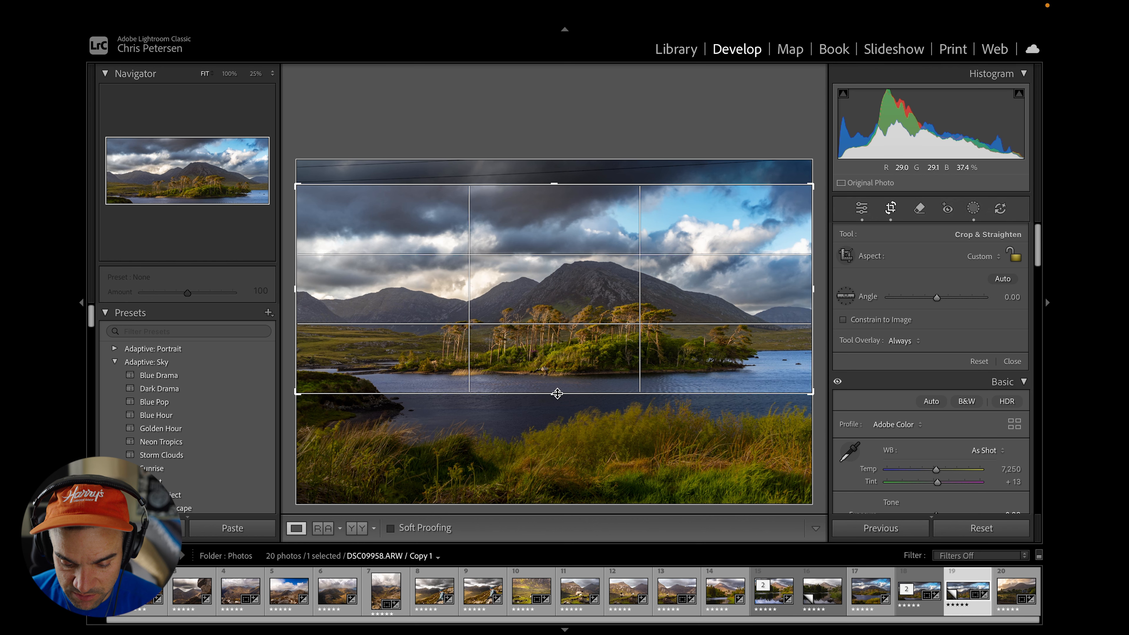
{"action": "left_click_drag", "start_coordinate": [555, 393], "coordinate": [555, 393]}
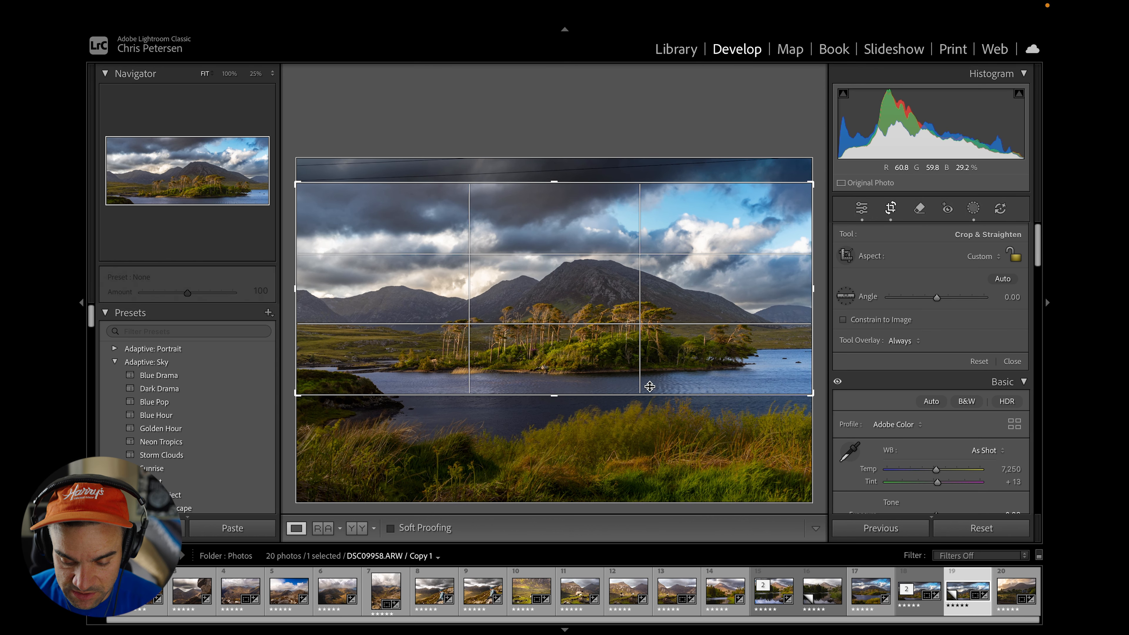
Step: Apply the panoramic crop and inspect the island's trees at 100% zoom
{"action": "key", "text": "Return"}
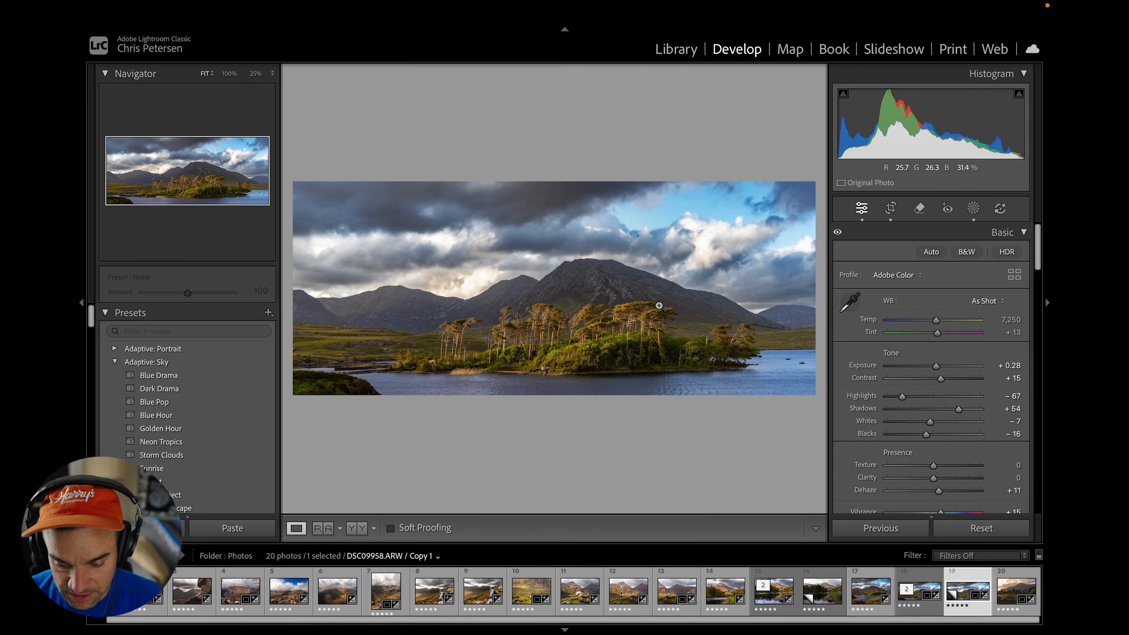
{"action": "left_click", "coordinate": [676, 324]}
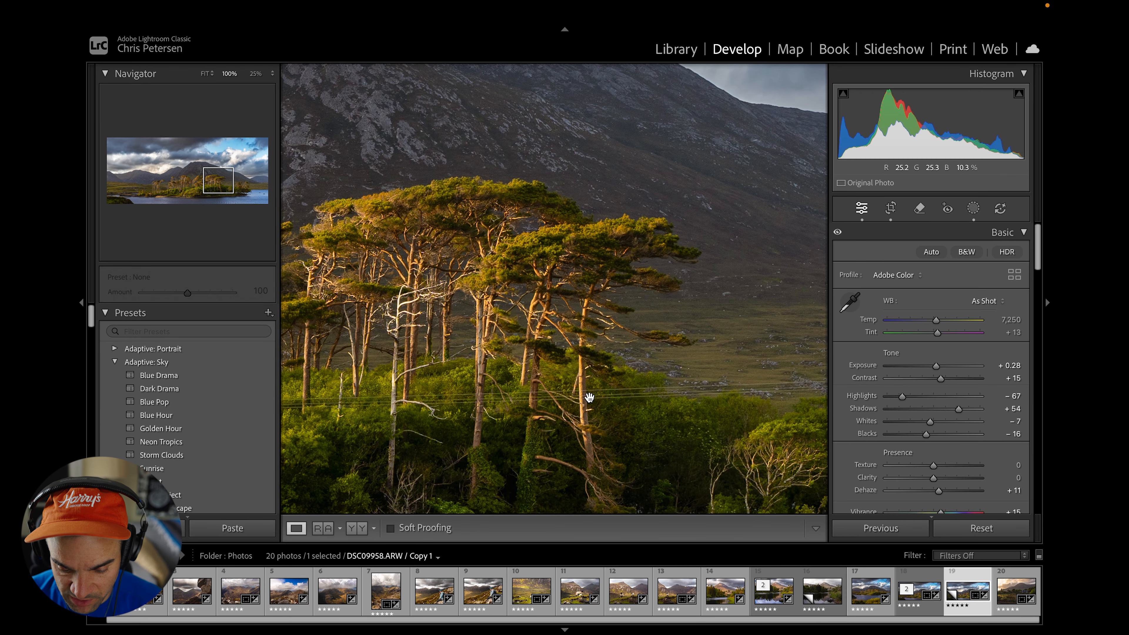
{"action": "left_click", "coordinate": [586, 394]}
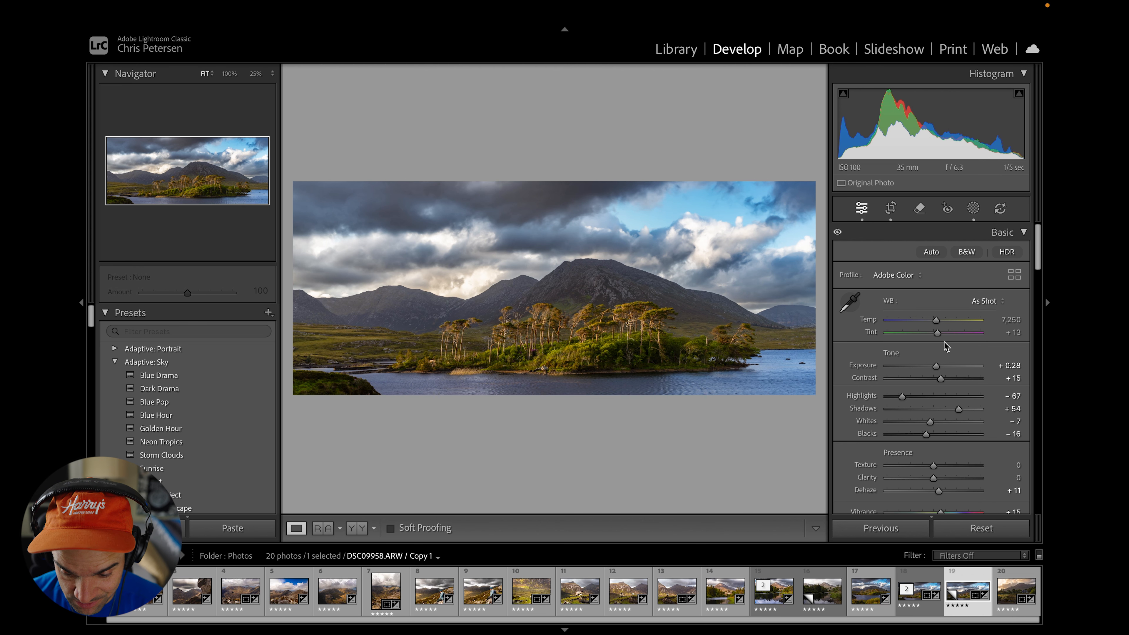
Step: Add a subtle post-crop vignette with amount -8 and midpoint 0
{"action": "scroll", "coordinate": [947, 345], "scroll_direction": "down", "scroll_amount": 15}
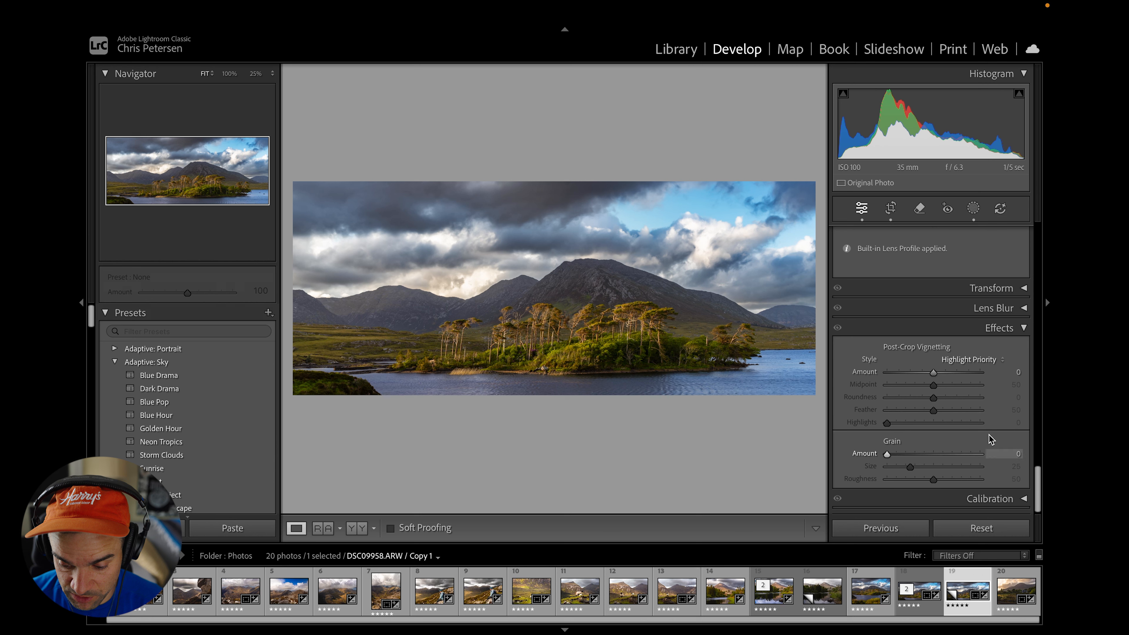
{"action": "left_click_drag", "start_coordinate": [934, 373], "coordinate": [819, 411]}
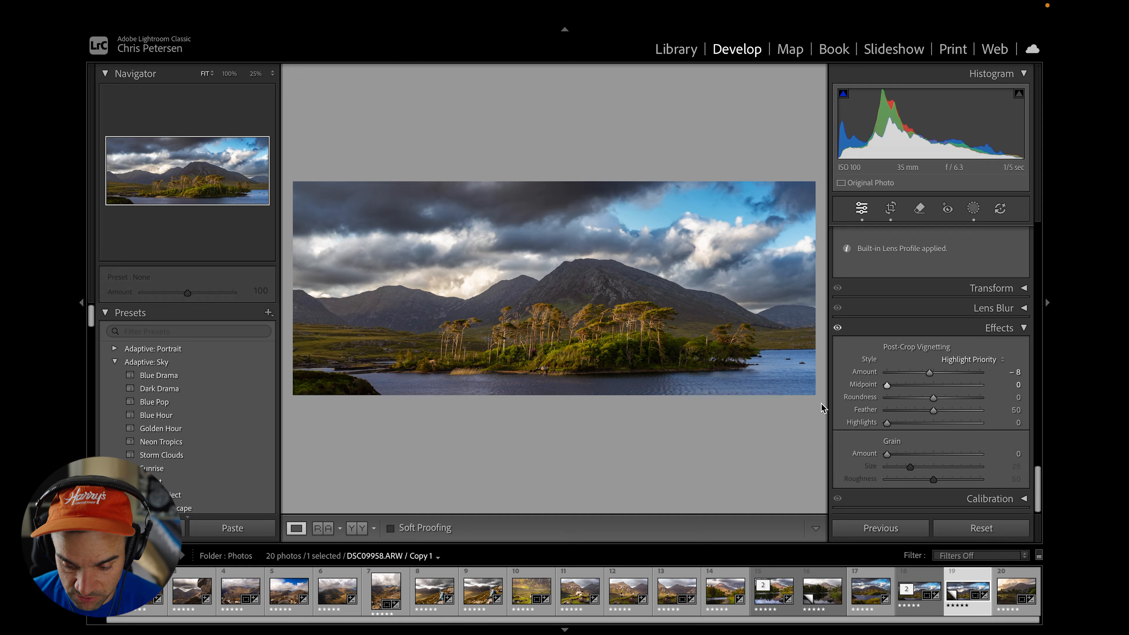
Step: Try a vignette amount of -100 with the midpoint reset to its default, and undo both changes
{"action": "left_click_drag", "start_coordinate": [930, 373], "coordinate": [875, 388]}
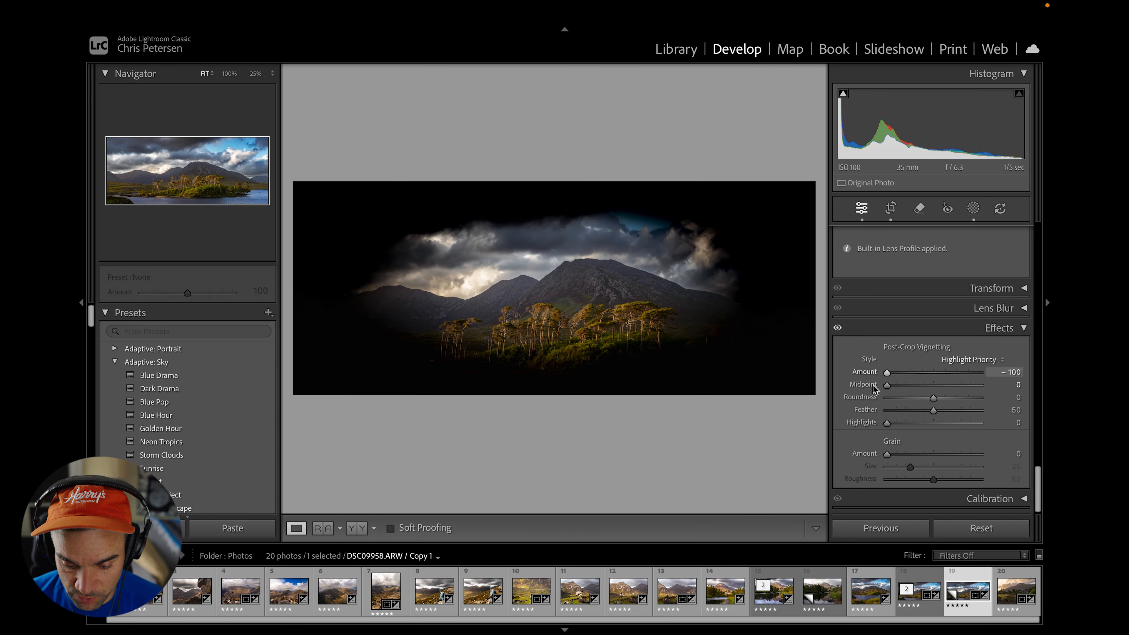
{"action": "double_click", "coordinate": [887, 386]}
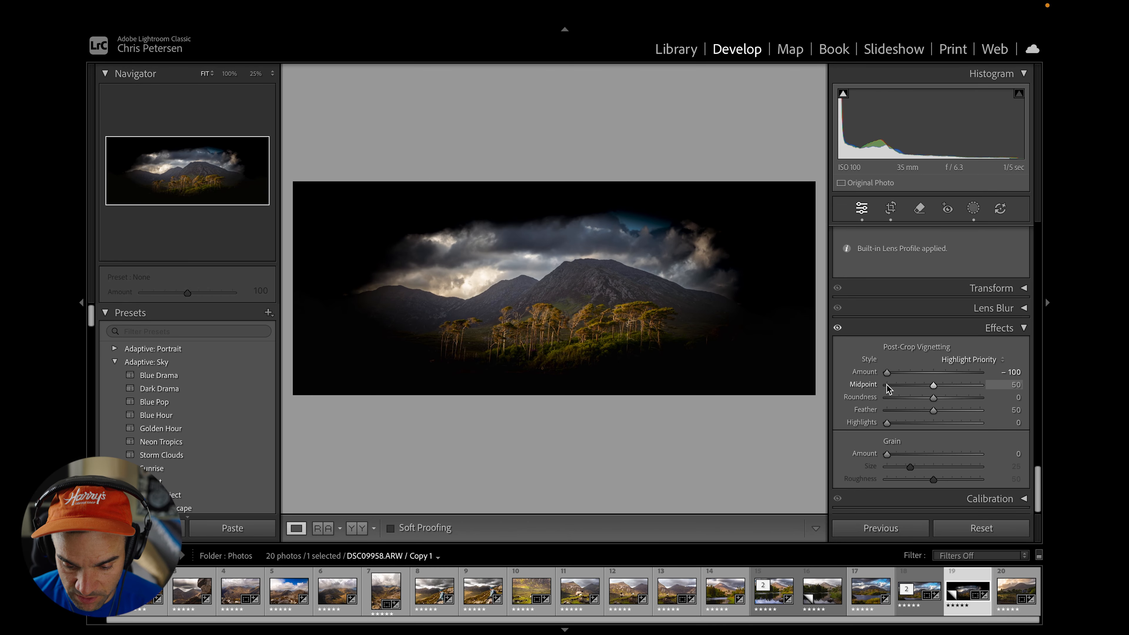
{"action": "key", "text": "ctrl+z"}
{"action": "key", "text": "ctrl+z"}
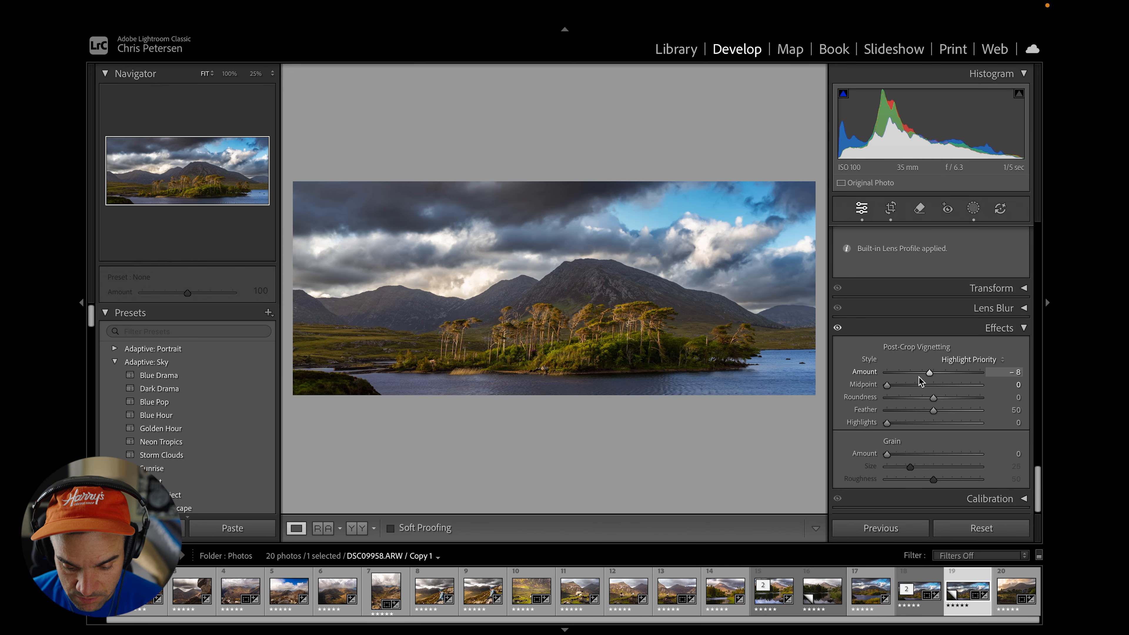
Step: Preview the cropped island lake photo with the surrounding interface dimmed, and restore the normal view
{"action": "key", "text": "l"}
{"action": "key", "text": "l"}
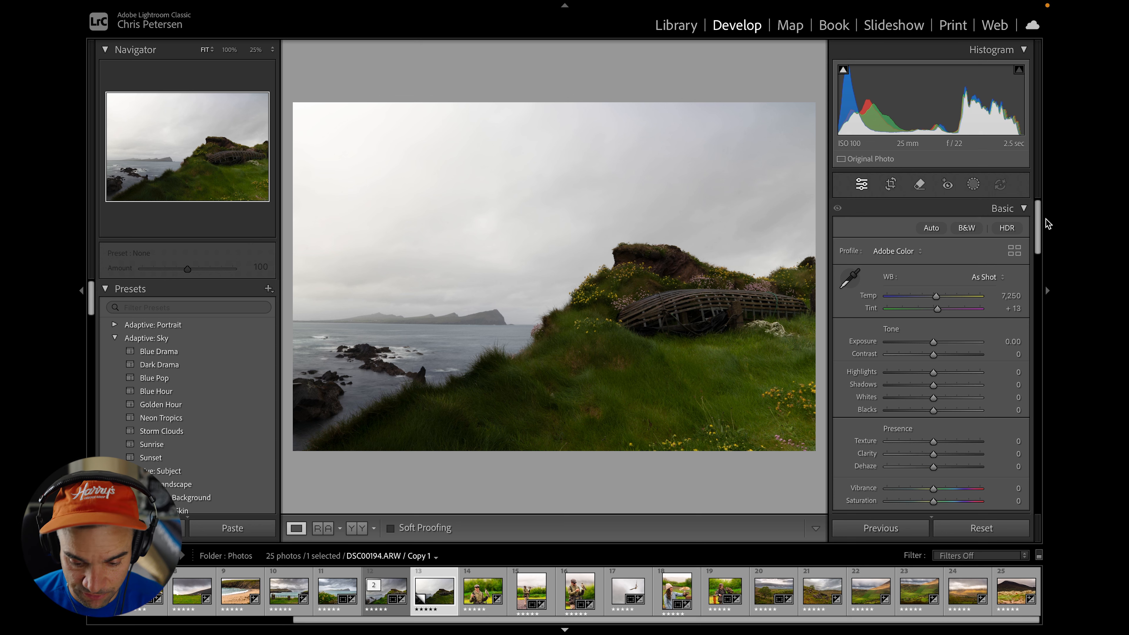
Step: Straighten the coastal boat photo along the sea horizon to an angle of -0.82 and apply the crop
{"action": "left_click", "coordinate": [896, 190]}
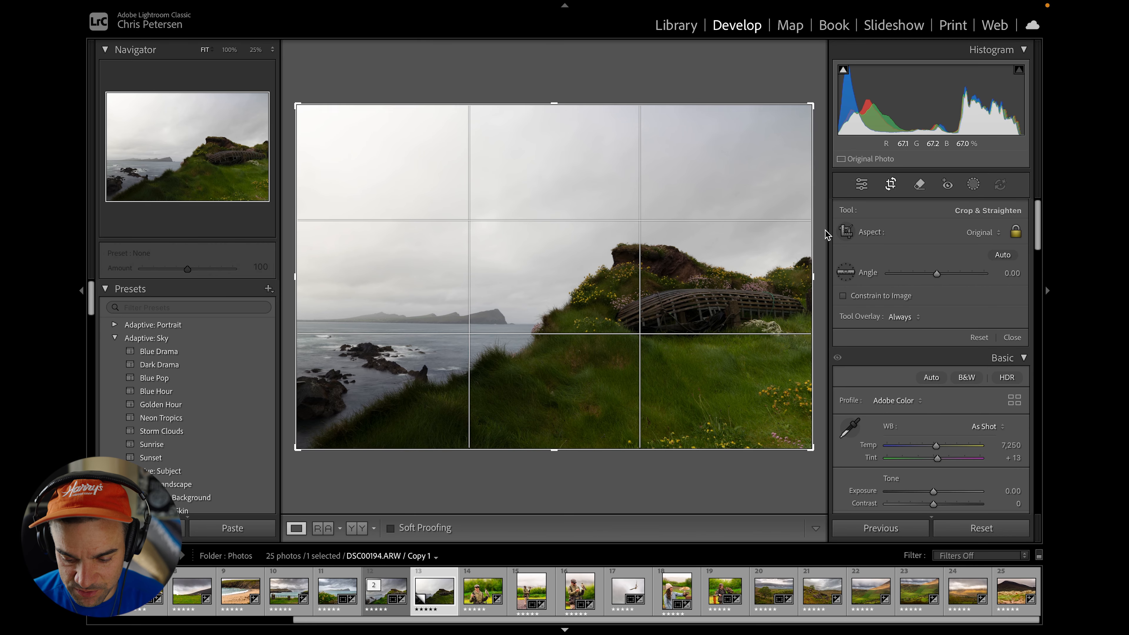
{"action": "left_click", "coordinate": [845, 272]}
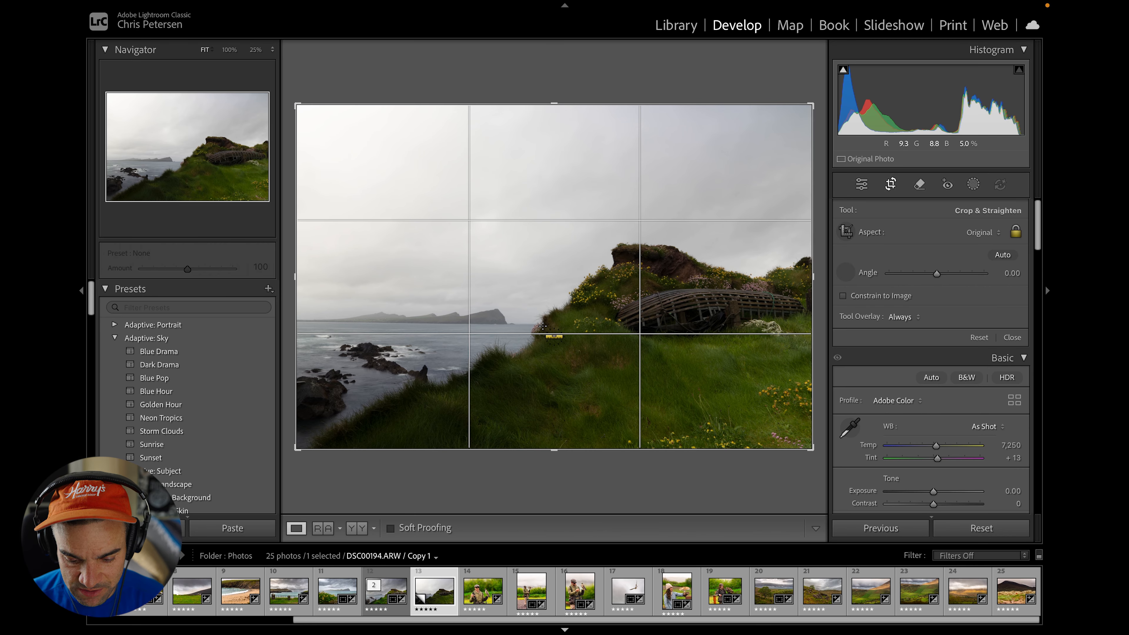
{"action": "left_click_drag", "start_coordinate": [542, 327], "coordinate": [279, 326]}
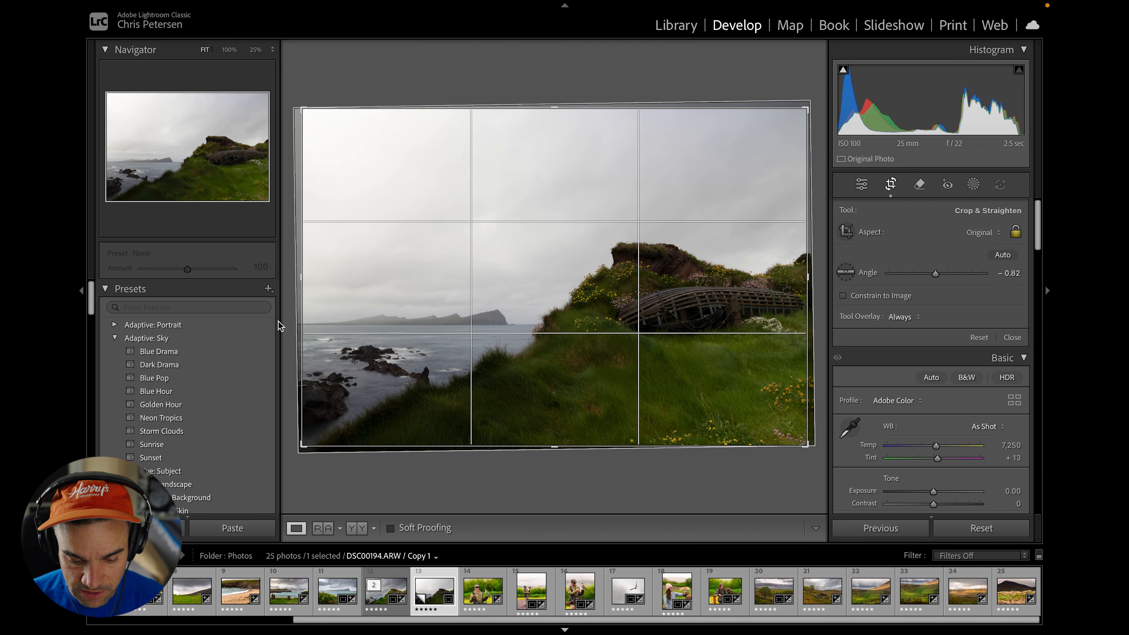
{"action": "key", "text": "Return"}
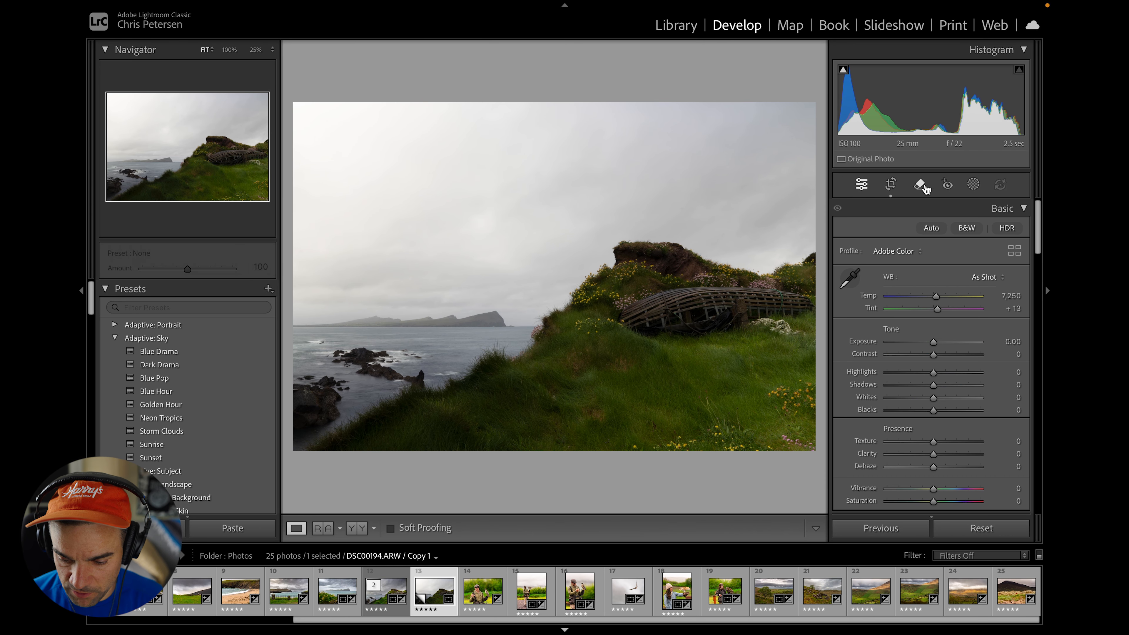
Step: Set the coastal photo's crop aspect ratio to 16 x 10, shift the image slightly down in the frame and apply the crop
{"action": "left_click", "coordinate": [901, 187]}
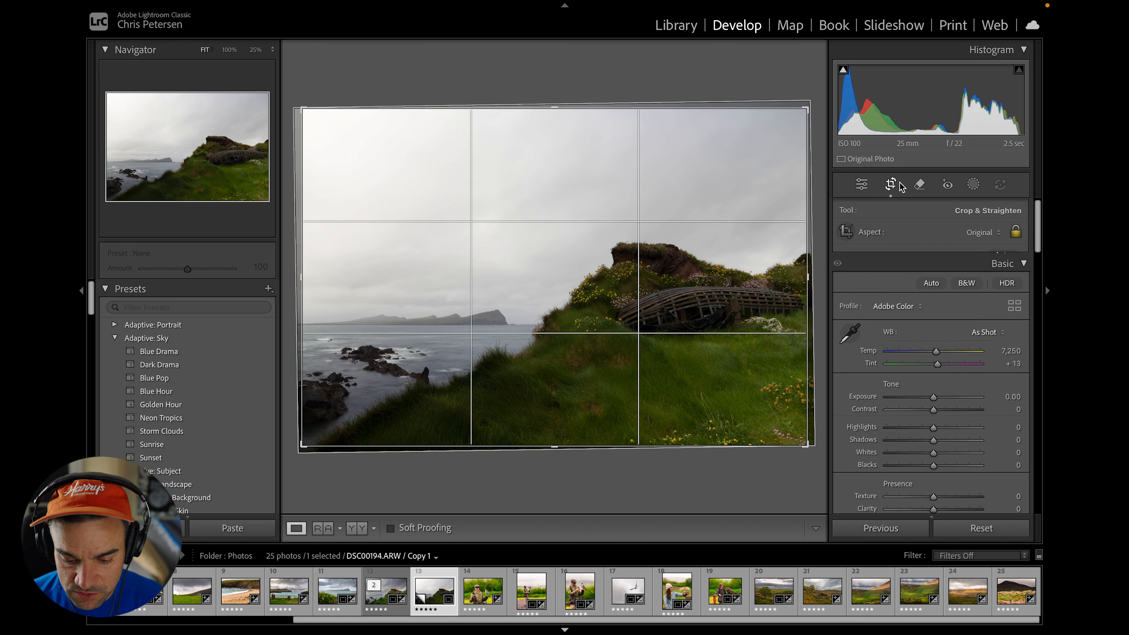
{"action": "left_click", "coordinate": [988, 237]}
{"action": "left_click", "coordinate": [983, 372]}
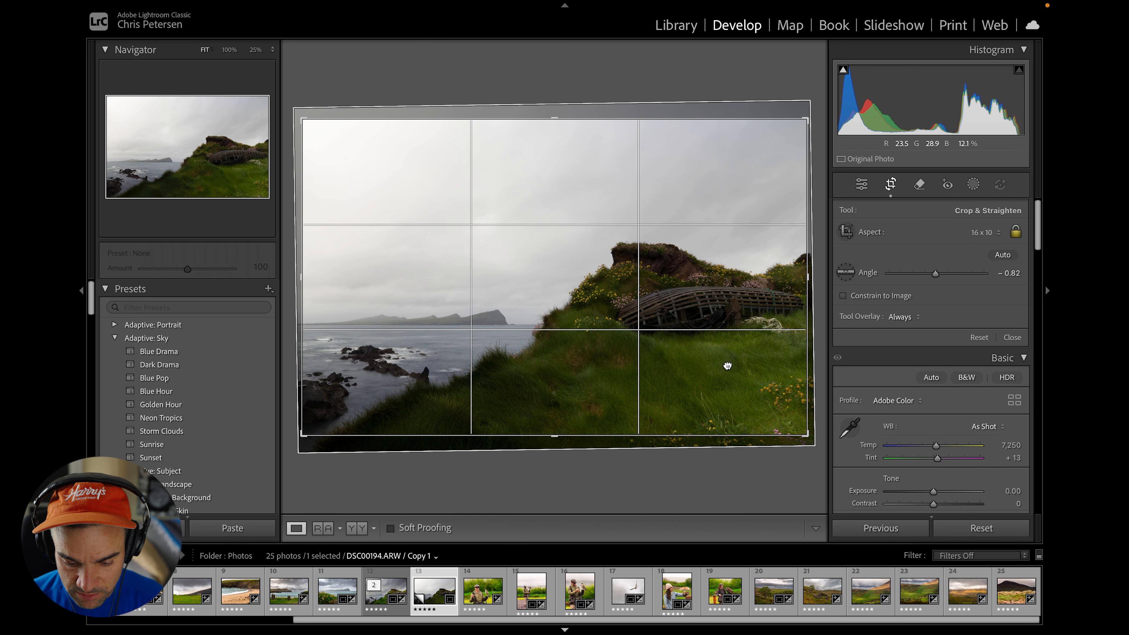
{"action": "left_click_drag", "start_coordinate": [727, 366], "coordinate": [728, 370]}
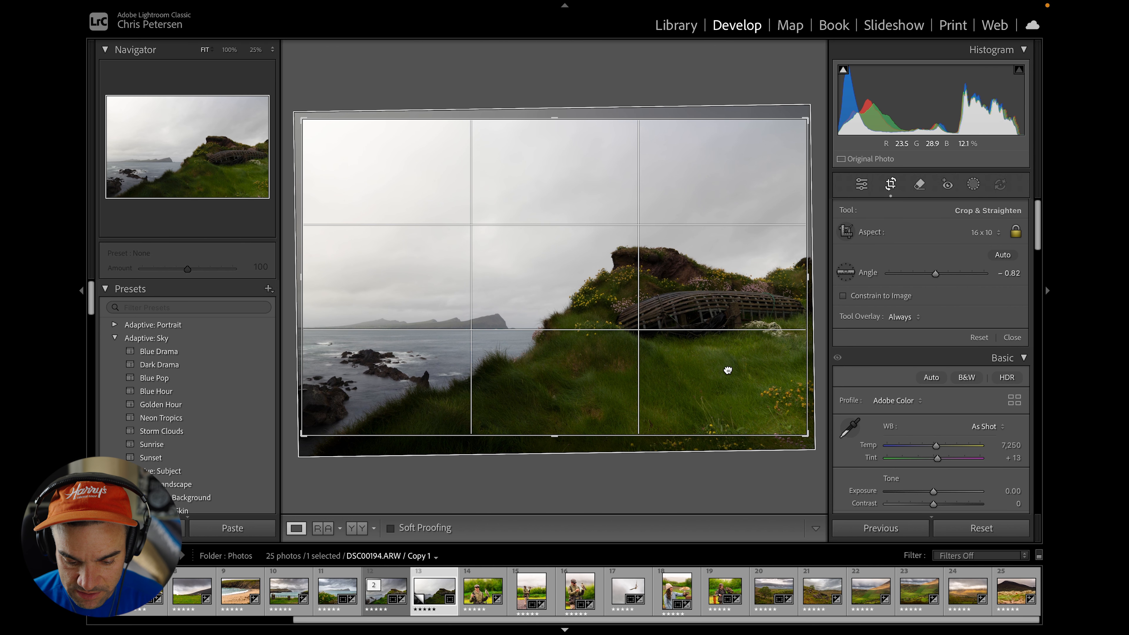
{"action": "key", "text": "Return"}
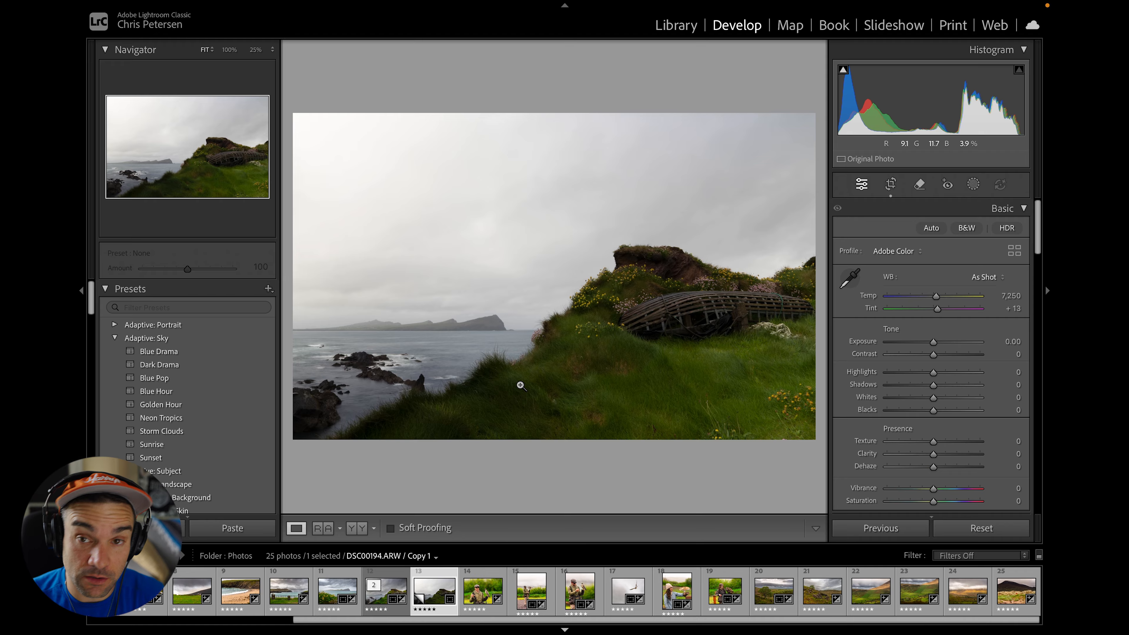
Step: Apply the Storm Clouds adaptive sky preset and create an inverted duplicate of its sky mask covering the land and sea
{"action": "left_click", "coordinate": [244, 431]}
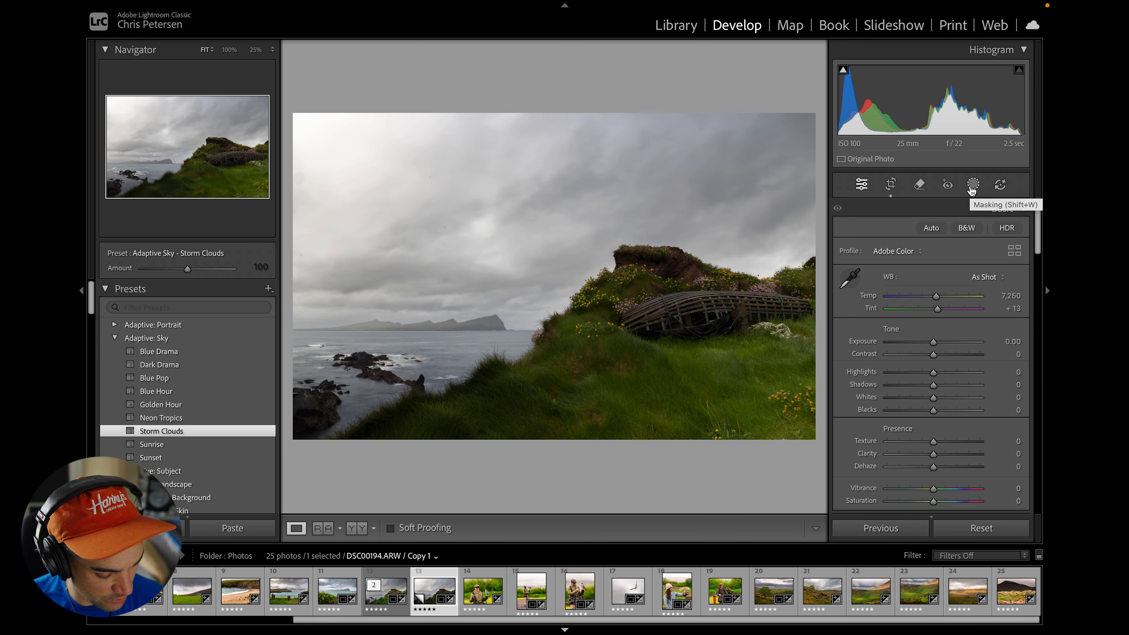
{"action": "left_click", "coordinate": [973, 185]}
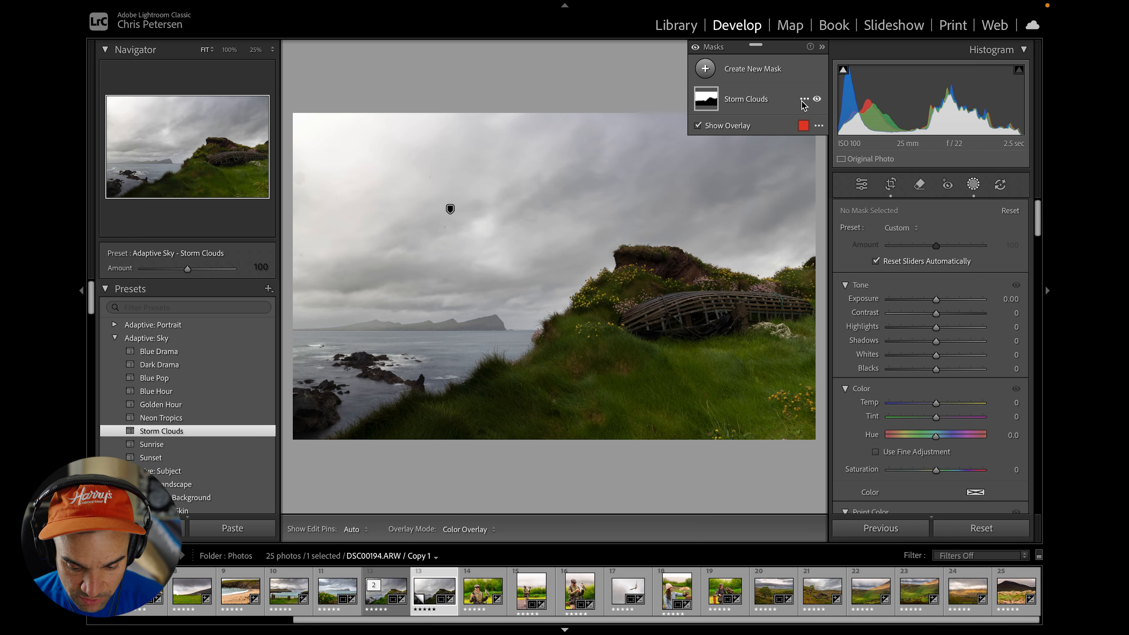
{"action": "left_click", "coordinate": [804, 99]}
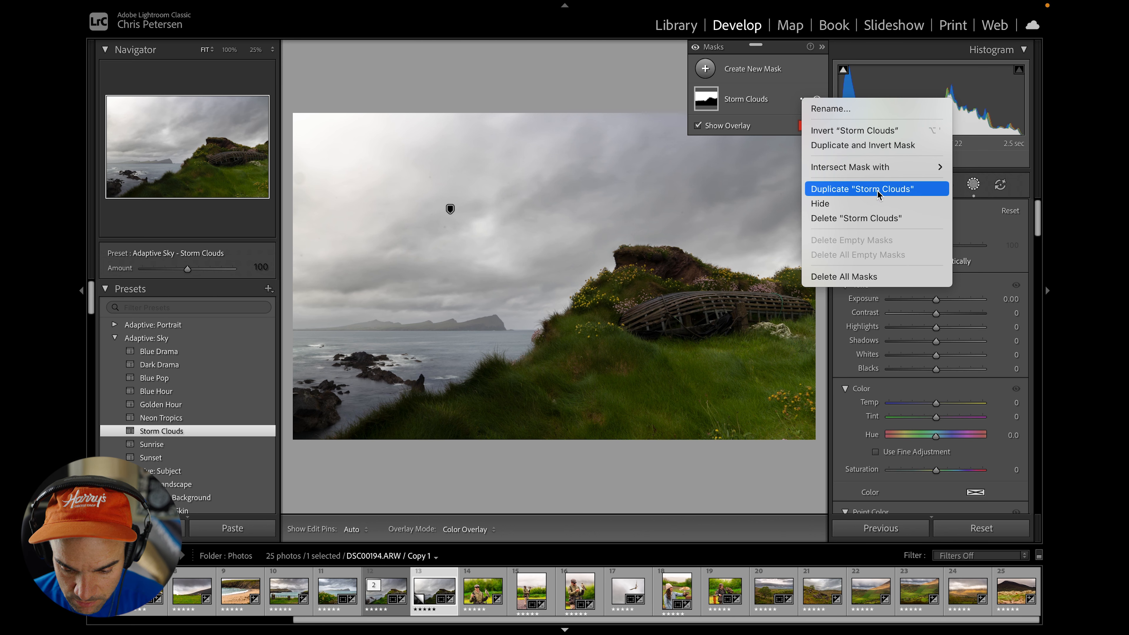
{"action": "left_click", "coordinate": [878, 145]}
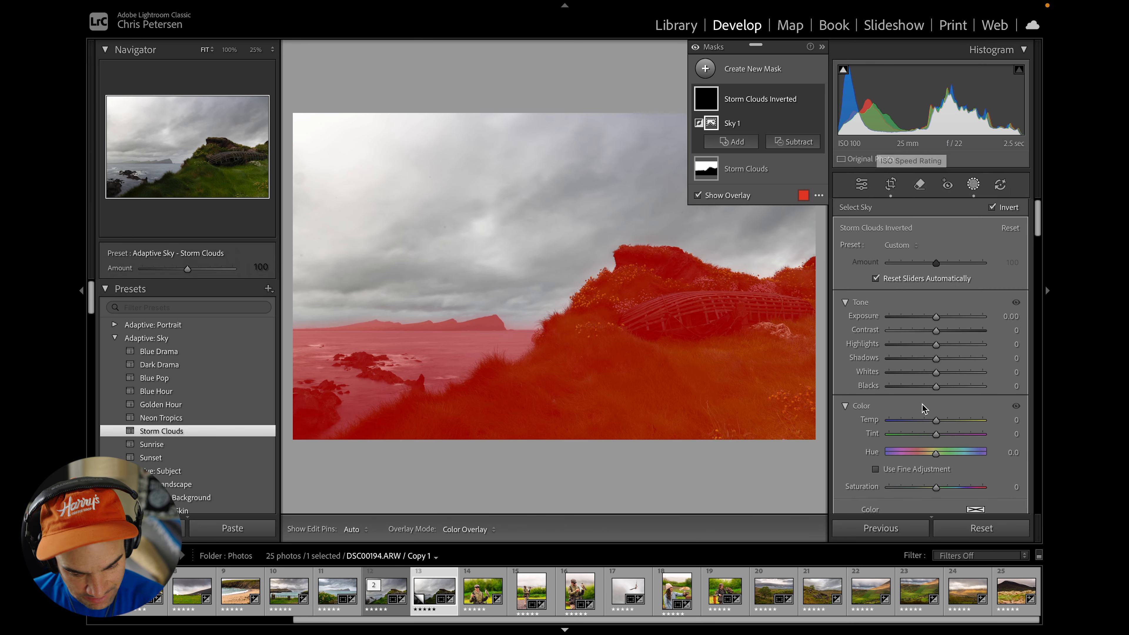
Step: Set the inverted Storm Clouds mask's texture to 15 and close masking
{"action": "scroll", "coordinate": [924, 409], "scroll_direction": "down", "scroll_amount": 3}
{"action": "scroll", "coordinate": [924, 409], "scroll_direction": "down", "scroll_amount": 8}
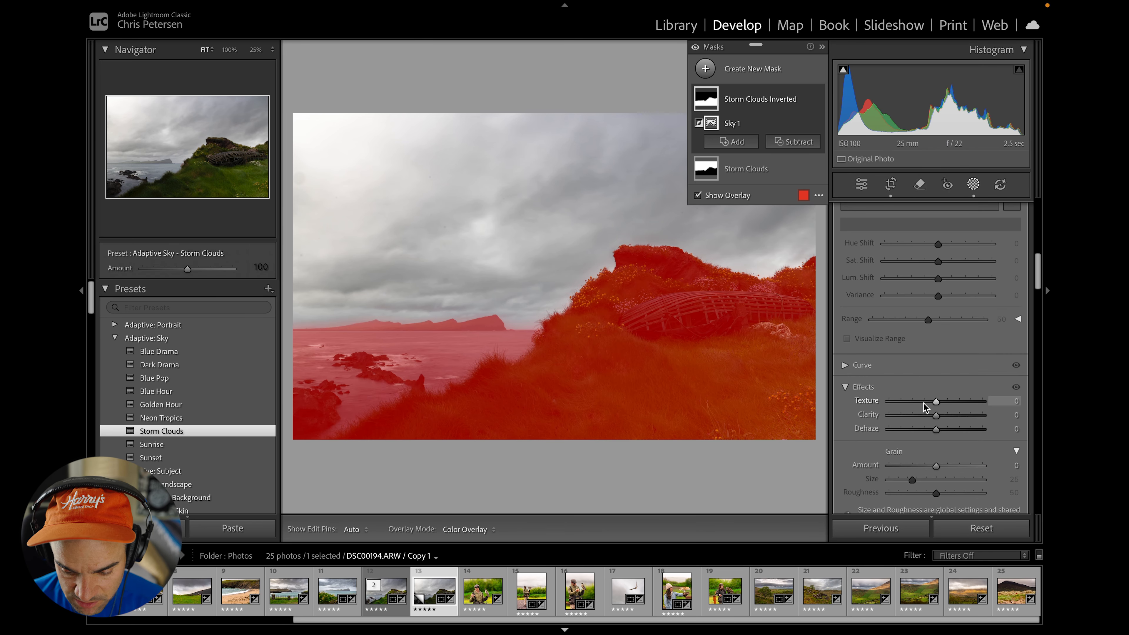
{"action": "left_click_drag", "start_coordinate": [938, 402], "coordinate": [944, 404]}
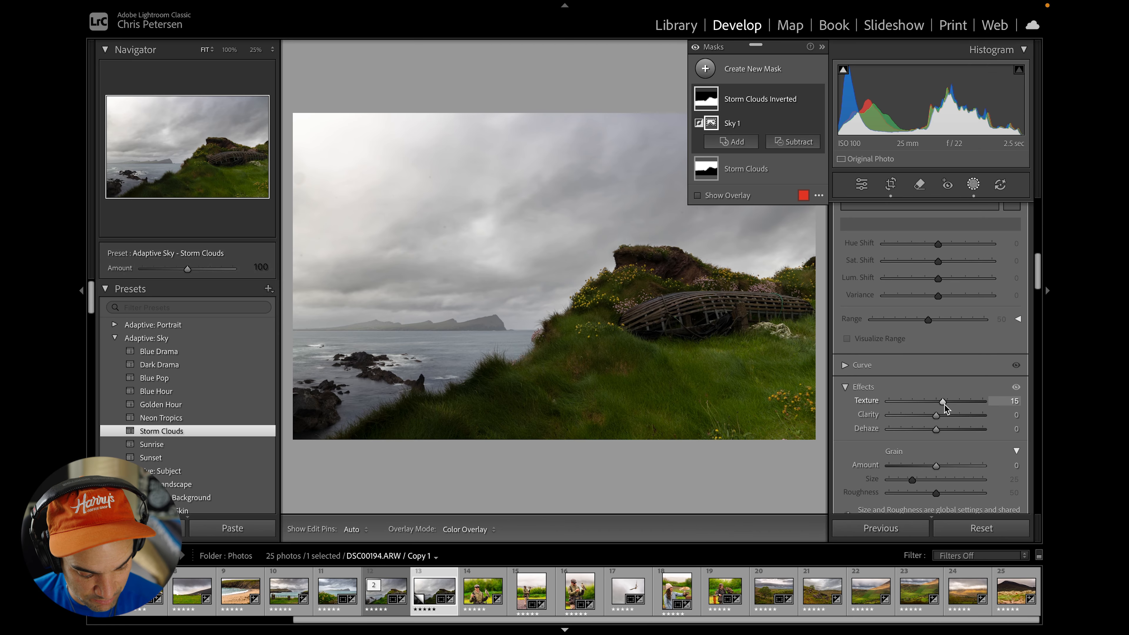
{"action": "key", "text": "shift+w"}
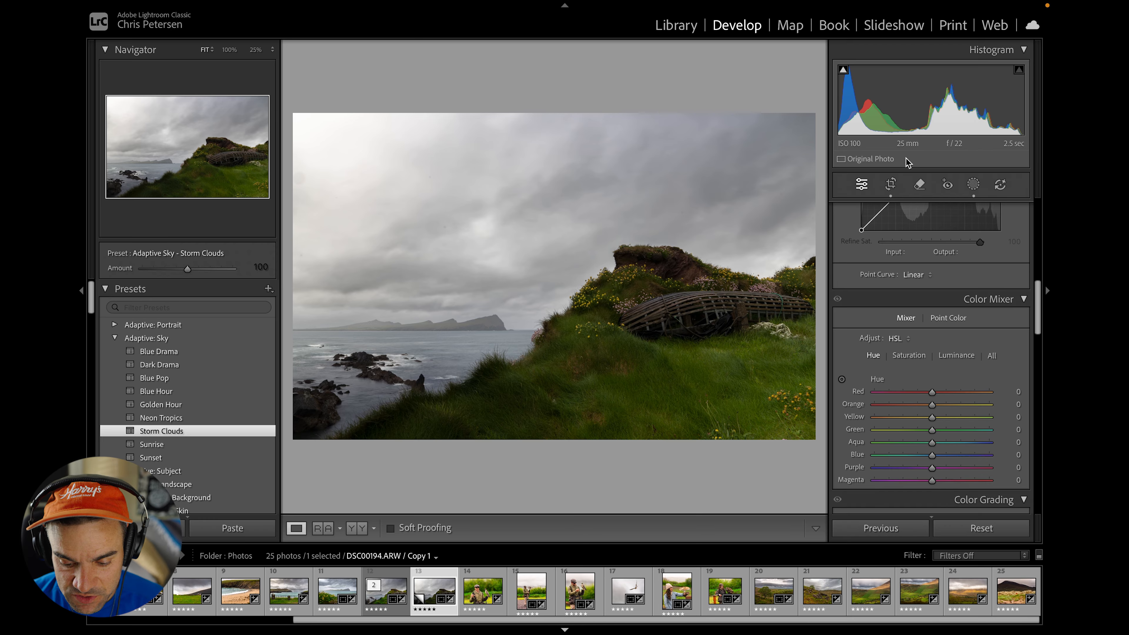
Step: Examine the flowers and the wooden boat frame at 100% zoom, and return to the full view
{"action": "left_click", "coordinate": [654, 301]}
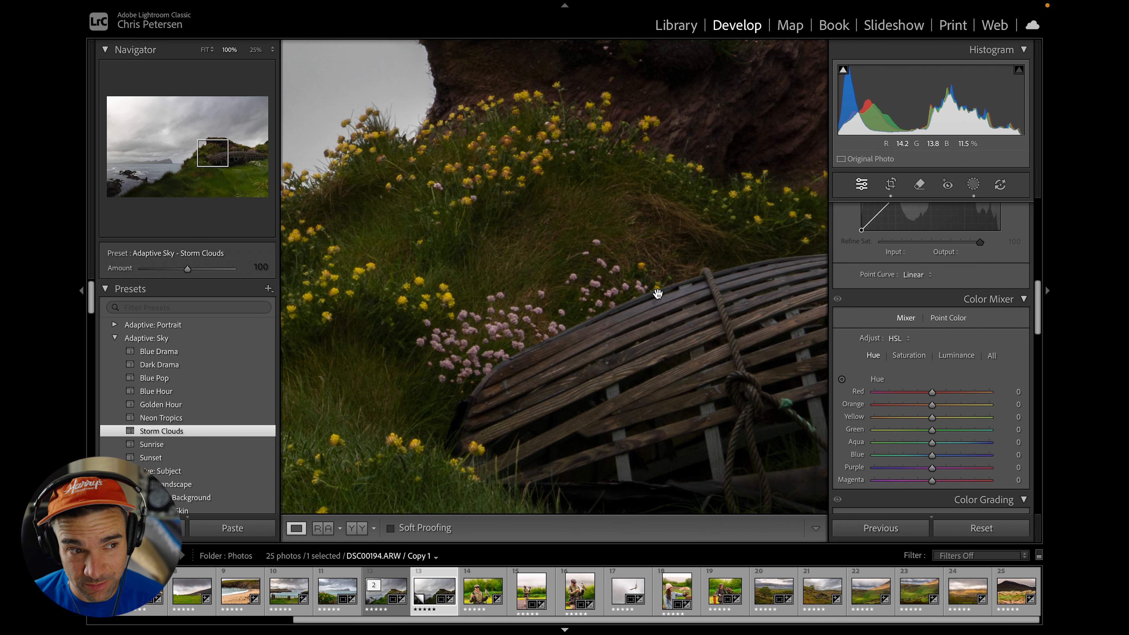
{"action": "left_click_drag", "start_coordinate": [698, 373], "coordinate": [595, 263]}
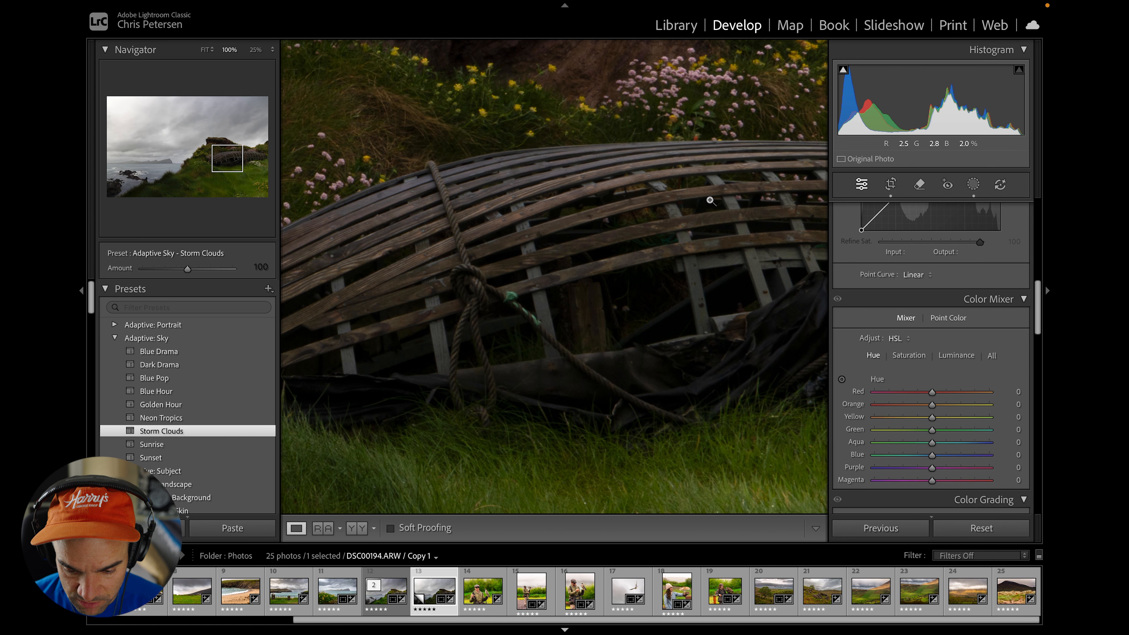
{"action": "left_click", "coordinate": [711, 202]}
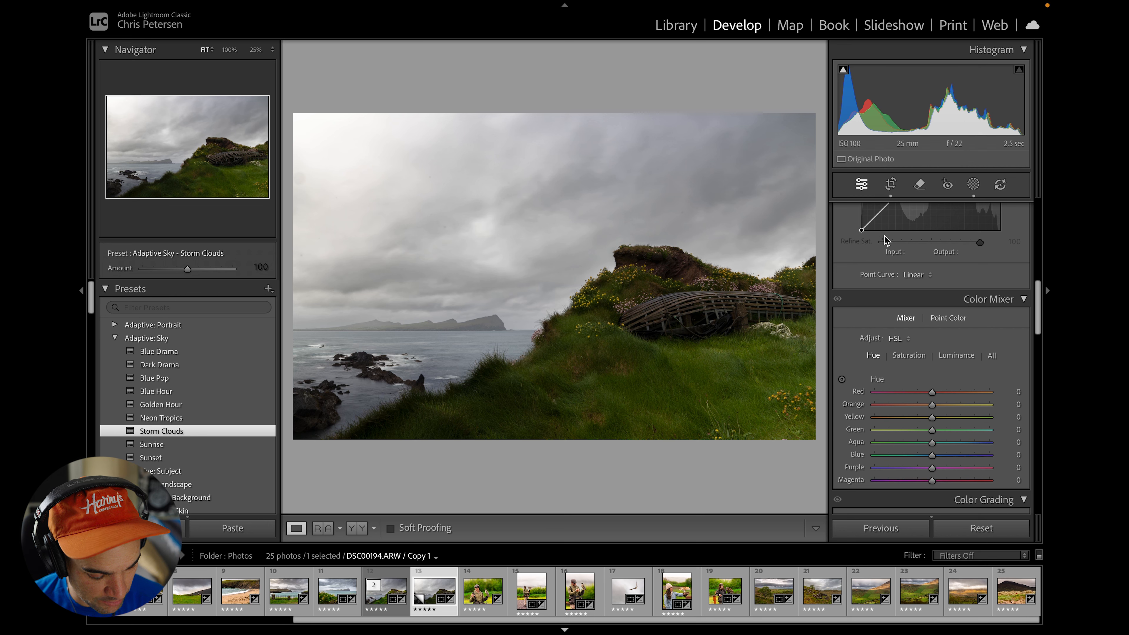
Step: Create a radial gradient mask and place it over the bright sky in the photo's upper-right corner
{"action": "key", "text": "shift+w"}
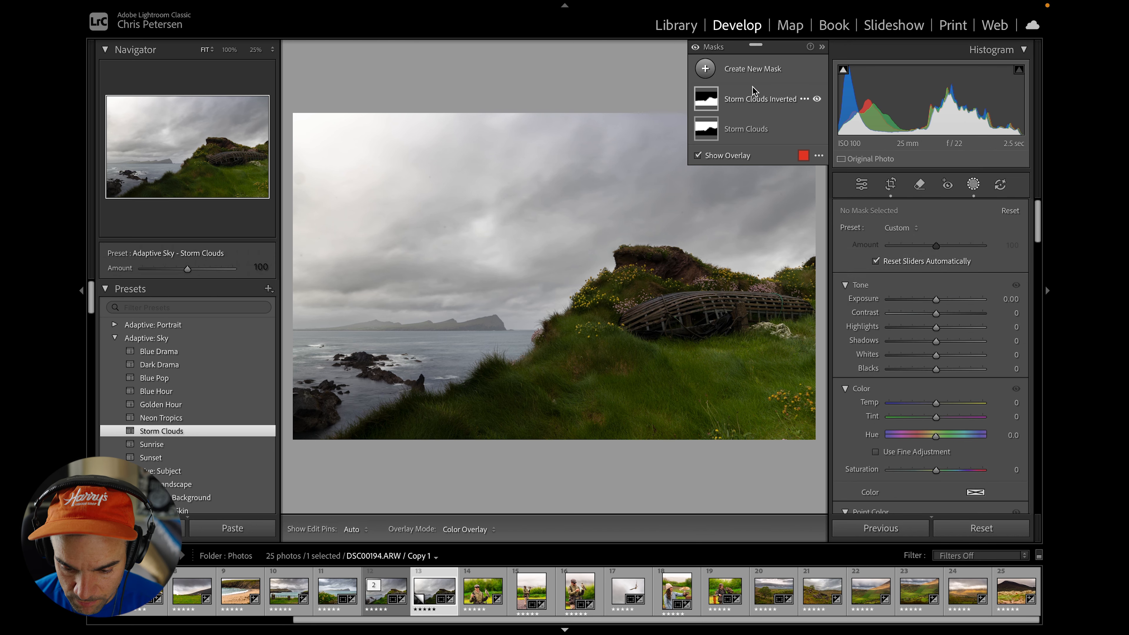
{"action": "left_click", "coordinate": [705, 69]}
{"action": "left_click", "coordinate": [782, 244]}
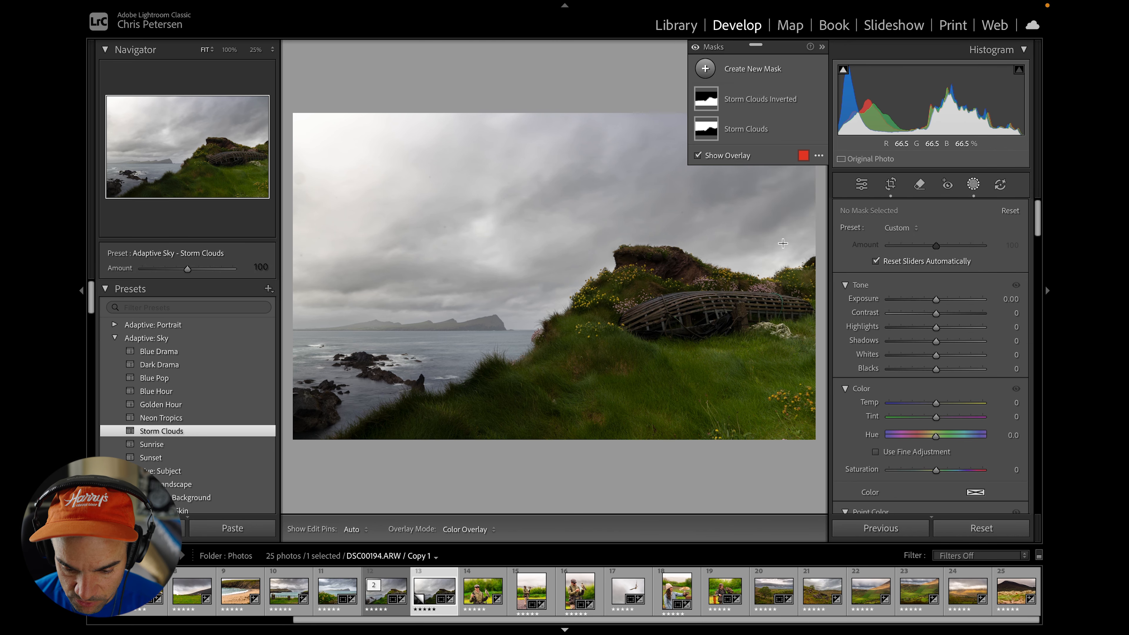
{"action": "left_click_drag", "start_coordinate": [665, 138], "coordinate": [856, 229]}
{"action": "left_click_drag", "start_coordinate": [665, 179], "coordinate": [755, 141]}
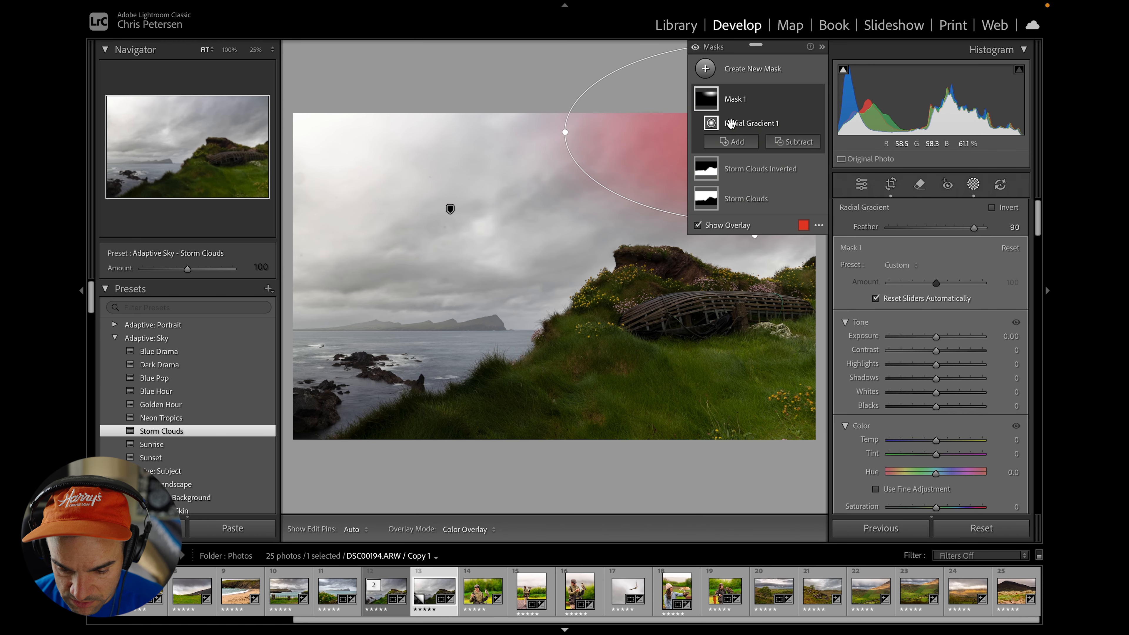
Step: Make the radial gradient taller, shift it further into the photo's upper-right corner and set its feather to 98
{"action": "left_click", "coordinate": [822, 47]}
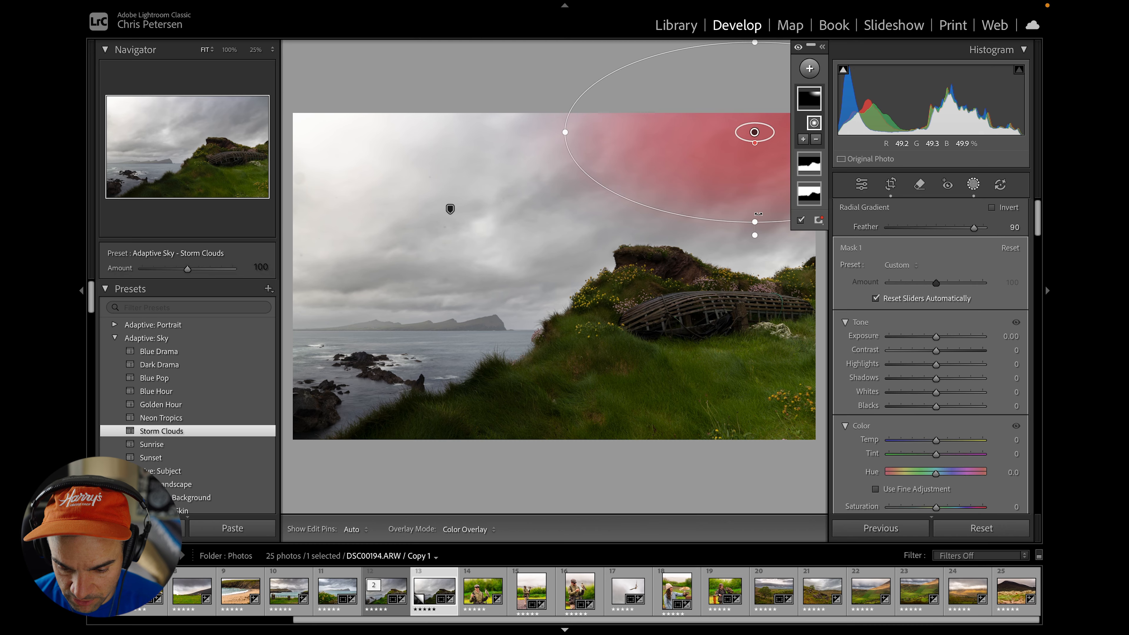
{"action": "left_click_drag", "start_coordinate": [757, 222], "coordinate": [758, 241]}
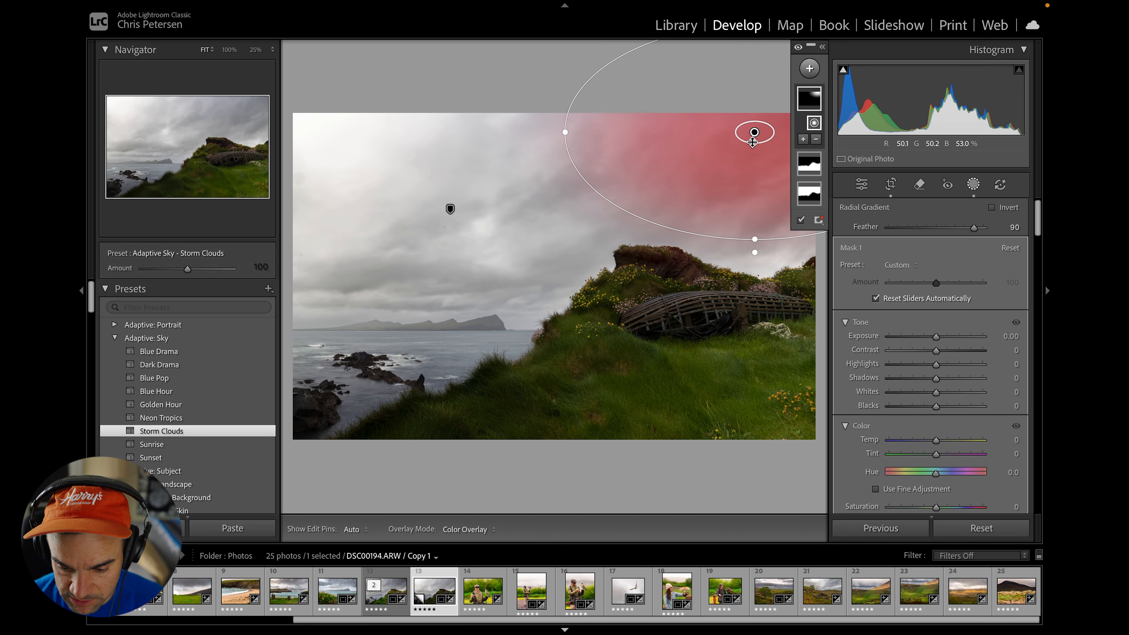
{"action": "left_click_drag", "start_coordinate": [756, 132], "coordinate": [777, 115]}
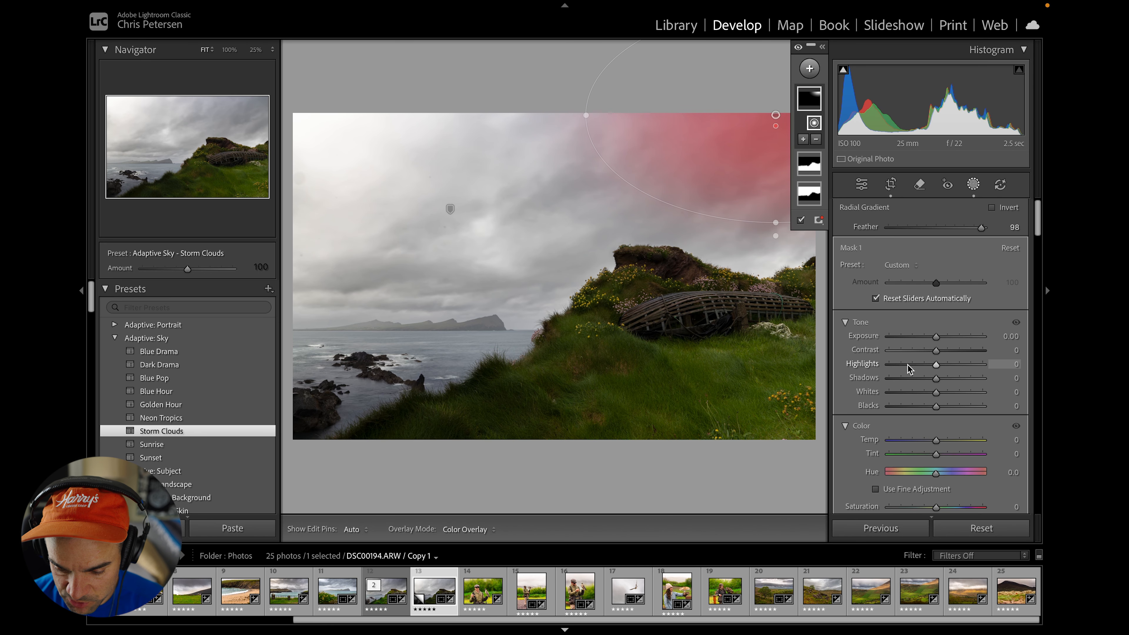
Step: Darken the upper-right sky by setting the radial gradient mask's exposure to -0.75
{"action": "left_click_drag", "start_coordinate": [938, 337], "coordinate": [929, 334]}
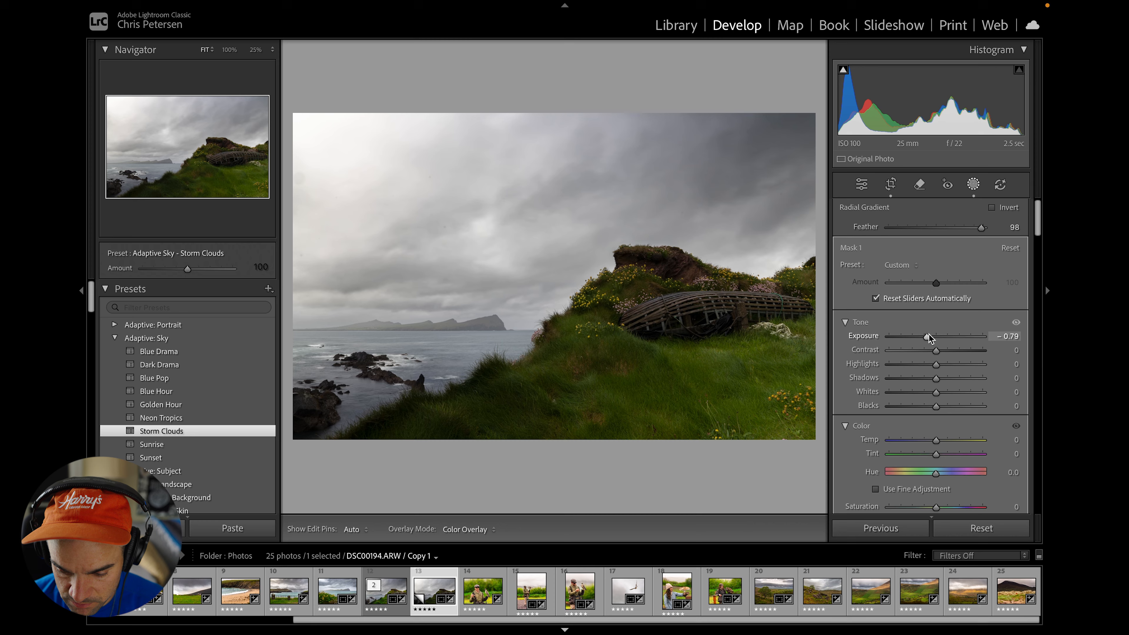
{"action": "left_click_drag", "start_coordinate": [930, 334], "coordinate": [931, 336]}
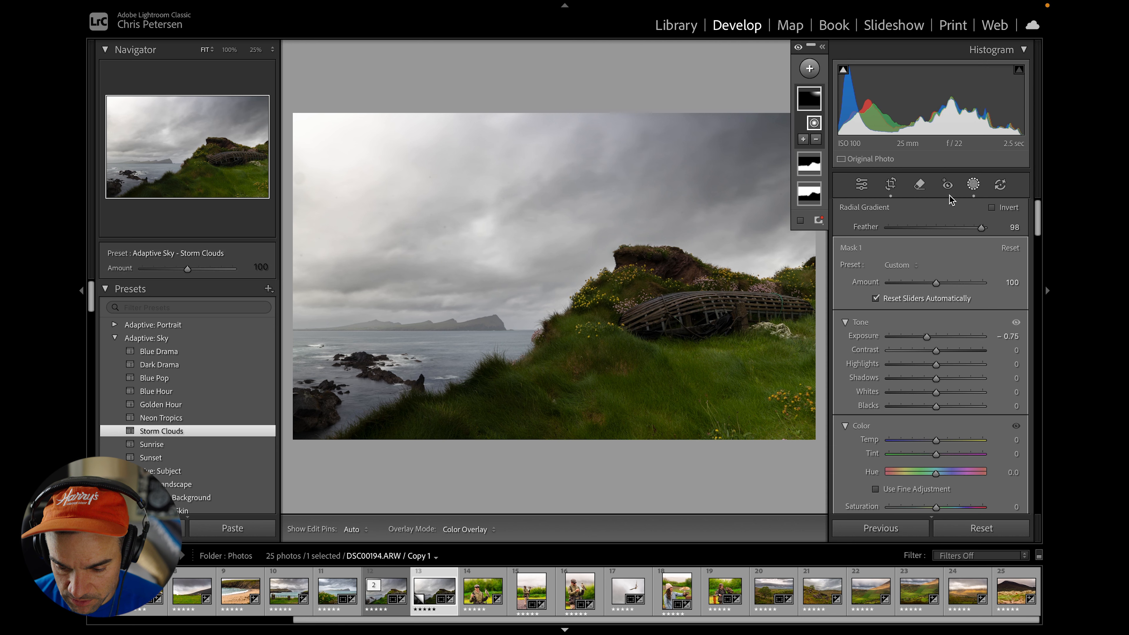
Step: Close masking and set the whole photo's exposure to +0.15 and contrast to +6
{"action": "left_click", "coordinate": [973, 184]}
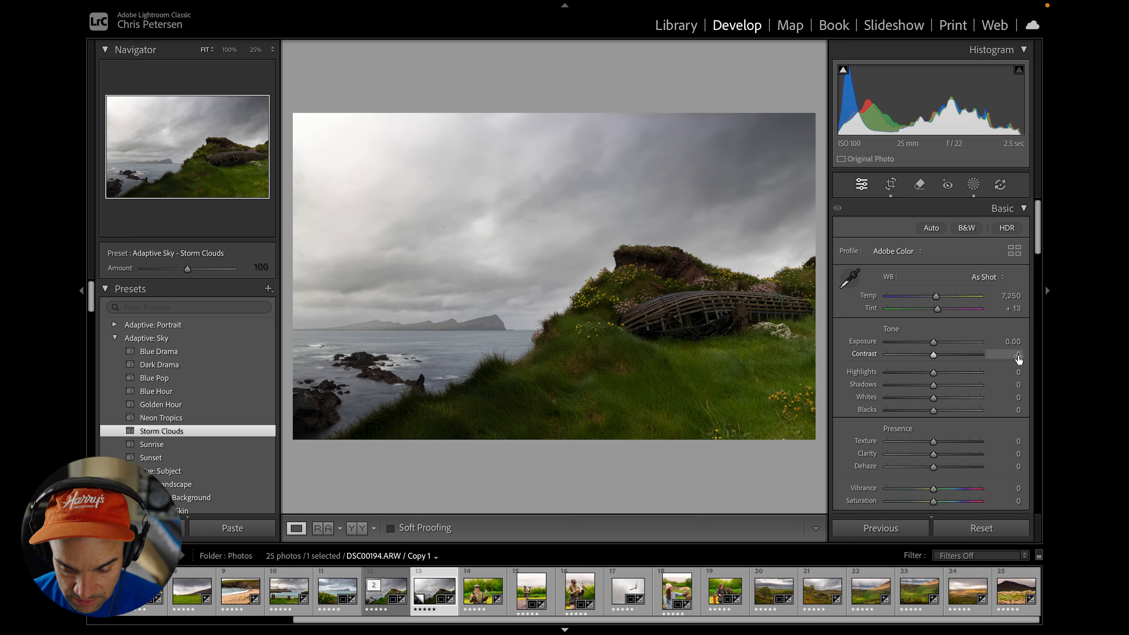
{"action": "left_click", "coordinate": [1017, 342]}
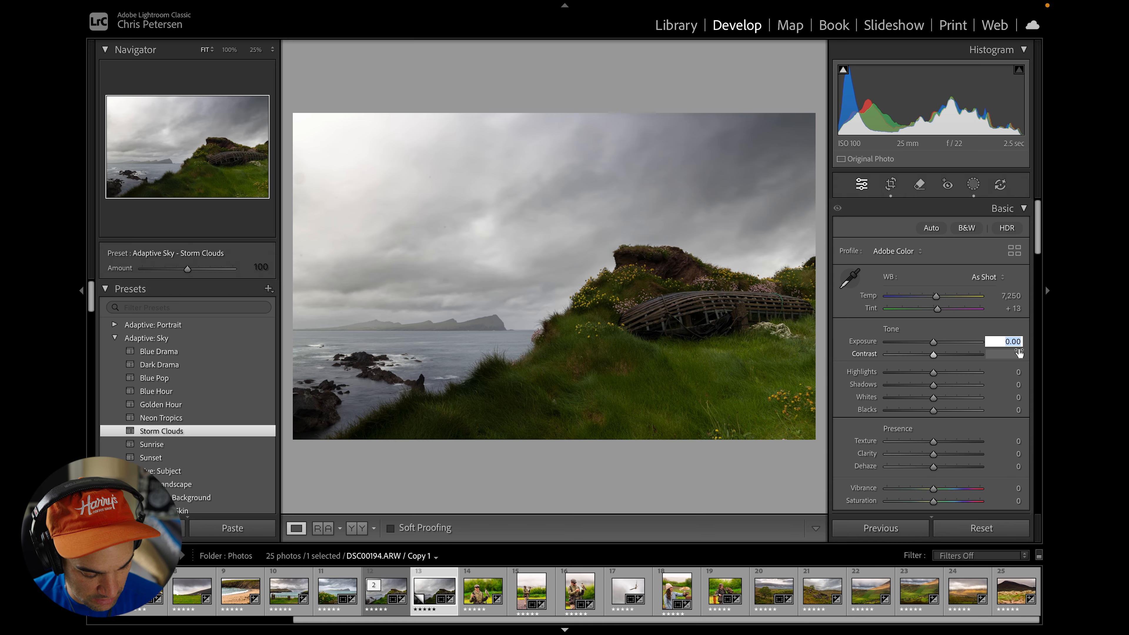
{"action": "type", "text": ".15"}
{"action": "key", "text": "Return"}
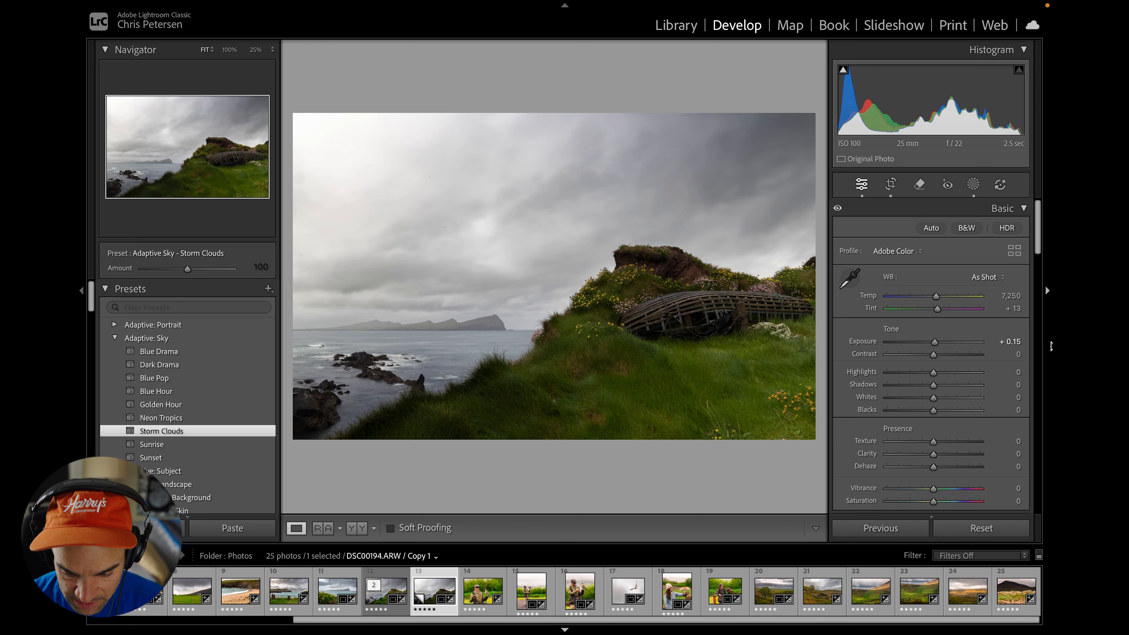
{"action": "left_click", "coordinate": [1018, 355]}
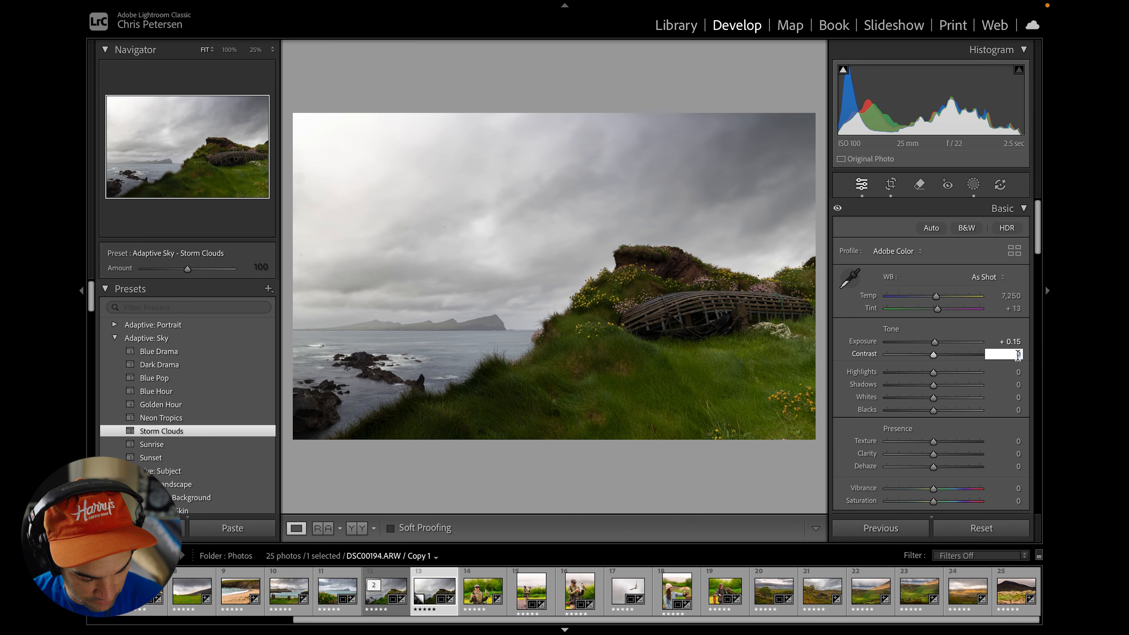
{"action": "key", "text": "Return"}
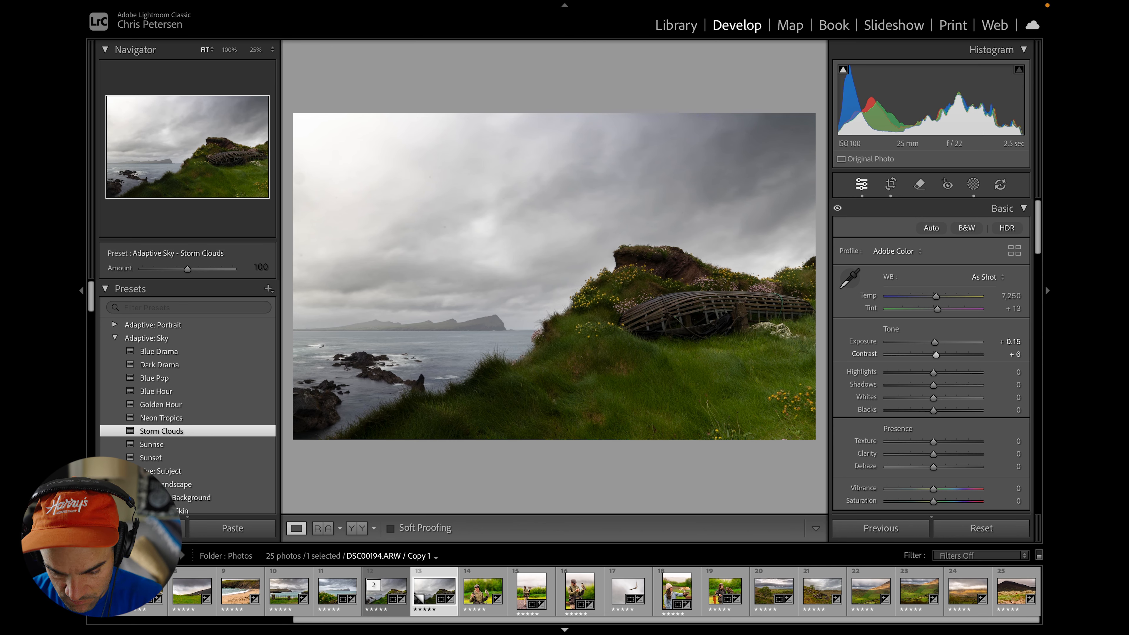
Step: Lower the photo's highlights to -63 and raise its shadows to +51
{"action": "left_click", "coordinate": [1018, 374]}
{"action": "type", "text": "- 63"}
{"action": "key", "text": "Return"}
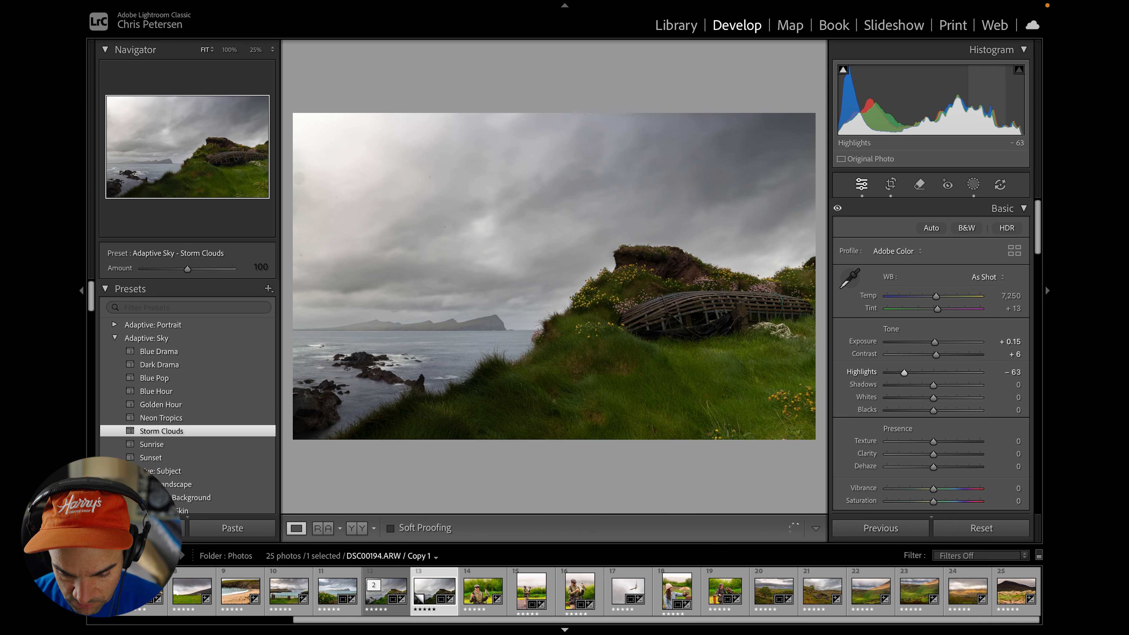
{"action": "left_click", "coordinate": [1016, 385]}
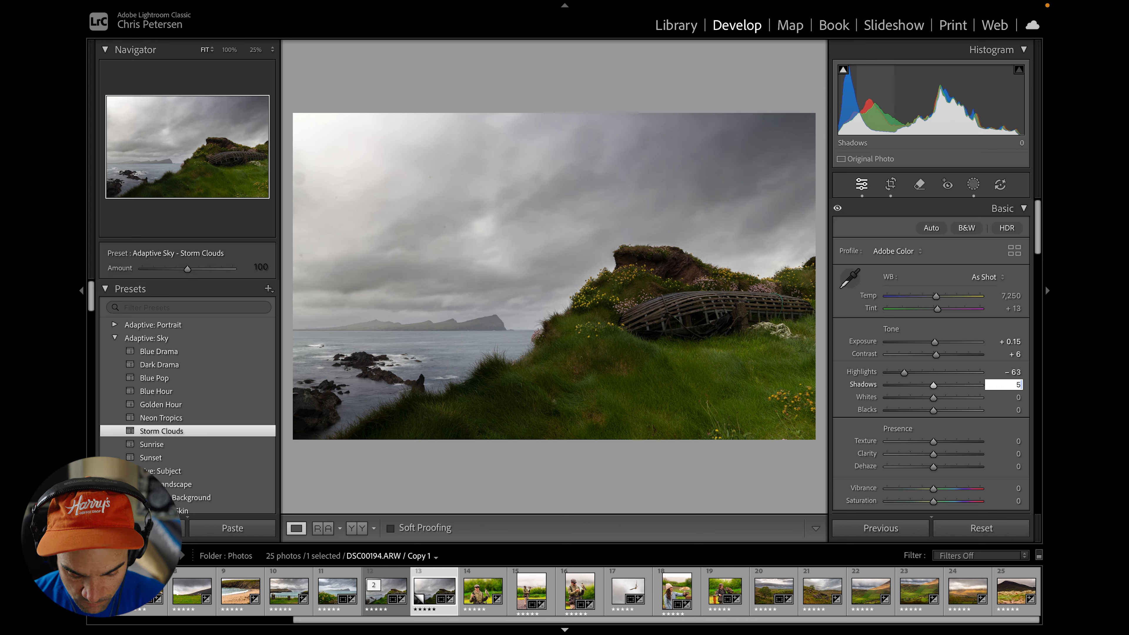
{"action": "type", "text": "51"}
{"action": "key", "text": "Return"}
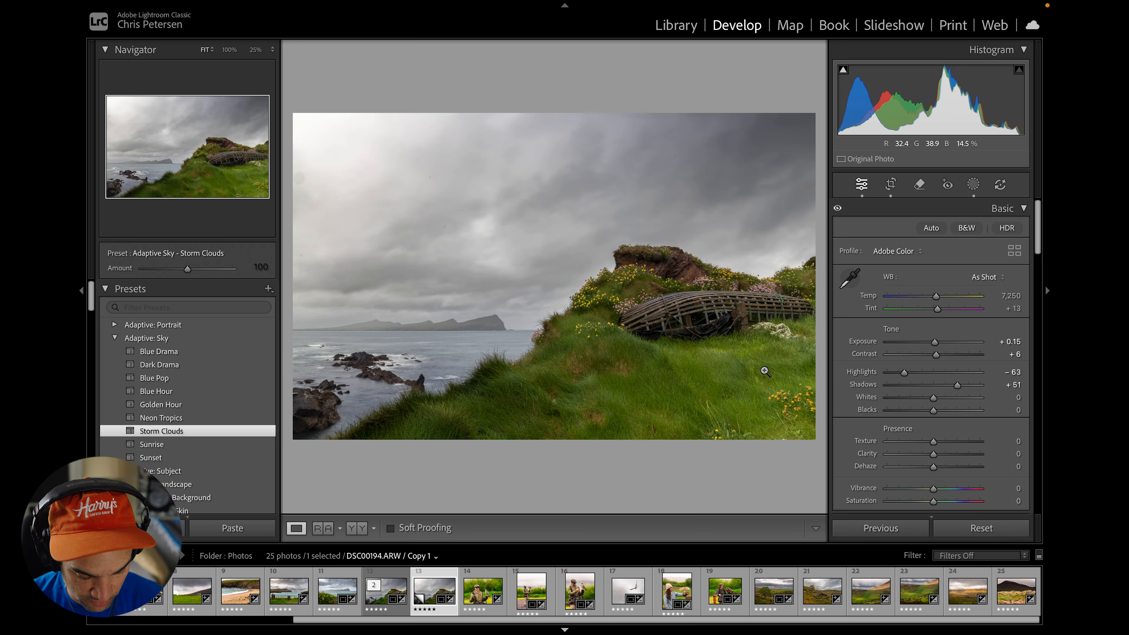
Step: Set the photo's whites to +9 and its dehaze to +10
{"action": "left_click", "coordinate": [1018, 397]}
{"action": "type", "text": "9"}
{"action": "key", "text": "Return"}
{"action": "left_click", "coordinate": [1018, 410]}
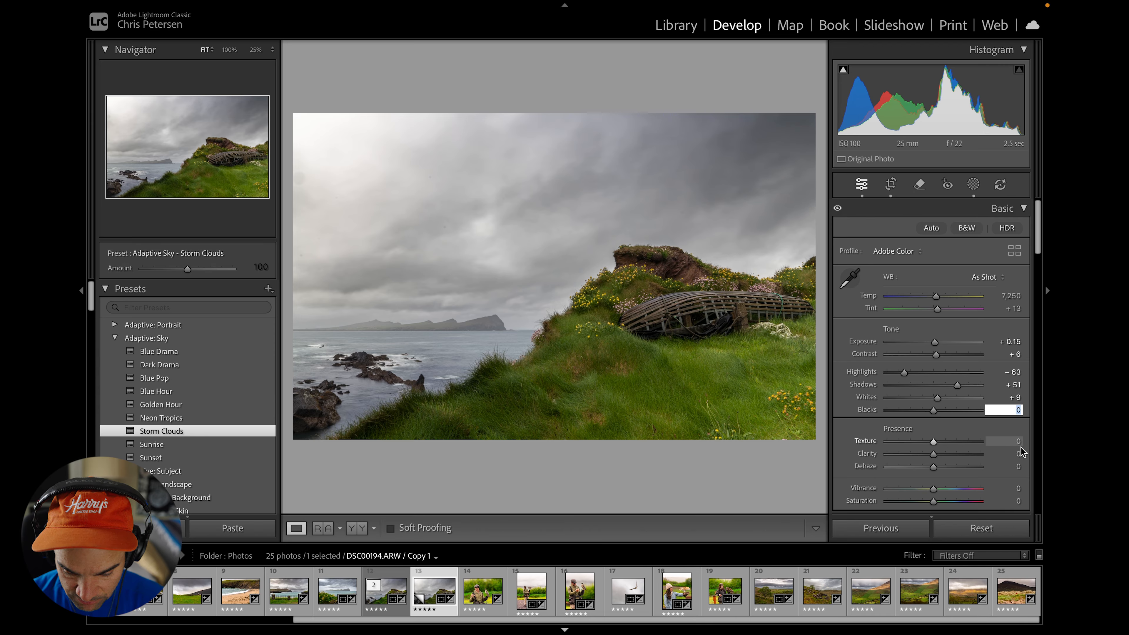
{"action": "left_click", "coordinate": [1018, 466]}
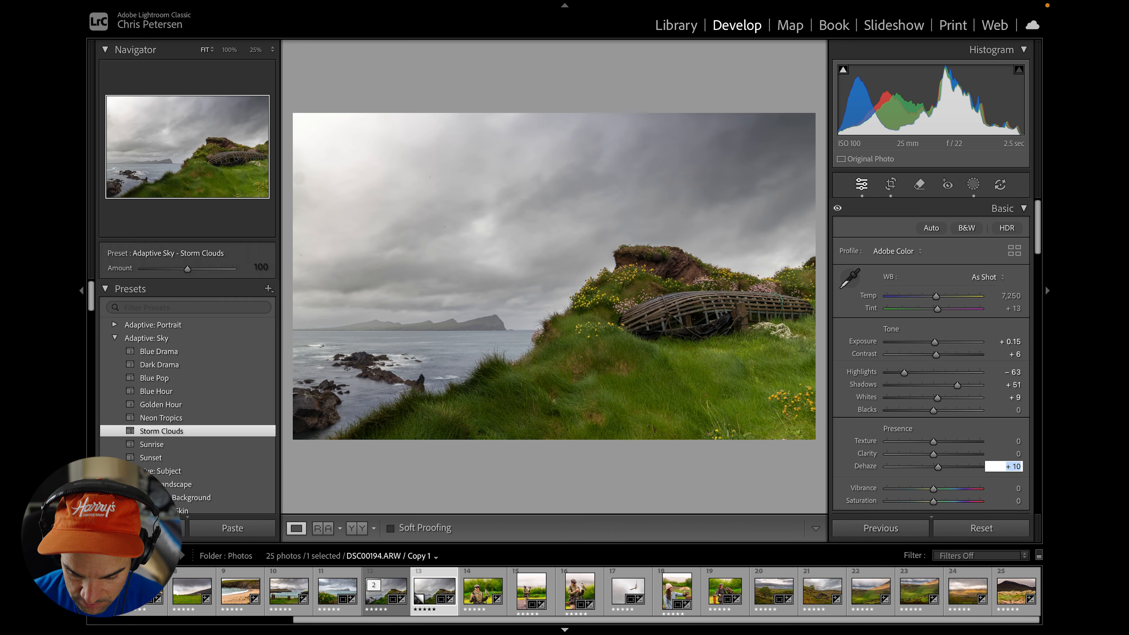
{"action": "key", "text": "Return"}
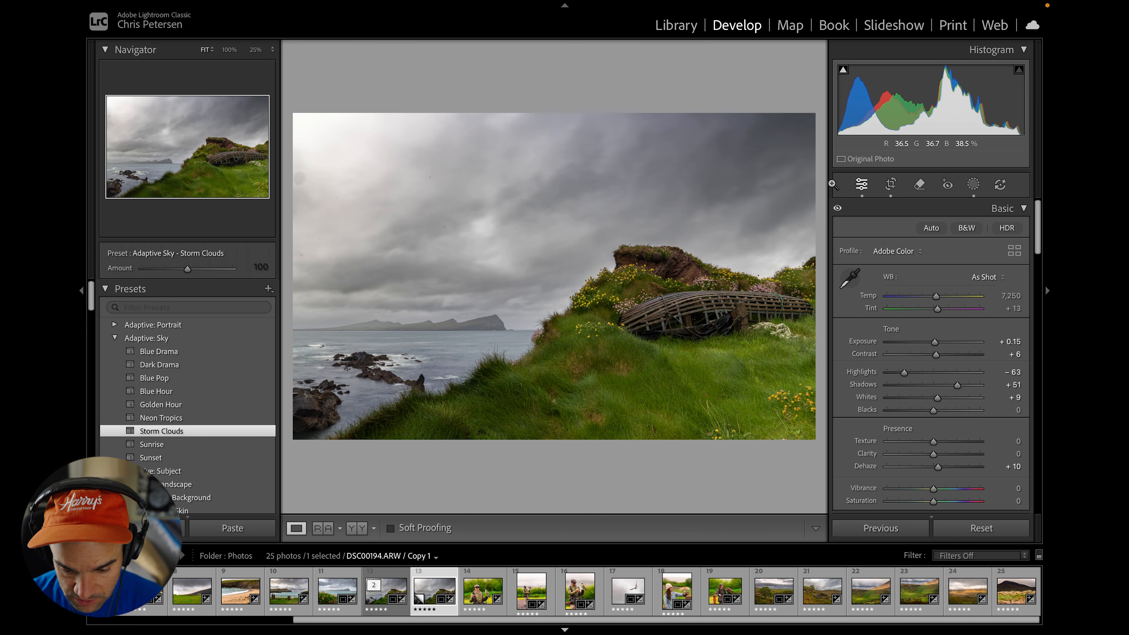
{"action": "left_click", "coordinate": [310, 173]}
{"action": "left_click", "coordinate": [301, 176]}
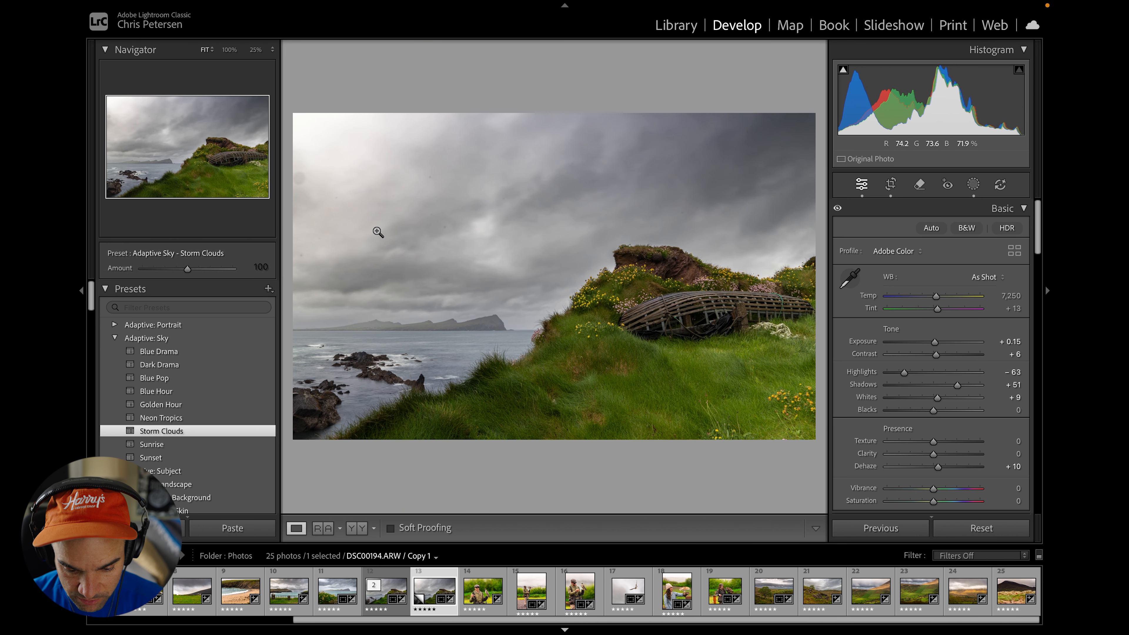
{"action": "left_click", "coordinate": [447, 234]}
{"action": "left_click", "coordinate": [444, 206]}
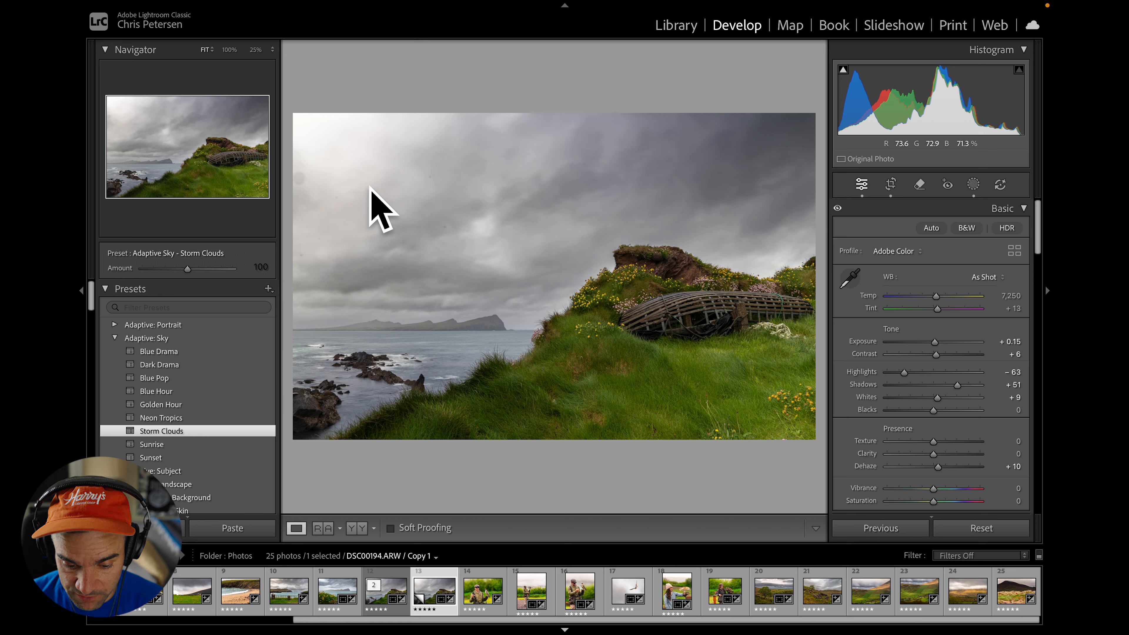
Step: Set the photo's vibrance to +15 and its saturation to +10
{"action": "scroll", "coordinate": [1017, 447], "scroll_direction": "down", "scroll_amount": 1}
{"action": "left_click", "coordinate": [1017, 487]}
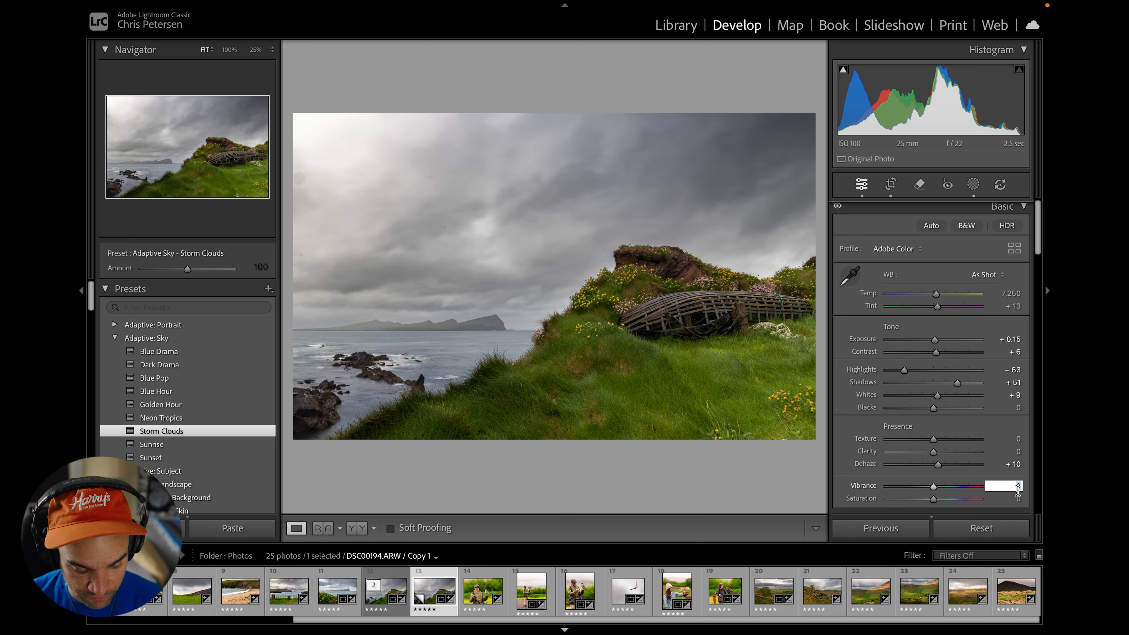
{"action": "type", "text": "15"}
{"action": "key", "text": "Return"}
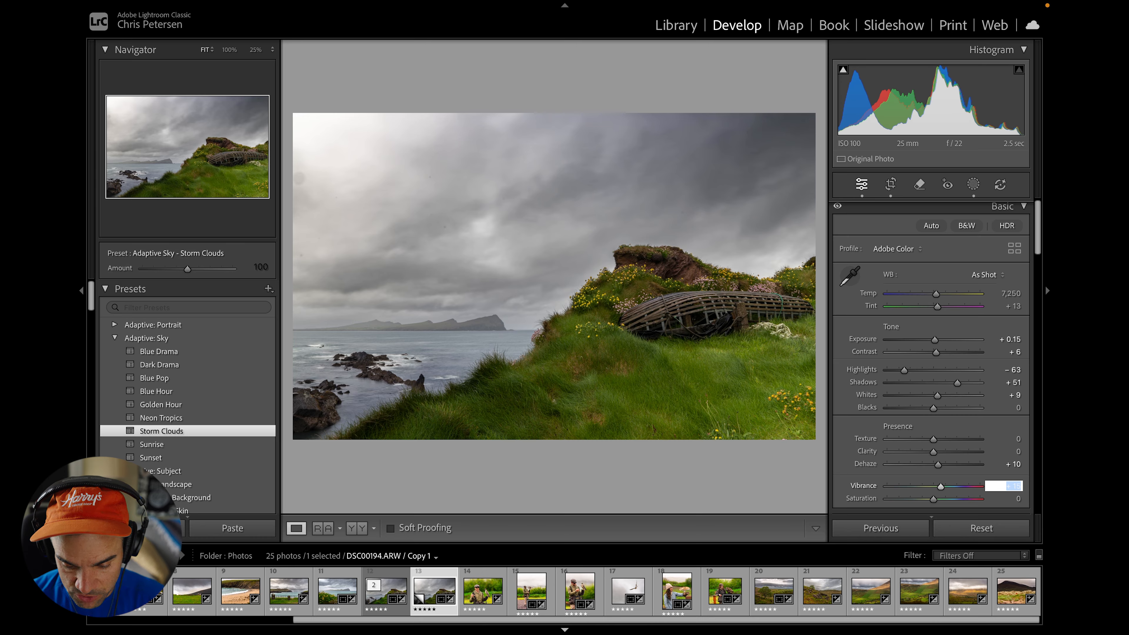
{"action": "left_click", "coordinate": [1018, 499]}
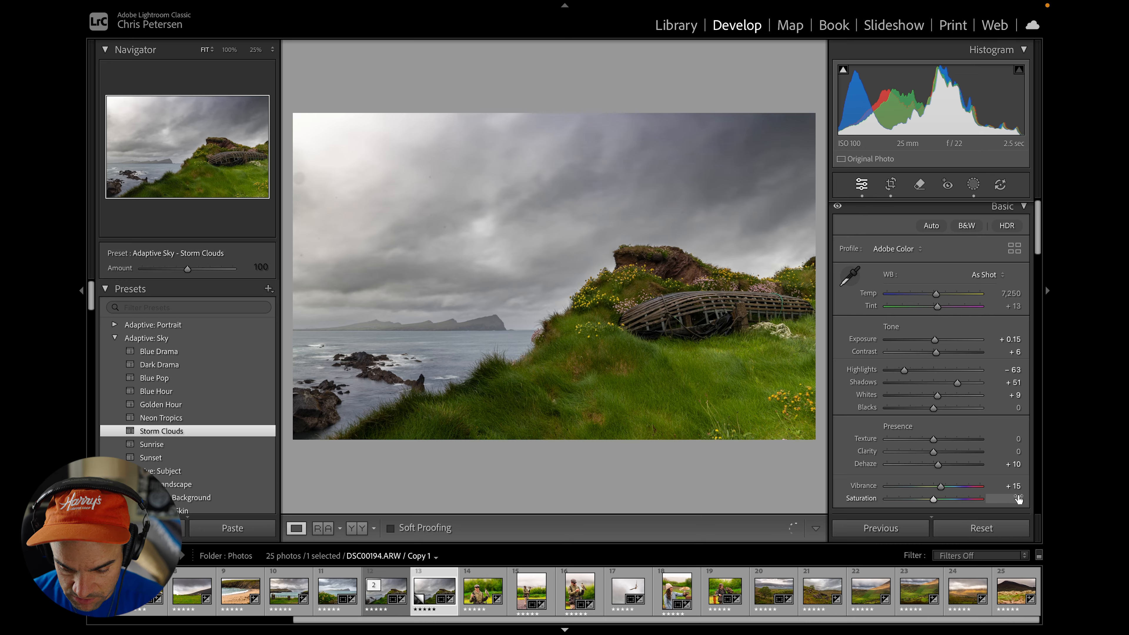
{"action": "type", "text": "10"}
{"action": "key", "text": "Return"}
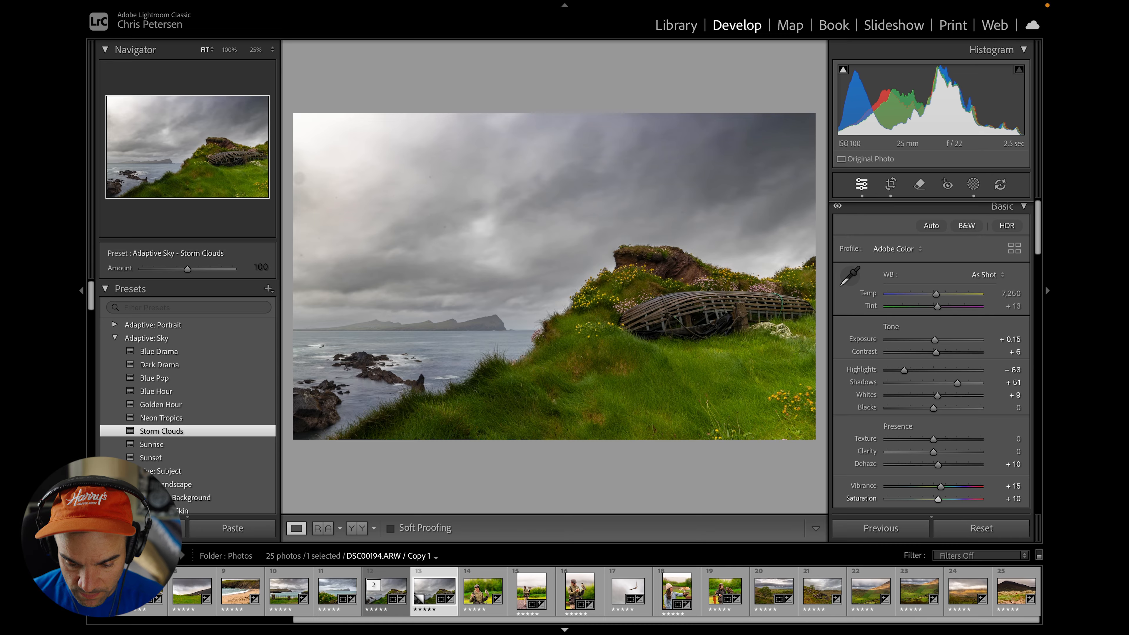
Step: Preview the shadow clipping, inspect the dark parts of the boat frame at 100% zoom, and return to the full view
{"action": "scroll", "coordinate": [1002, 459], "scroll_direction": "down", "scroll_amount": 3}
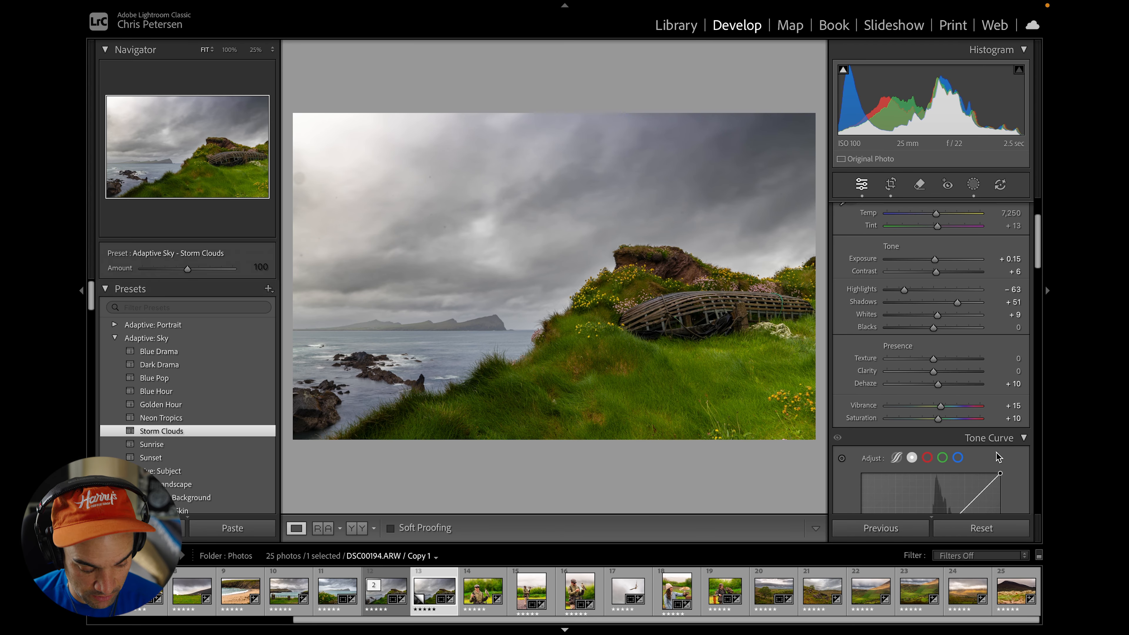
{"action": "scroll", "coordinate": [998, 457], "scroll_direction": "down", "scroll_amount": 5}
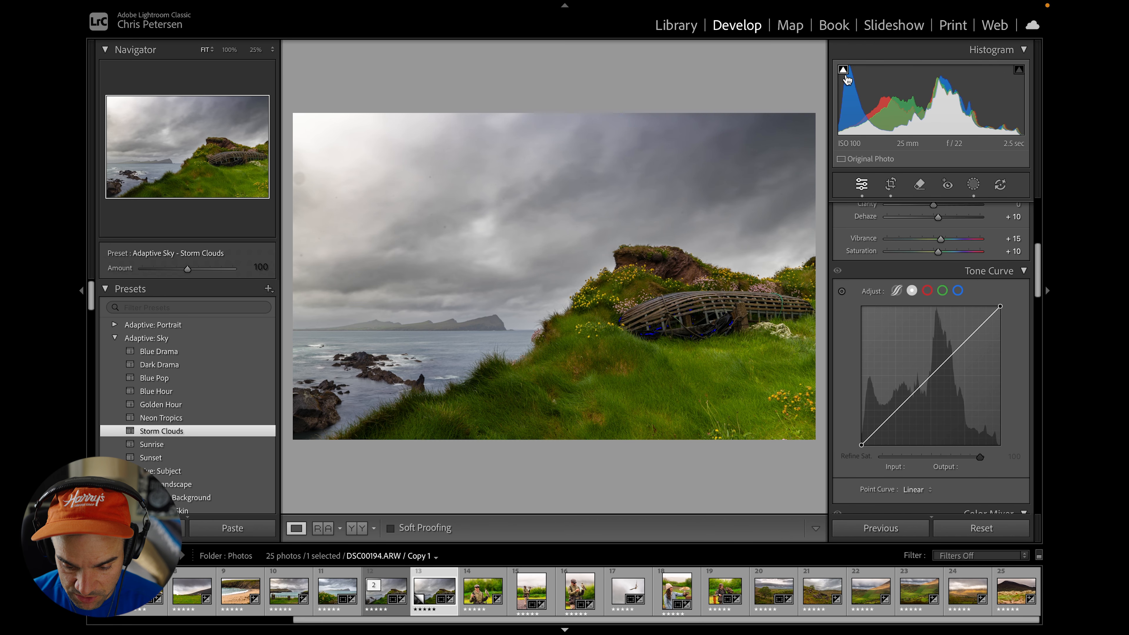
{"action": "key", "text": "z"}
{"action": "mouse_move", "coordinate": [844, 72]}
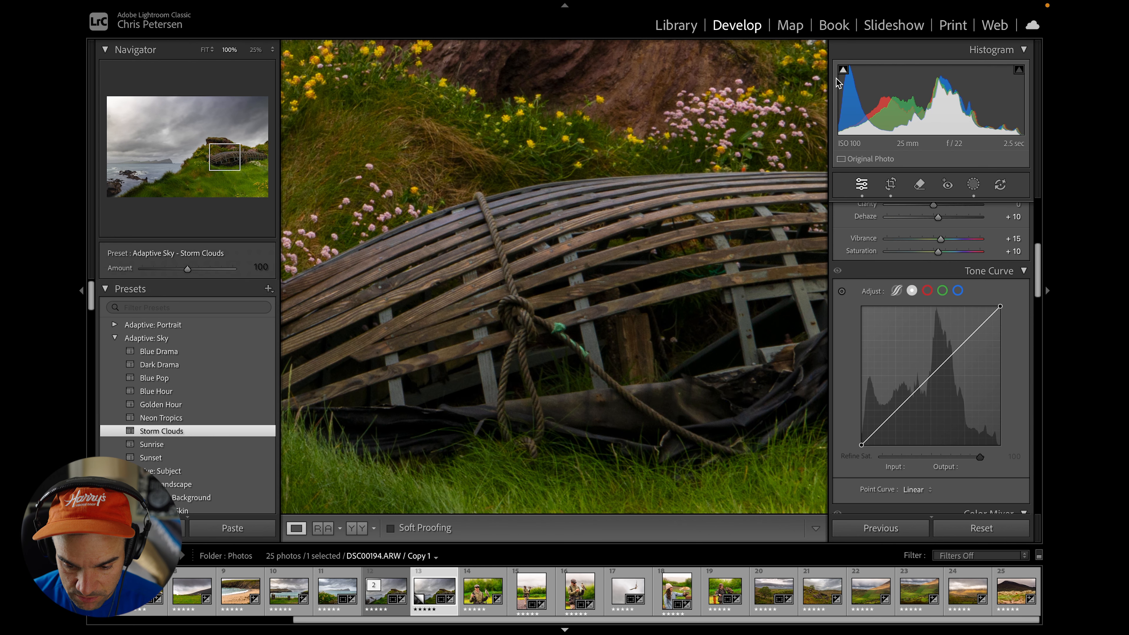
{"action": "left_click", "coordinate": [666, 310]}
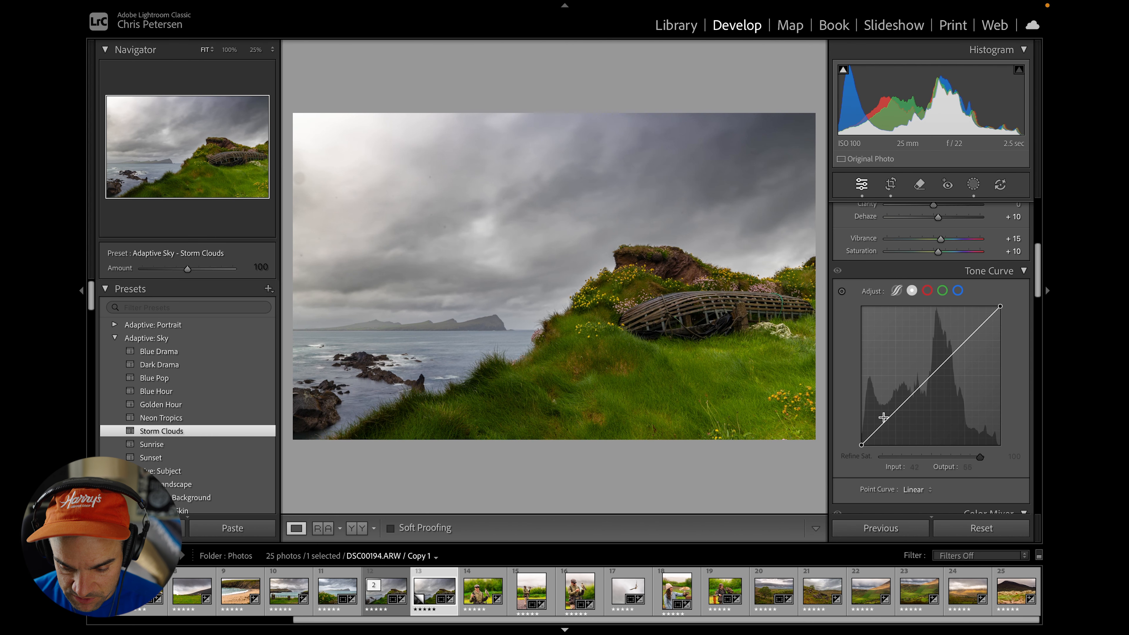
Step: Anchor the tone curve with three points from the shadows to the midtones and lift its black point to an output of 13
{"action": "left_click", "coordinate": [879, 427]}
{"action": "left_click", "coordinate": [896, 410]}
{"action": "left_click", "coordinate": [930, 377]}
{"action": "left_click_drag", "start_coordinate": [862, 447], "coordinate": [861, 439]}
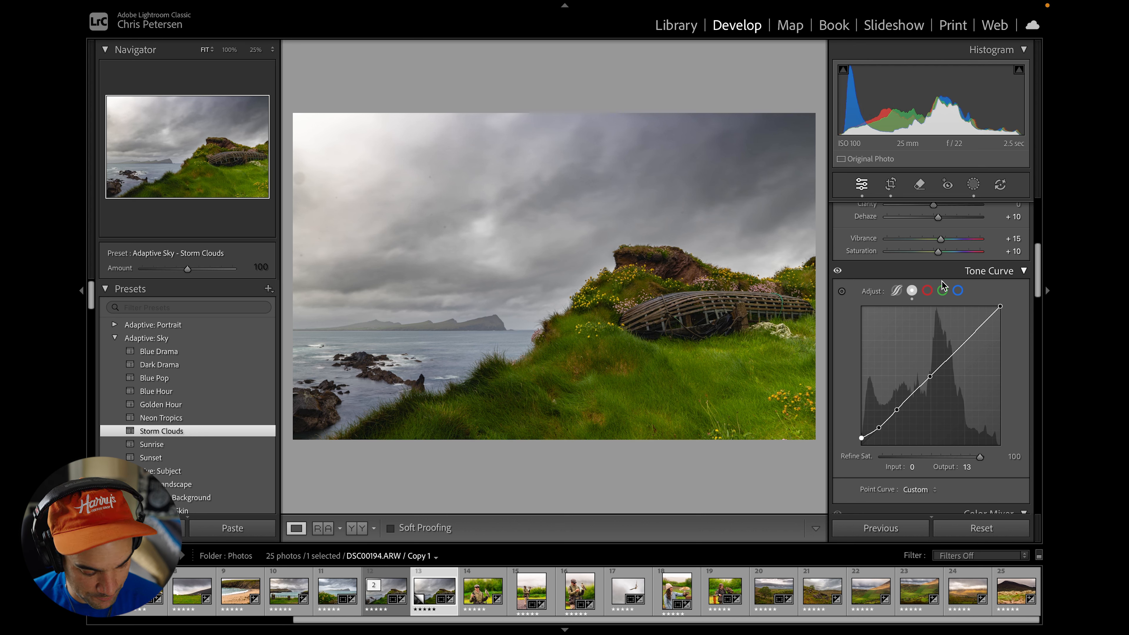
Step: In the color mixer, set the green hue to +10 and the green luminance to +40
{"action": "left_click", "coordinate": [941, 288]}
{"action": "scroll", "coordinate": [942, 312], "scroll_direction": "down", "scroll_amount": 5}
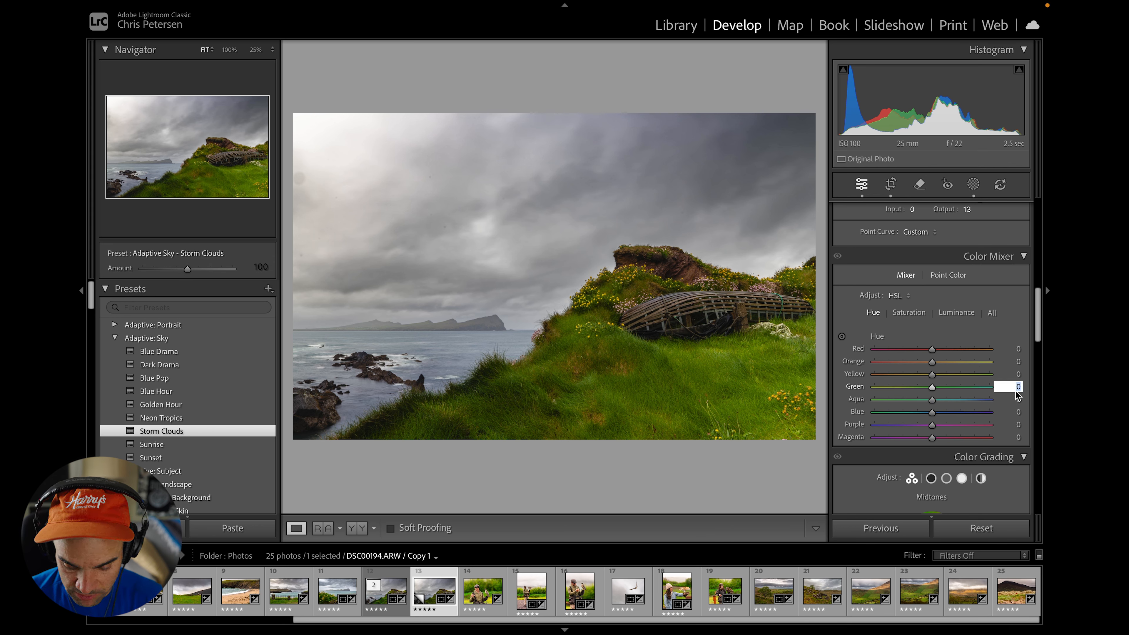
{"action": "type", "text": "10"}
{"action": "key", "text": "Return"}
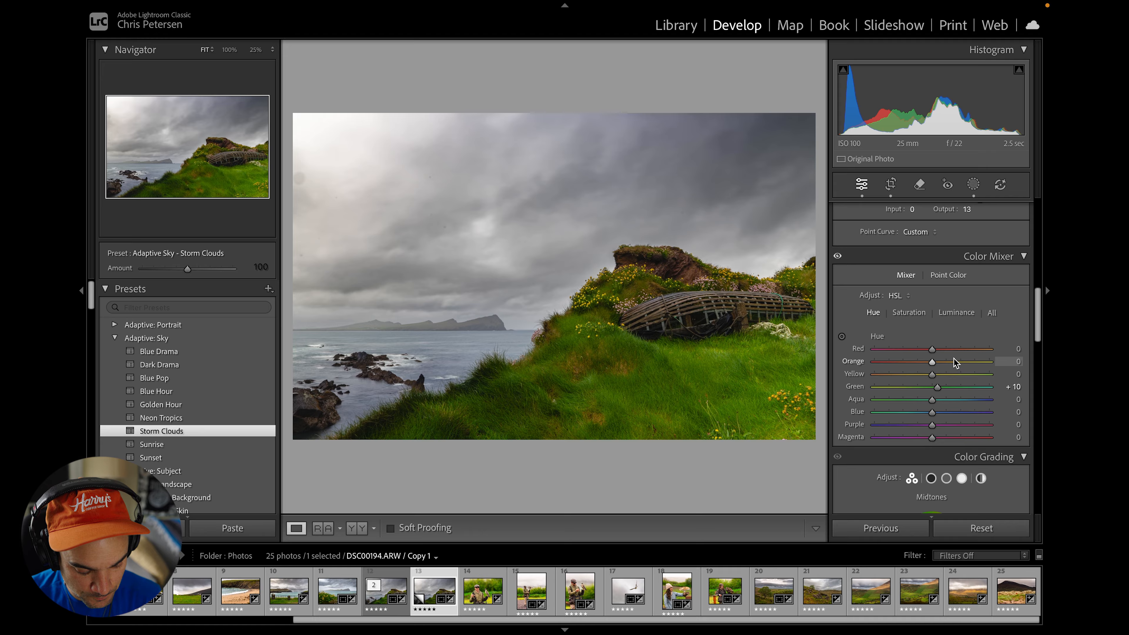
{"action": "left_click", "coordinate": [956, 311]}
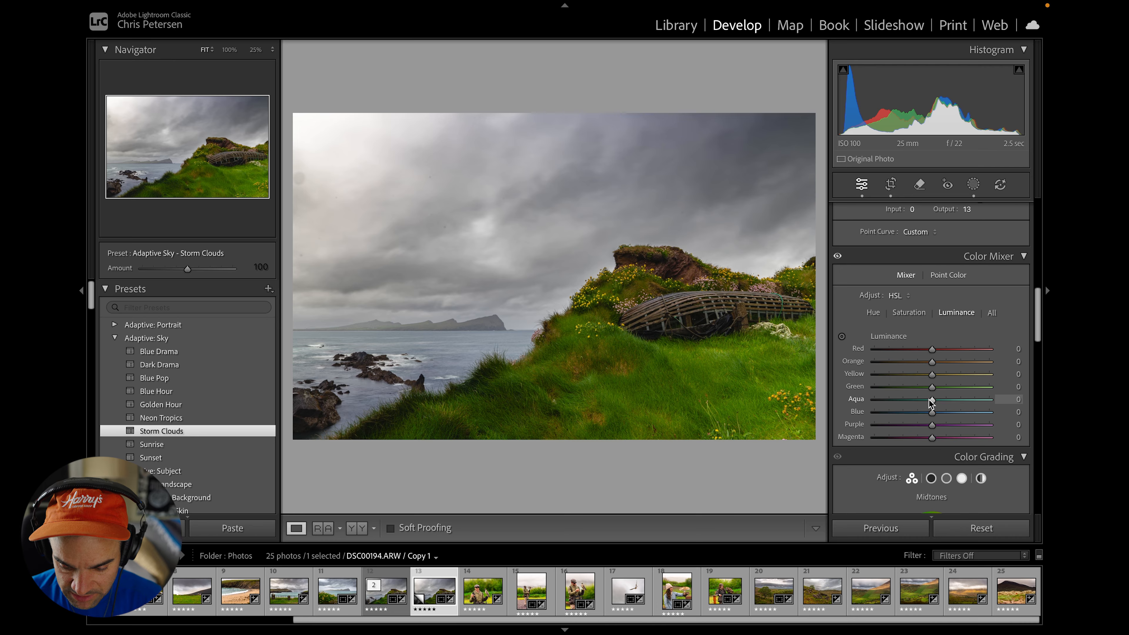
{"action": "mouse_move", "coordinate": [949, 394]}
{"action": "left_mouse_down"}
{"action": "mouse_move", "coordinate": [1052, 388]}
{"action": "mouse_move", "coordinate": [957, 381]}
{"action": "left_mouse_up"}
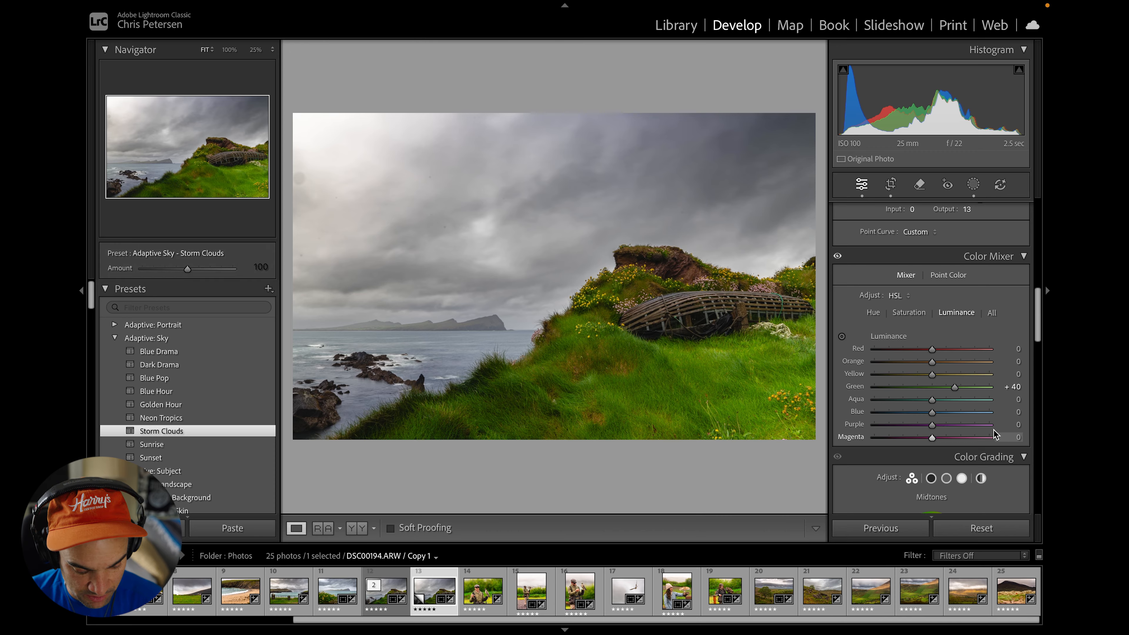
Step: Sample the grass green as a point color and set its hue shift to 10 and luminance shift to 16
{"action": "left_click", "coordinate": [947, 276]}
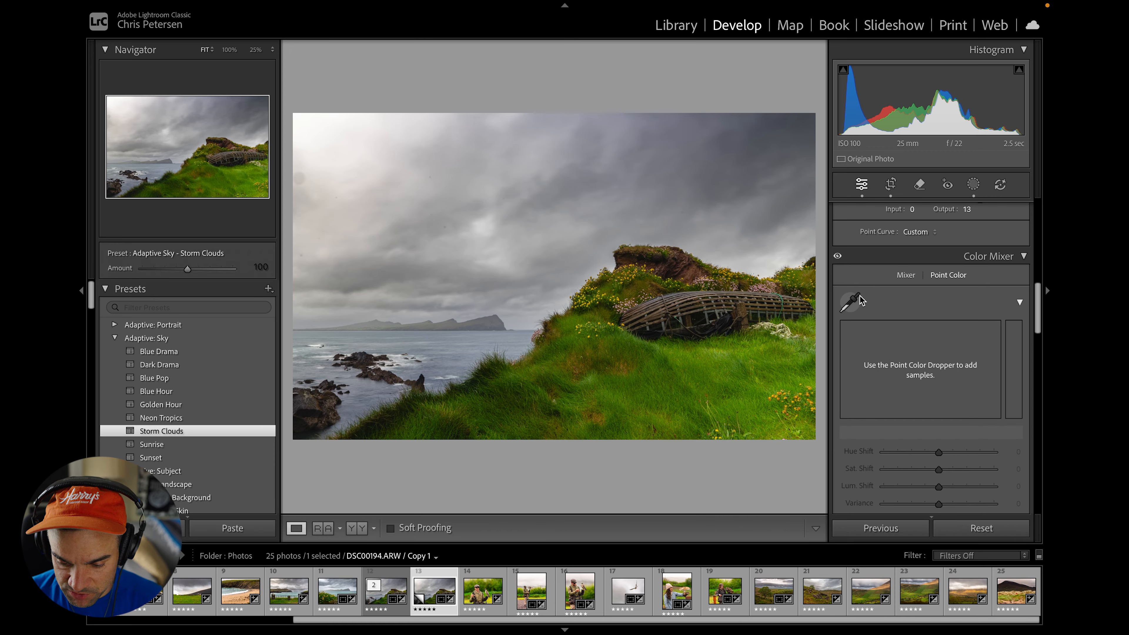
{"action": "left_click", "coordinate": [851, 304]}
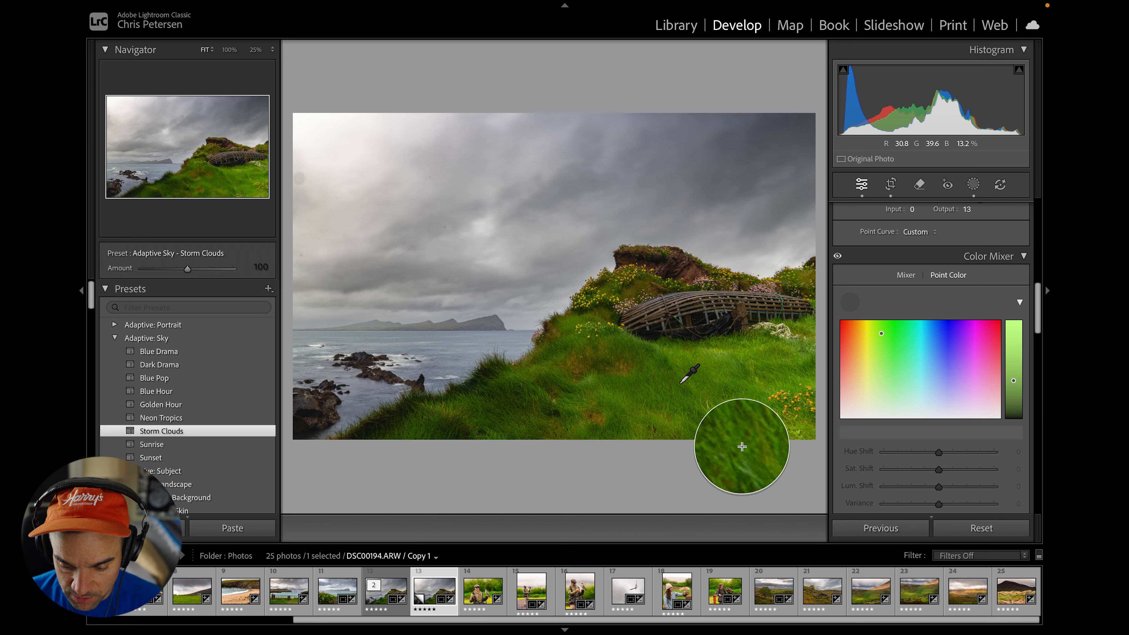
{"action": "left_click", "coordinate": [652, 367]}
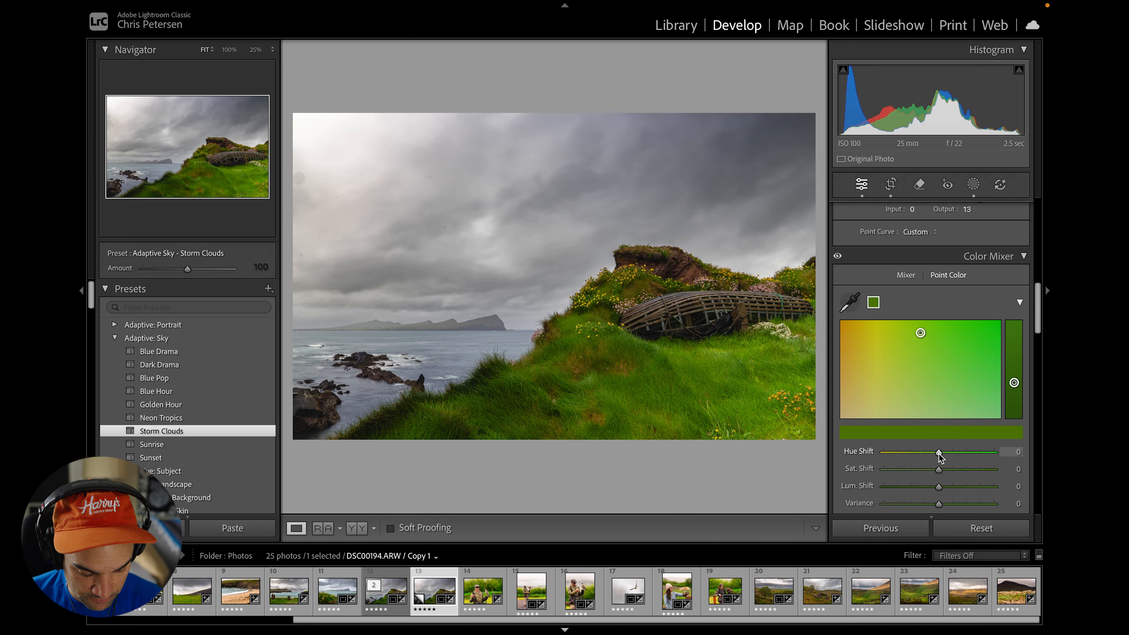
{"action": "left_click_drag", "start_coordinate": [940, 454], "coordinate": [945, 457]}
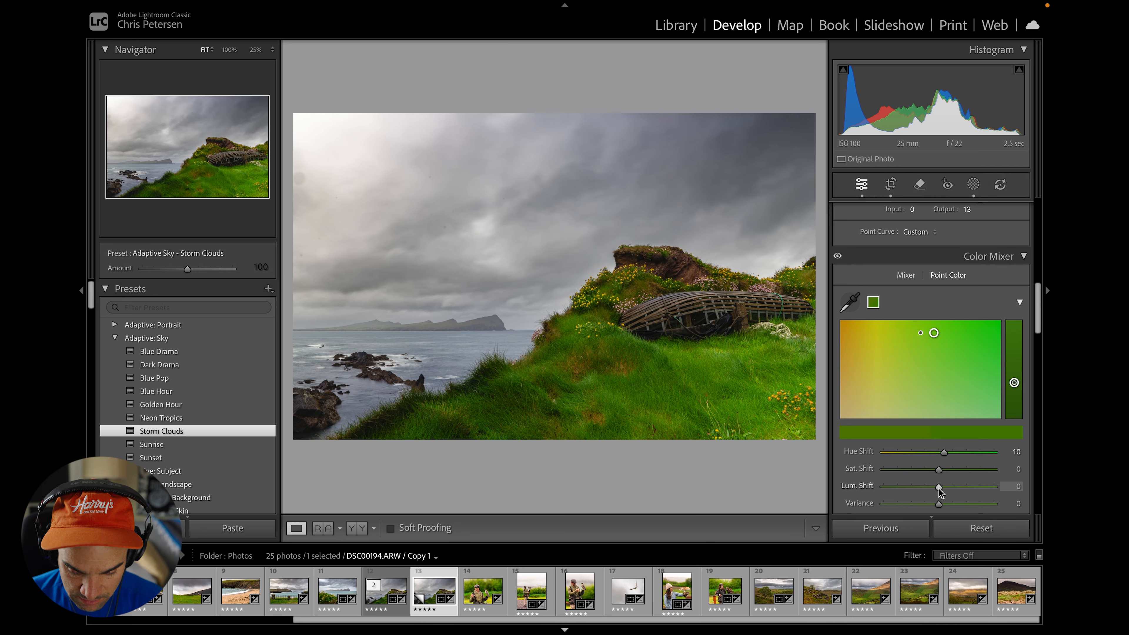
{"action": "left_click_drag", "start_coordinate": [941, 487], "coordinate": [946, 488]}
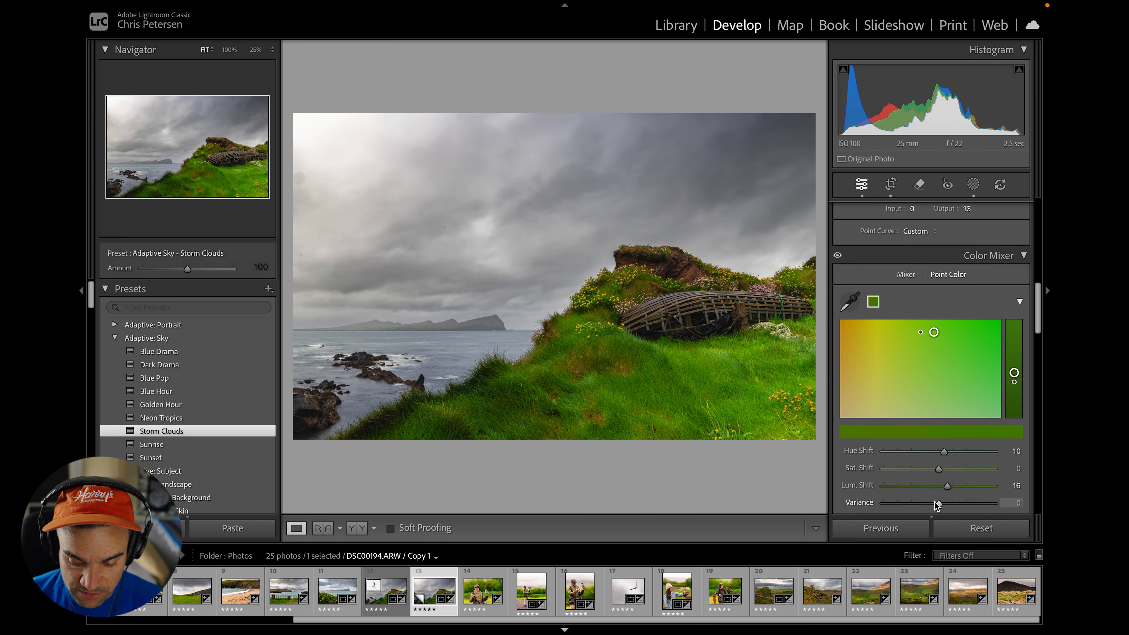
Step: Test the sampled grass green's variance at 98 and -100, and set it to 30
{"action": "left_click_drag", "start_coordinate": [1039, 311], "coordinate": [1041, 324]}
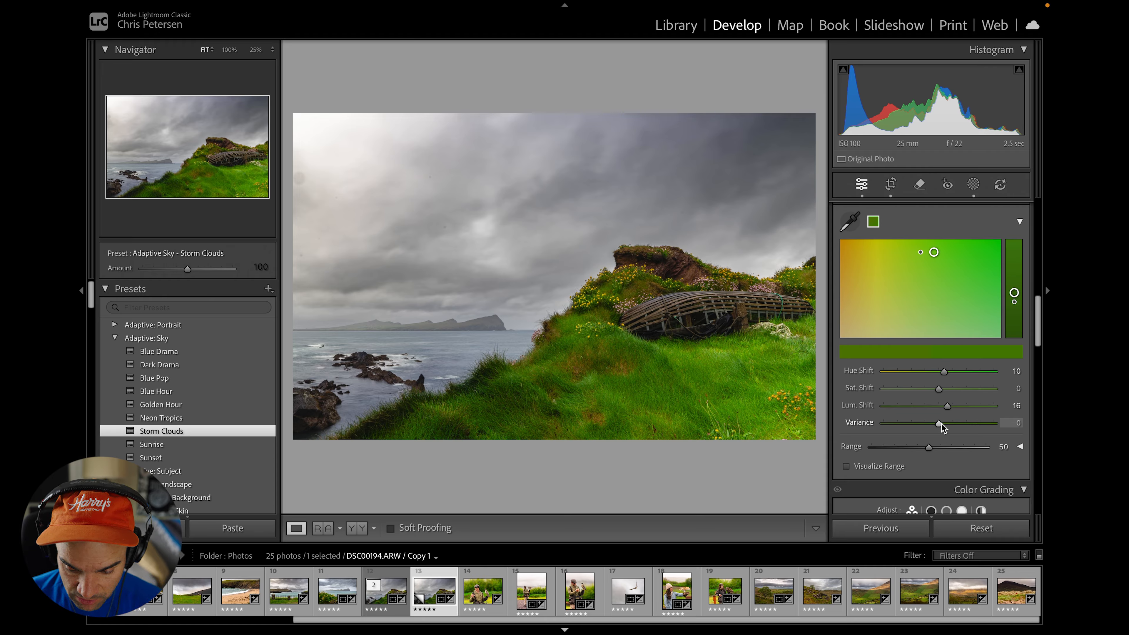
{"action": "left_click_drag", "start_coordinate": [957, 430], "coordinate": [870, 426]}
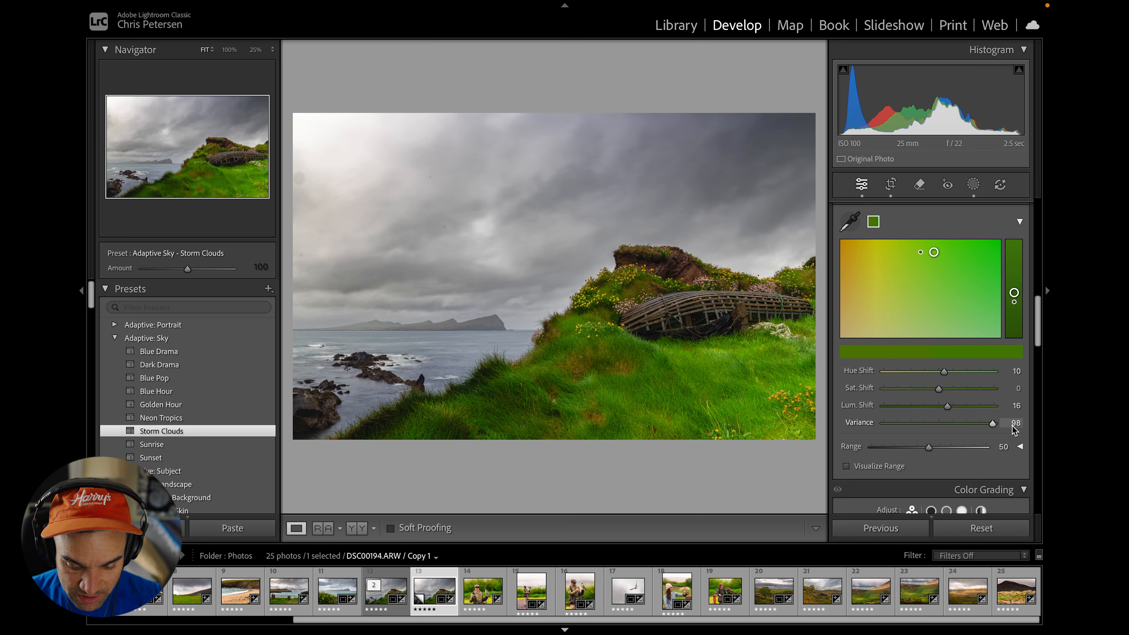
{"action": "left_click_drag", "start_coordinate": [884, 423], "coordinate": [964, 424]}
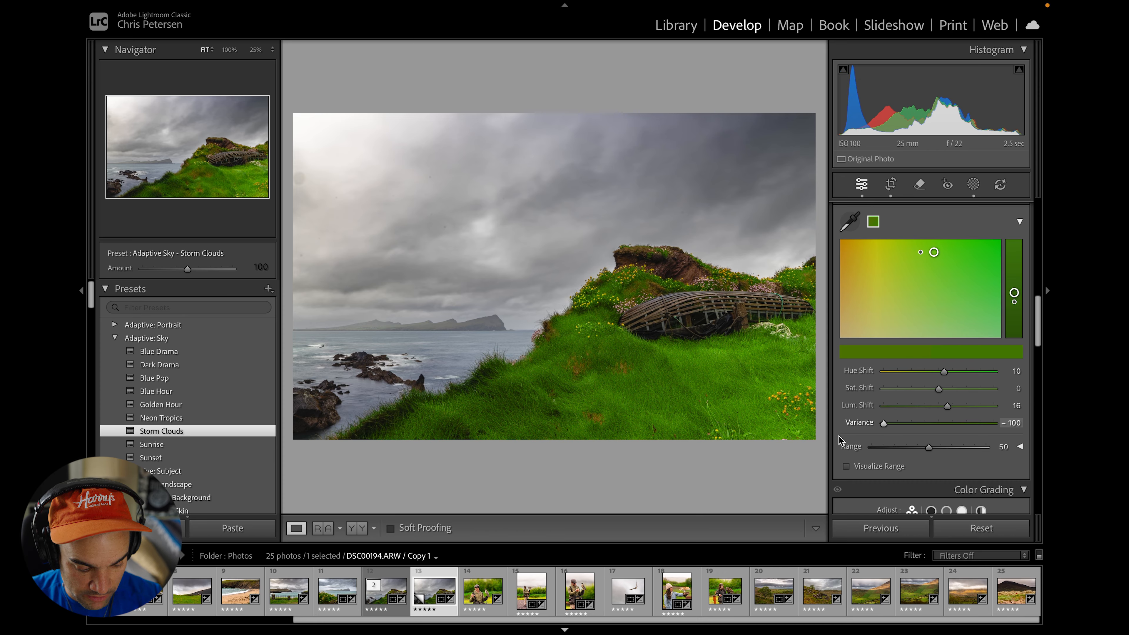
{"action": "key", "text": "ctrl+z"}
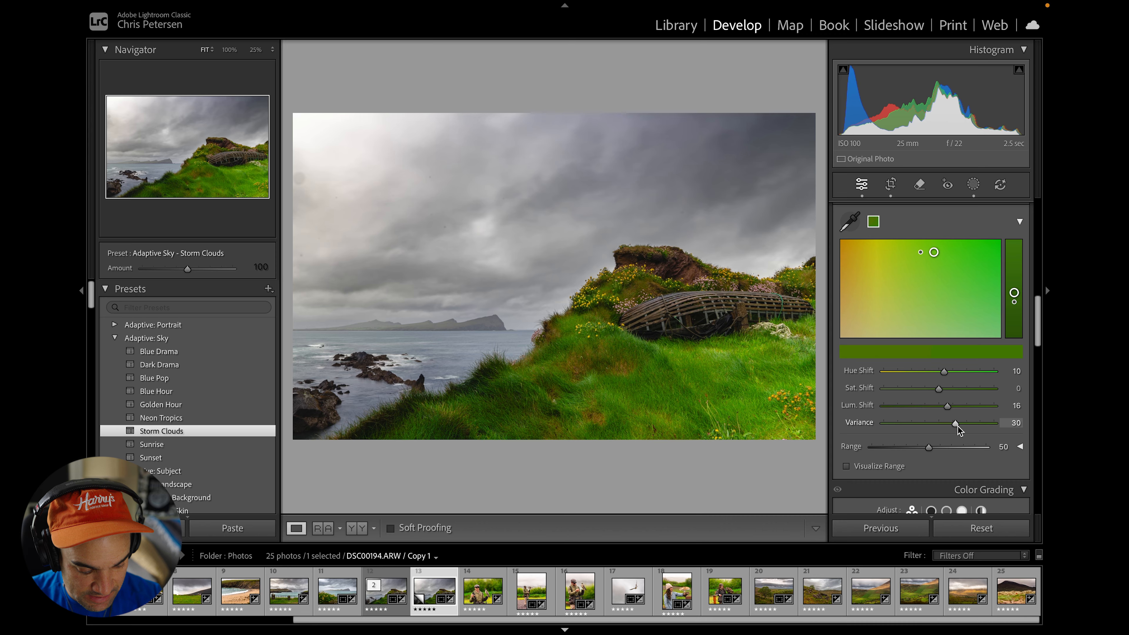
Step: Test the sampled grass green's variance at -100, 100 and 82, and set it to 25
{"action": "left_click_drag", "start_coordinate": [884, 423], "coordinate": [1044, 436]}
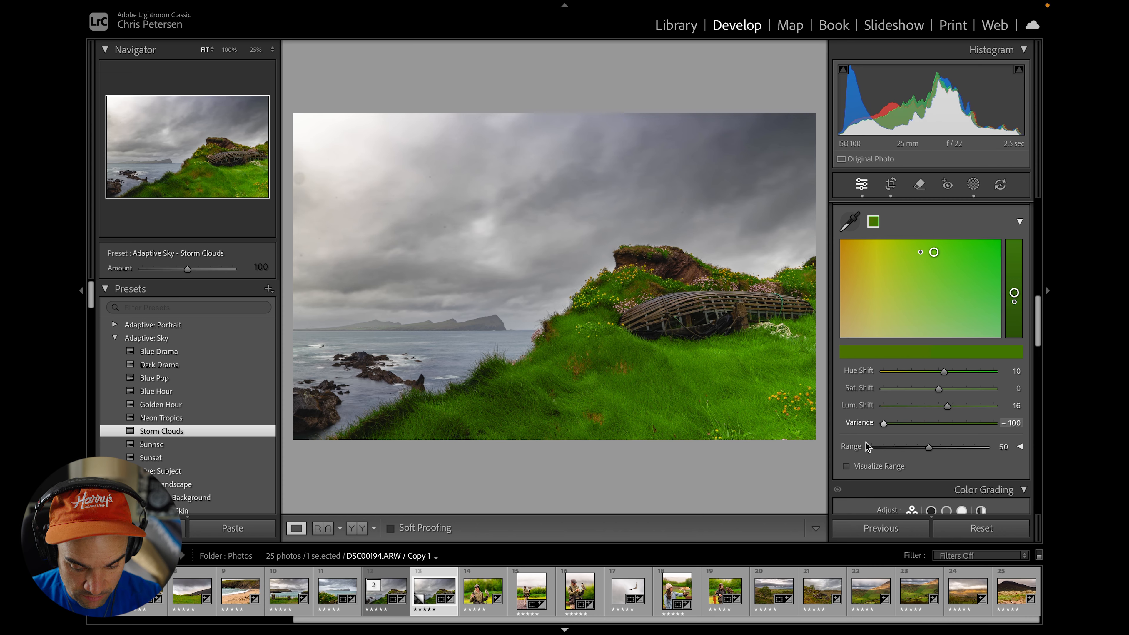
{"action": "key", "text": "ctrl+z"}
{"action": "left_click_drag", "start_coordinate": [878, 440], "coordinate": [1006, 434]}
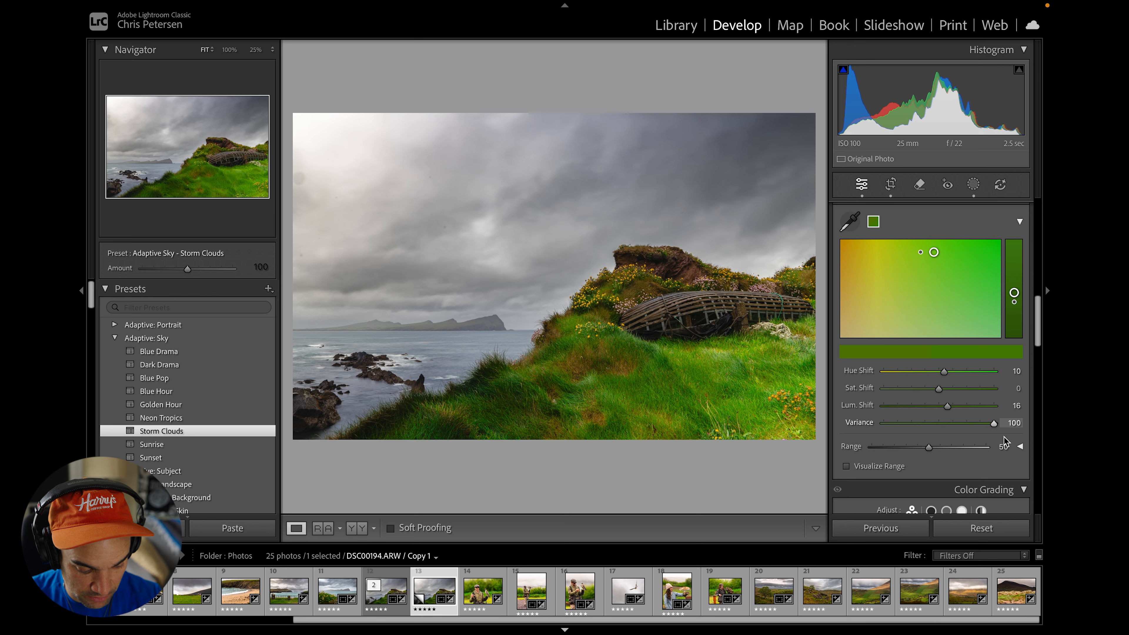
{"action": "left_click_drag", "start_coordinate": [1001, 436], "coordinate": [988, 432]}
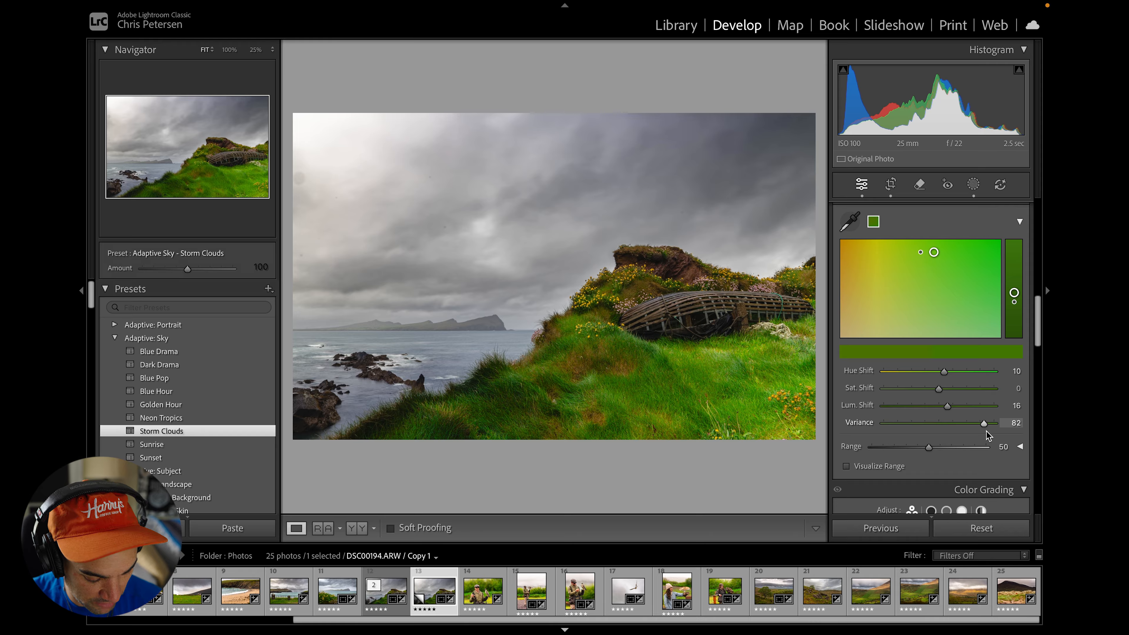
{"action": "left_click", "coordinate": [1016, 423]}
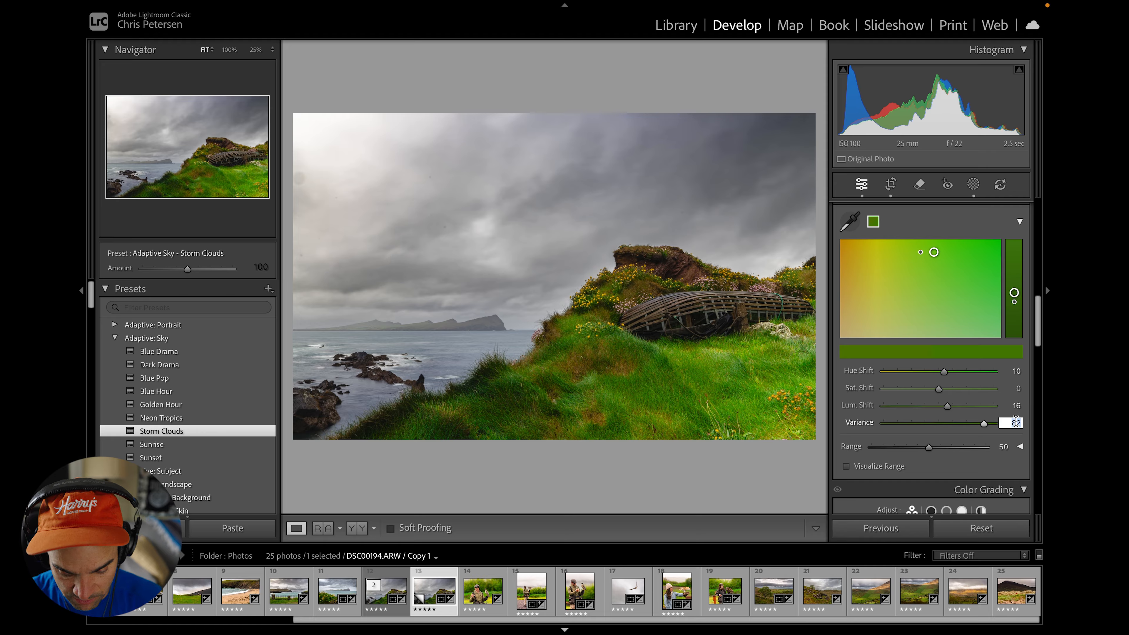
{"action": "type", "text": "25"}
{"action": "key", "text": "Return"}
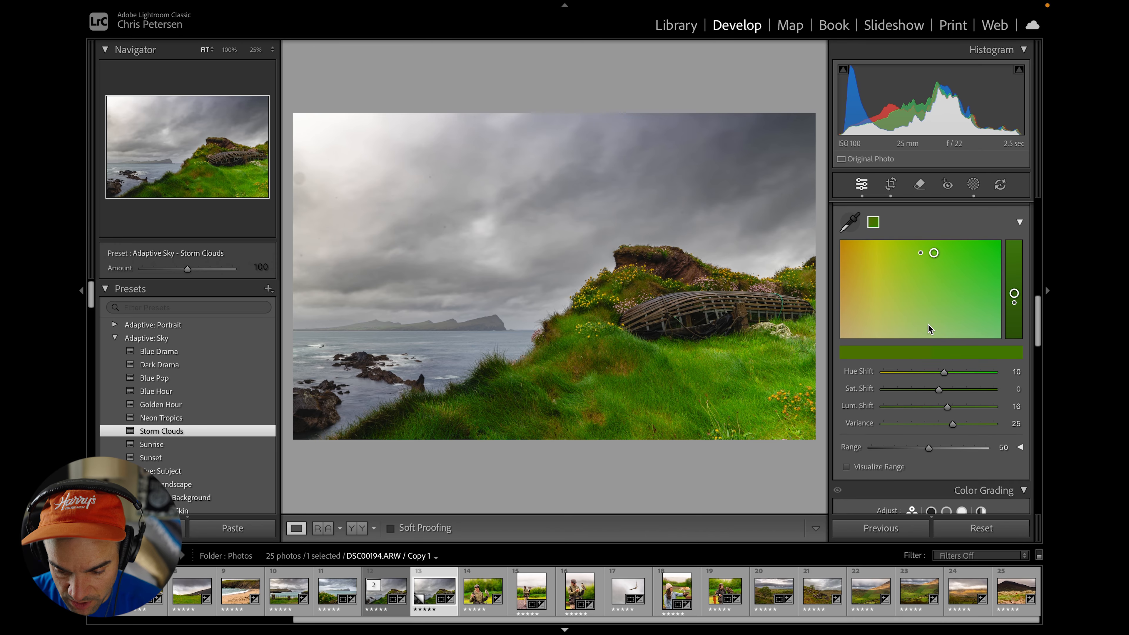
Step: Try lowering the grass luminance directly on the photo with the color mixer's targeted adjustment, and undo it
{"action": "scroll", "coordinate": [929, 323], "scroll_direction": "up", "scroll_amount": 1}
{"action": "left_click", "coordinate": [905, 222]}
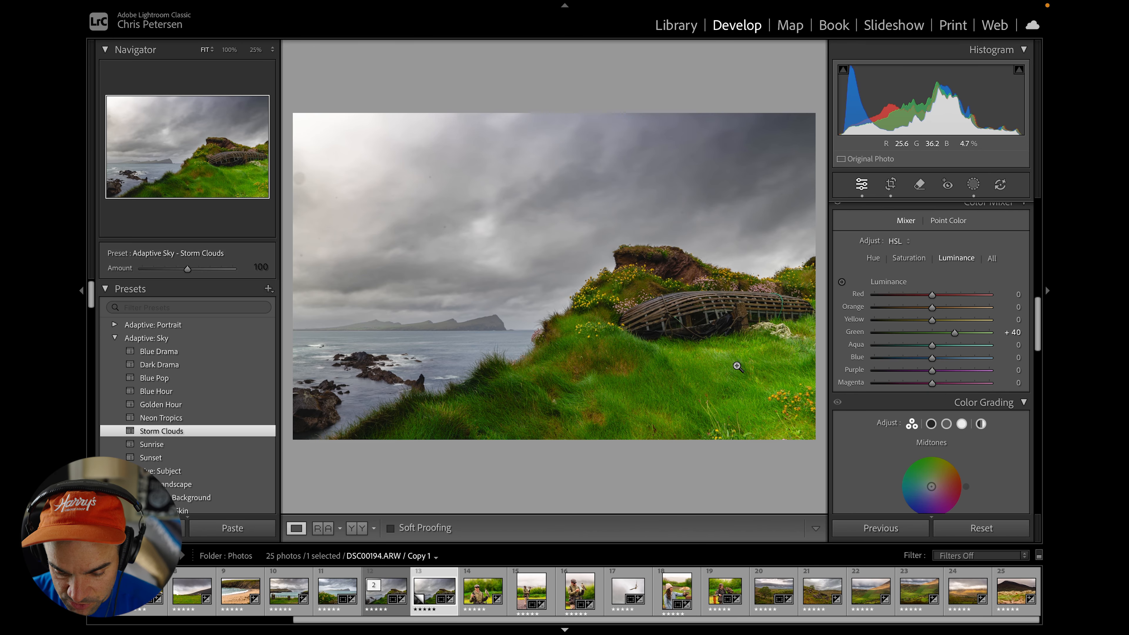
{"action": "left_click", "coordinate": [842, 282]}
{"action": "mouse_move", "coordinate": [724, 374]}
{"action": "left_mouse_down"}
{"action": "mouse_move", "coordinate": [724, 356]}
{"action": "mouse_move", "coordinate": [725, 373]}
{"action": "left_mouse_up"}
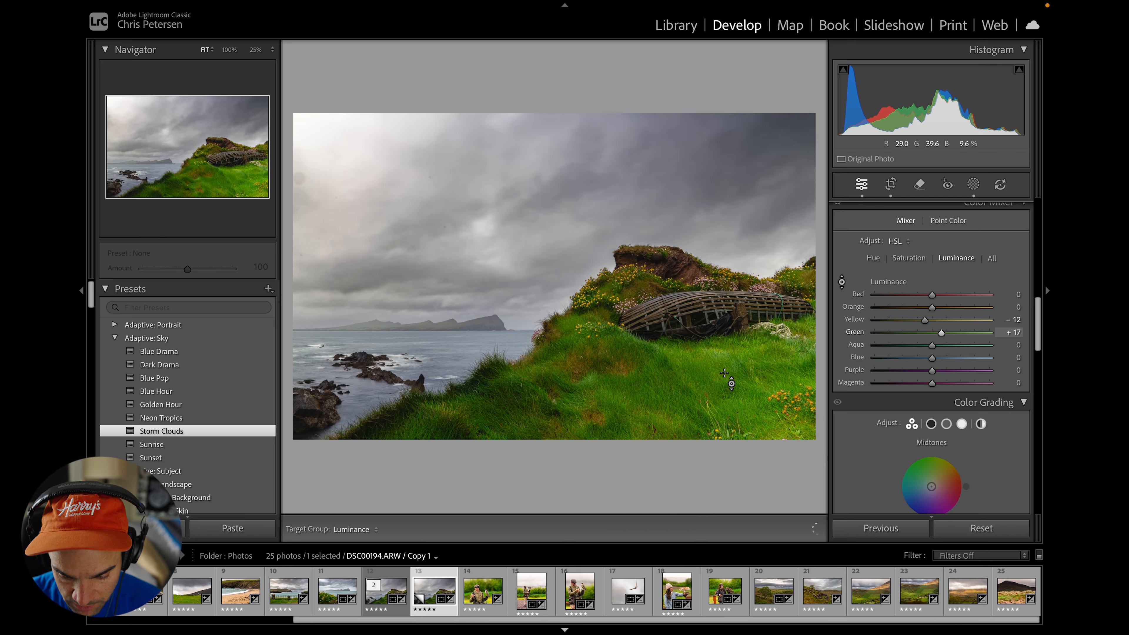
{"action": "key", "text": "ctrl+z"}
{"action": "key", "text": "Escape"}
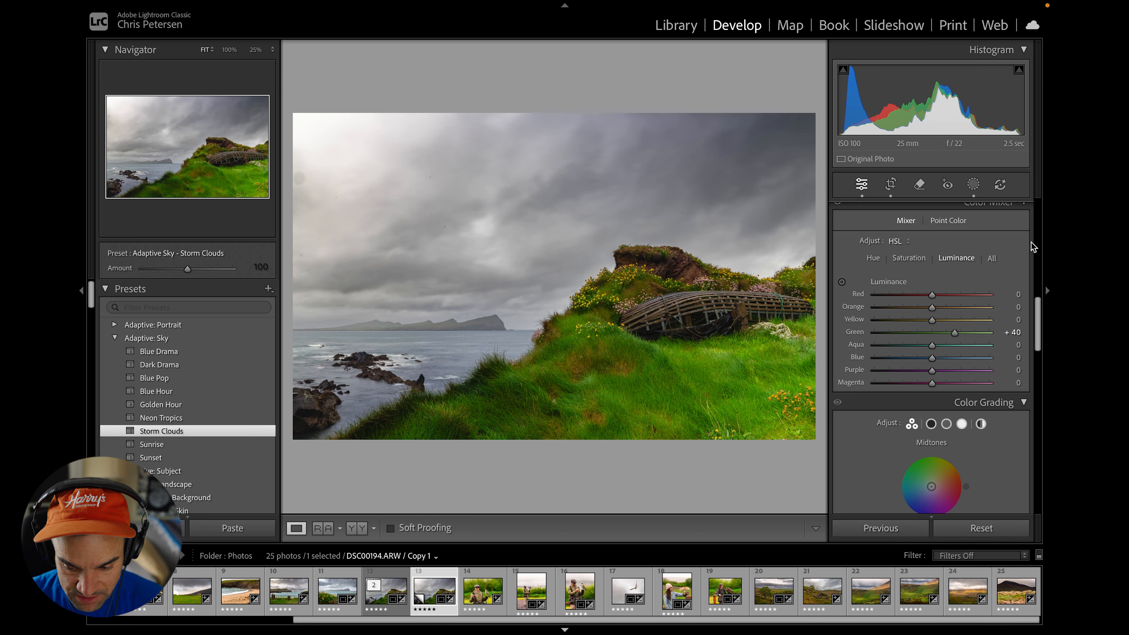
Step: Set the photo's sharpening amount to 80 and the sharpening masking to 59
{"action": "left_click_drag", "start_coordinate": [1040, 317], "coordinate": [1044, 412]}
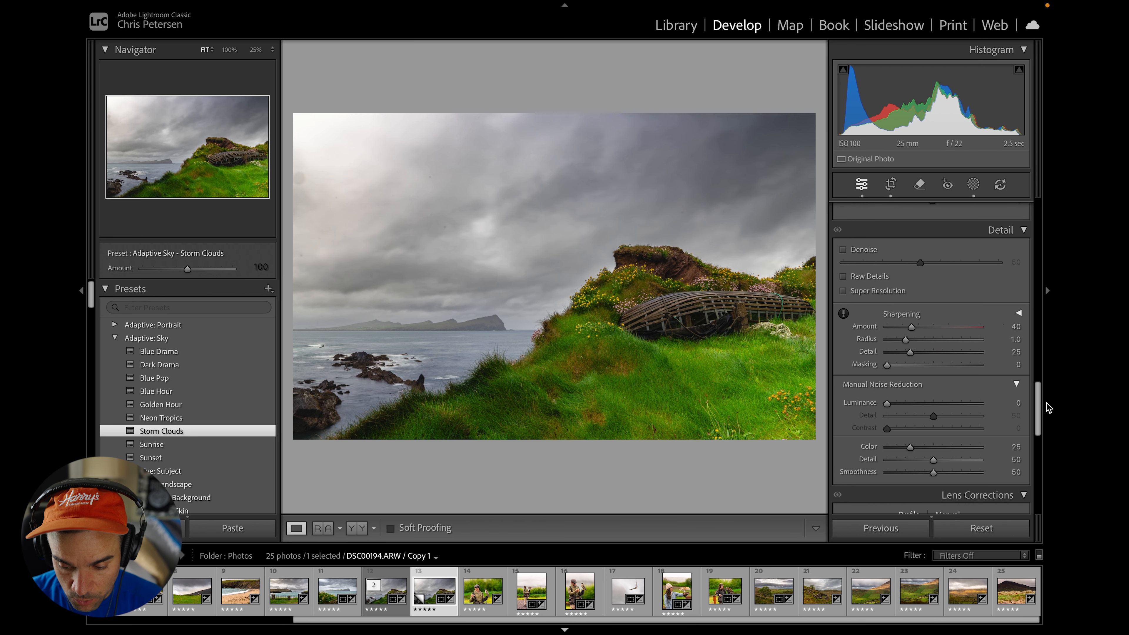
{"action": "left_click", "coordinate": [1015, 327]}
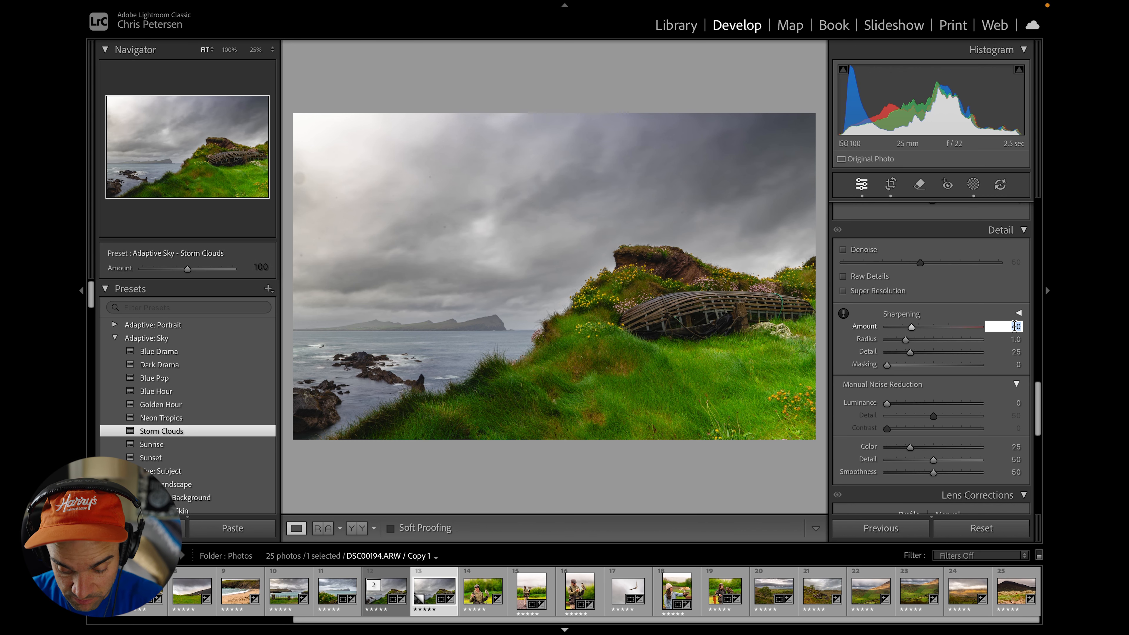
{"action": "type", "text": "80"}
{"action": "key", "text": "Return"}
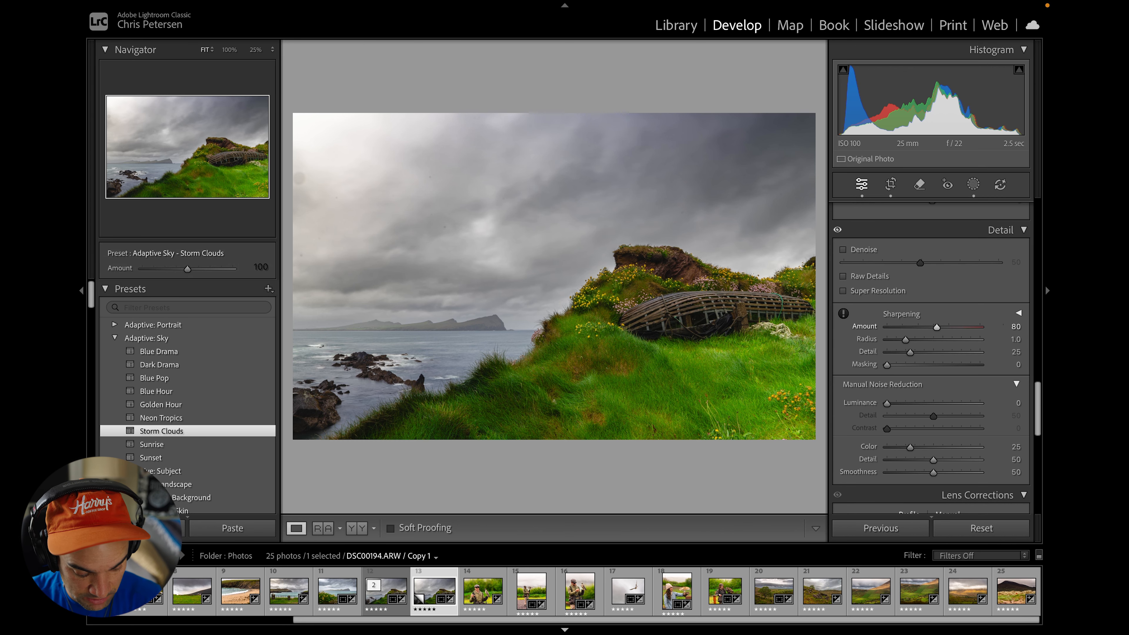
{"action": "left_click_drag", "start_coordinate": [887, 365], "coordinate": [942, 367]}
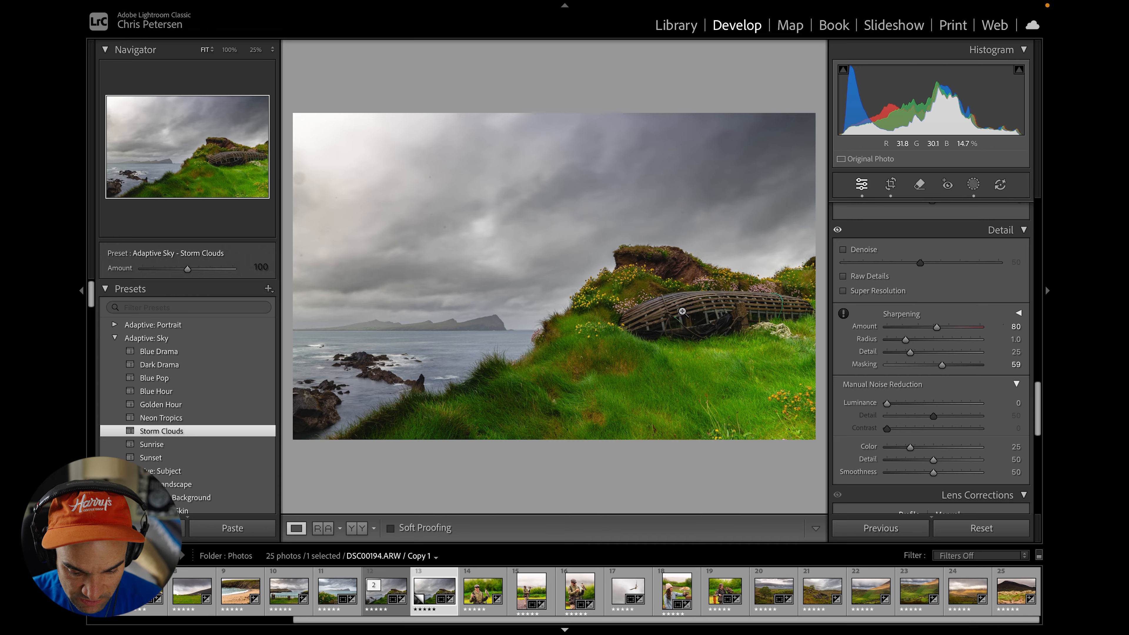
Step: Create a radial gradient mask over the wooden boat skeleton, stretched and tilted to match its shape
{"action": "left_click", "coordinate": [973, 184]}
{"action": "left_click", "coordinate": [823, 47]}
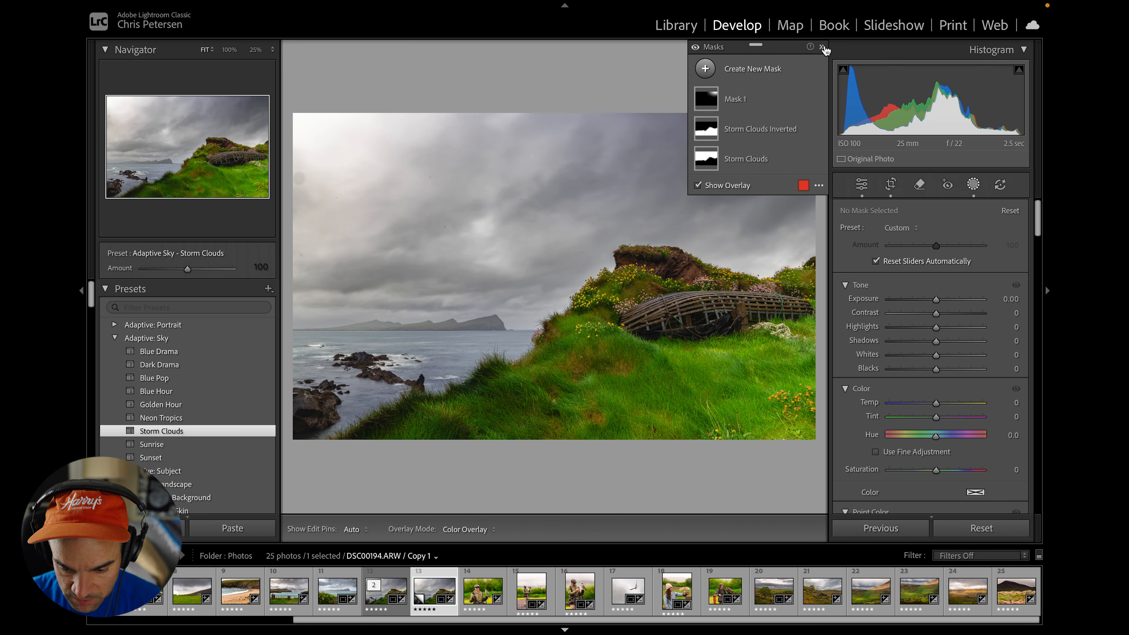
{"action": "left_click", "coordinate": [774, 68]}
{"action": "left_click", "coordinate": [785, 245]}
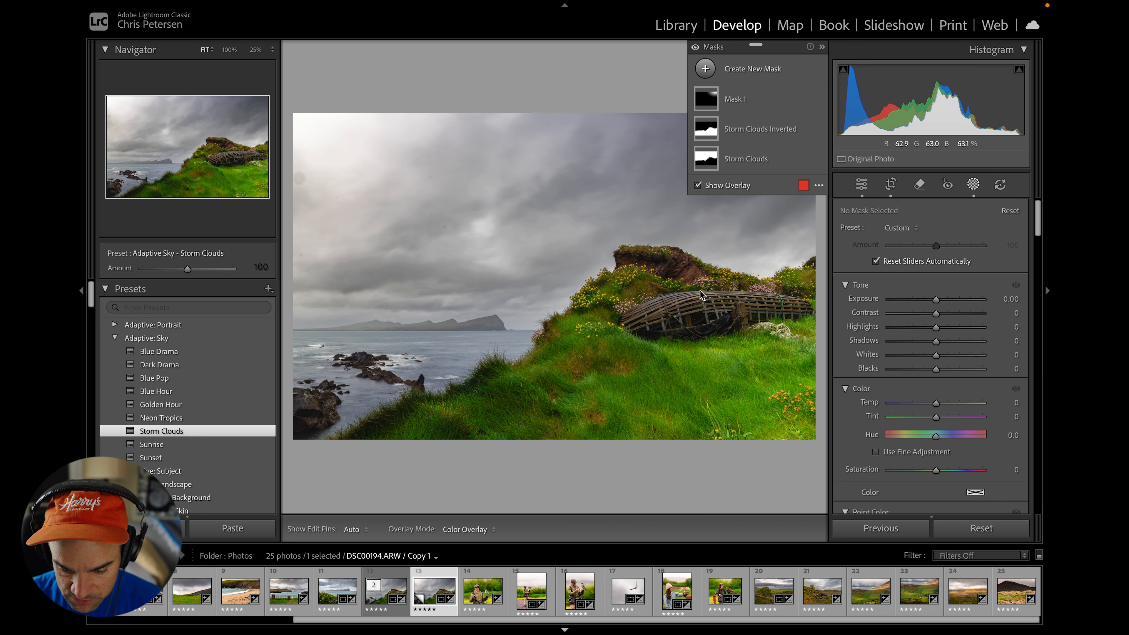
{"action": "mouse_move", "coordinate": [694, 304]}
{"action": "left_mouse_down"}
{"action": "mouse_move", "coordinate": [755, 327]}
{"action": "mouse_move", "coordinate": [699, 325]}
{"action": "left_mouse_up"}
{"action": "left_click_drag", "start_coordinate": [756, 303], "coordinate": [785, 301]}
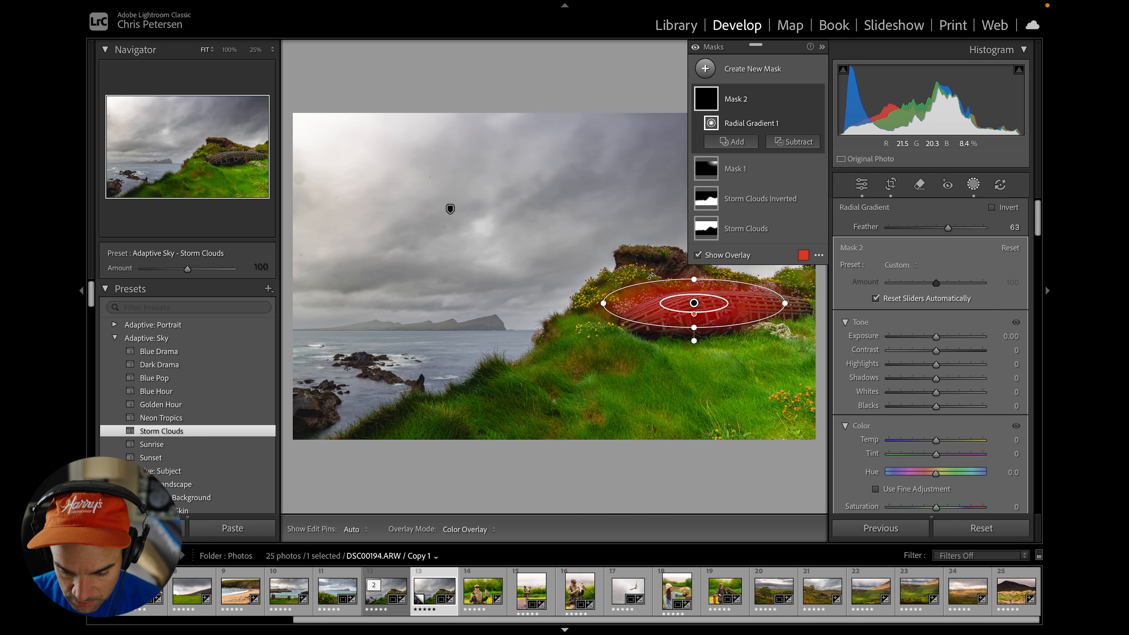
{"action": "left_click_drag", "start_coordinate": [649, 277], "coordinate": [698, 309]}
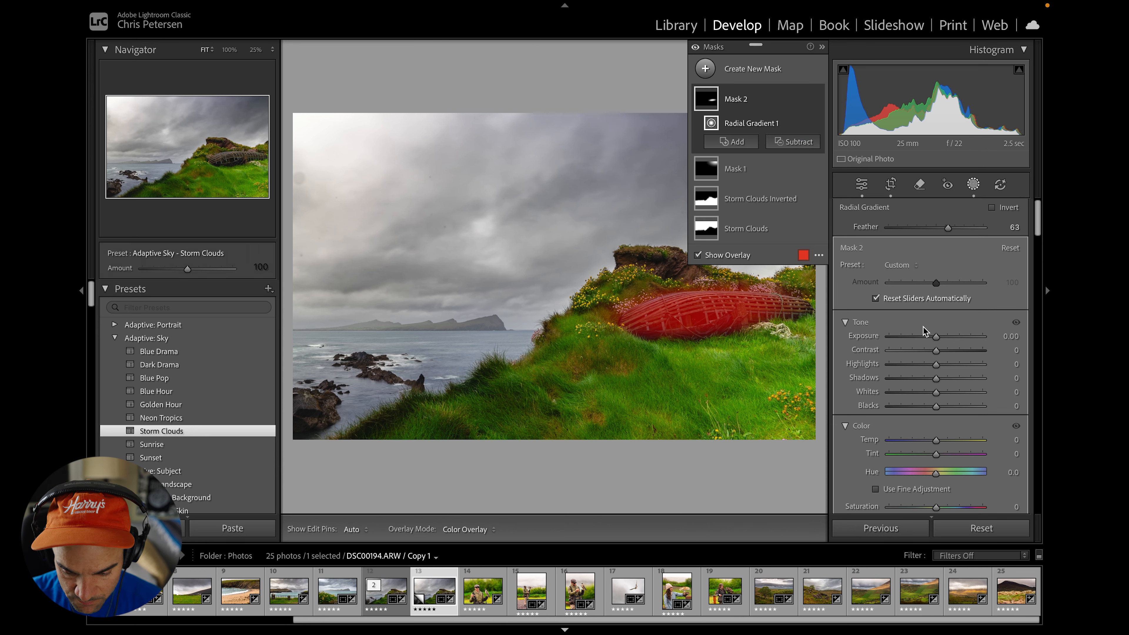
Step: Brighten the boat's radial mask with exposure 0.15 and whites 20
{"action": "left_click", "coordinate": [1011, 335]}
{"action": "type", "text": ".1"}
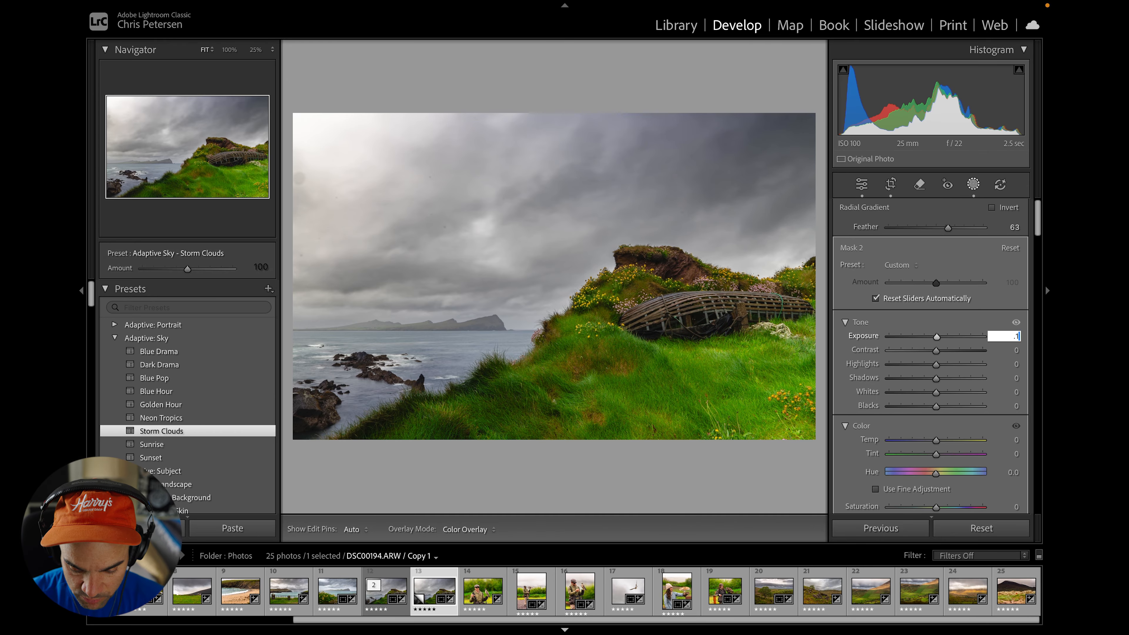
{"action": "type", "text": "5"}
{"action": "key", "text": "Return"}
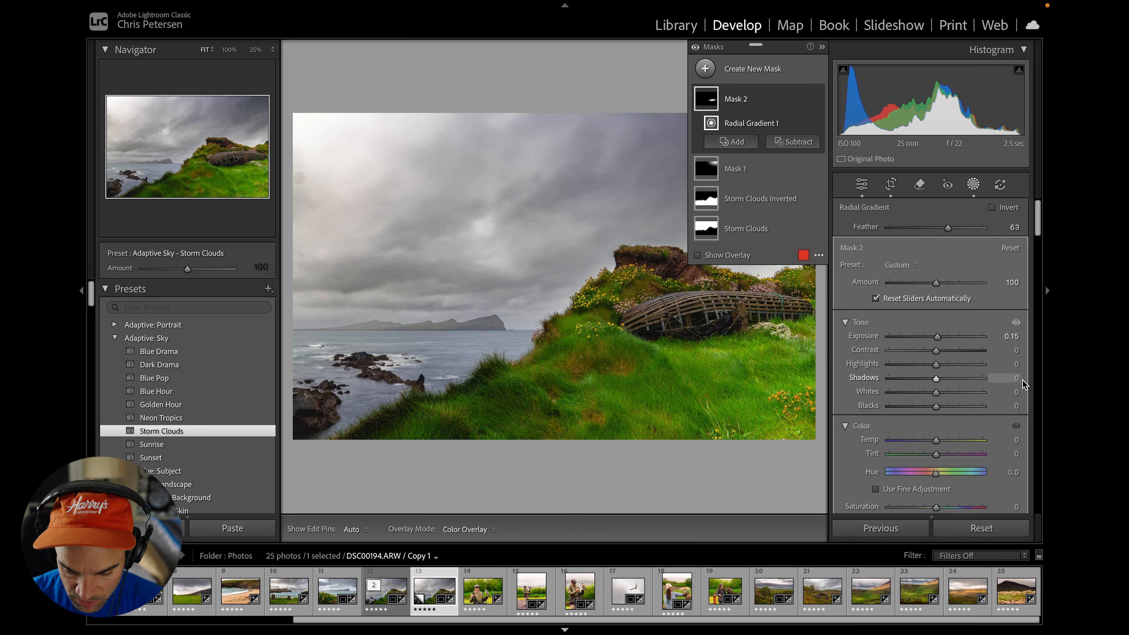
{"action": "left_click", "coordinate": [1017, 394]}
{"action": "type", "text": "20"}
{"action": "key", "text": "Return"}
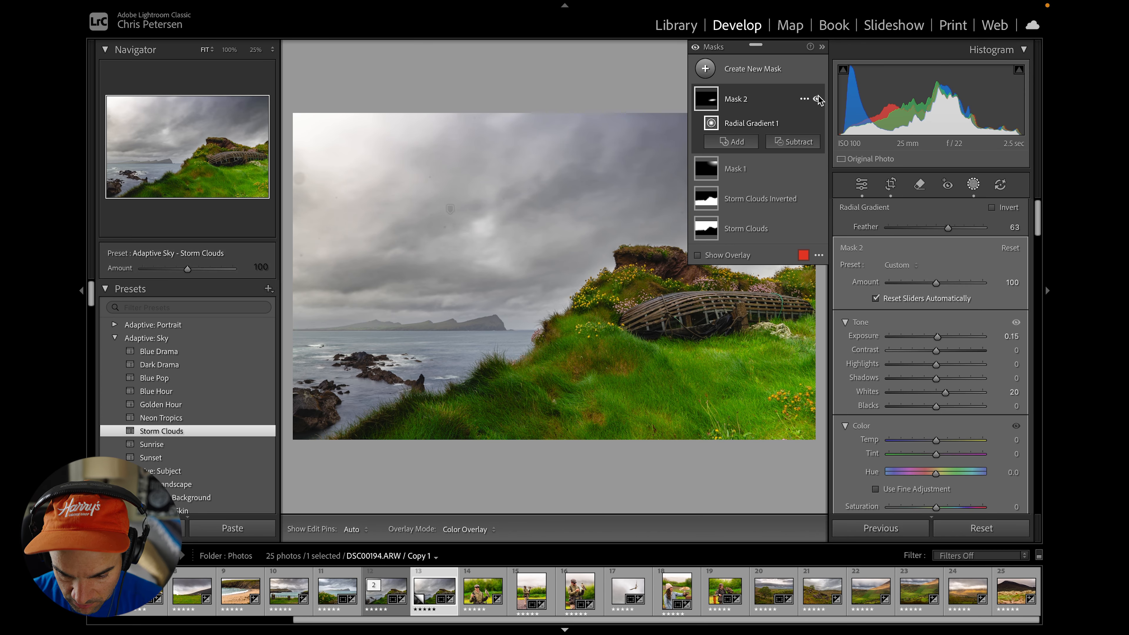
Step: Compare the whole photo with and without the boat's radial mask, and leave masking
{"action": "left_click", "coordinate": [818, 100]}
{"action": "left_click", "coordinate": [818, 100]}
{"action": "left_click", "coordinate": [818, 100]}
{"action": "left_click", "coordinate": [818, 100]}
{"action": "left_click", "coordinate": [818, 100]}
{"action": "left_click", "coordinate": [819, 99]}
{"action": "left_click", "coordinate": [818, 100]}
{"action": "left_click", "coordinate": [818, 100]}
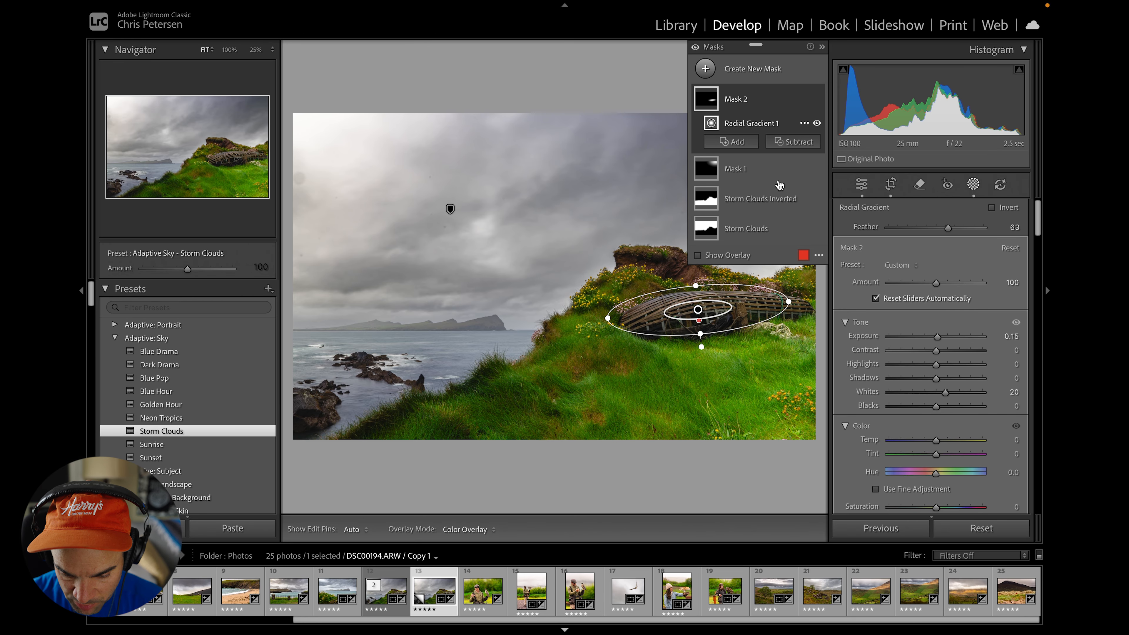
{"action": "key", "text": "shift+w"}
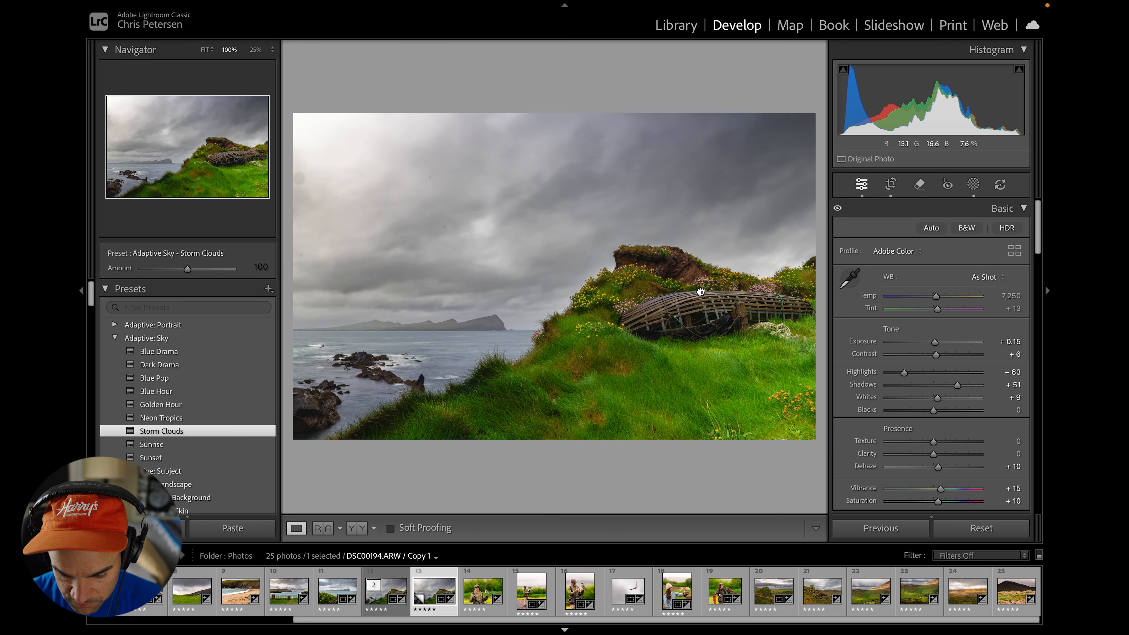
Step: Examine the boat at 100% with its radial mask shown and hidden, and return to the full view
{"action": "left_click", "coordinate": [701, 293]}
{"action": "left_click_drag", "start_coordinate": [724, 337], "coordinate": [643, 232]}
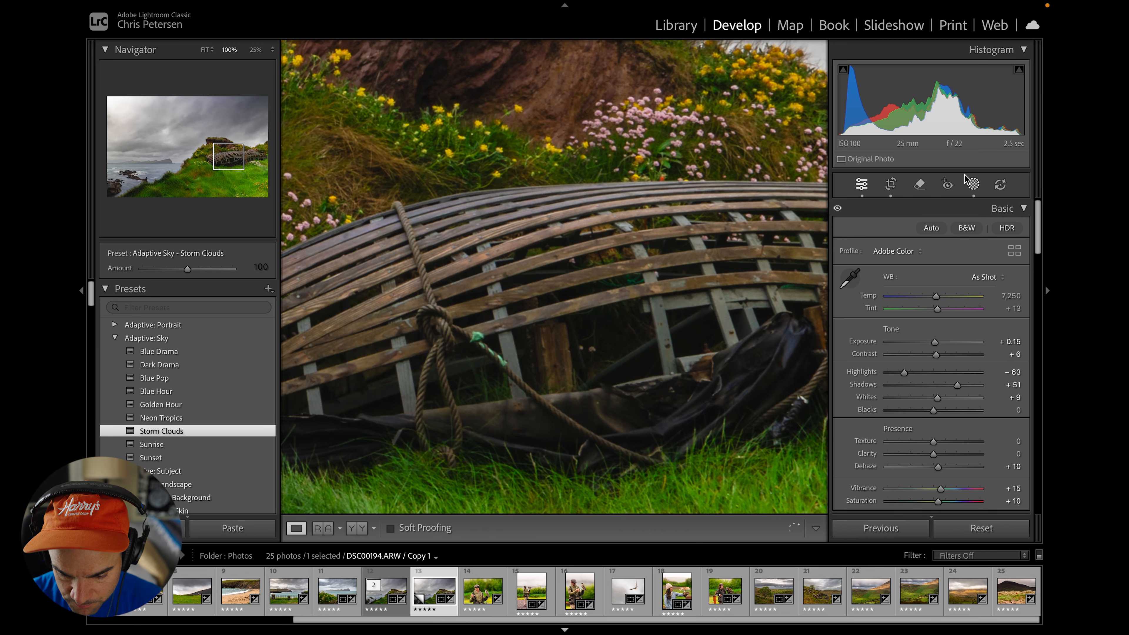
{"action": "left_click", "coordinate": [972, 183]}
{"action": "left_click", "coordinate": [819, 100]}
{"action": "left_click", "coordinate": [819, 99]}
{"action": "left_click", "coordinate": [818, 99]}
{"action": "left_click", "coordinate": [819, 100]}
{"action": "left_click", "coordinate": [819, 100]}
{"action": "left_click", "coordinate": [818, 99]}
{"action": "left_click", "coordinate": [818, 99]}
{"action": "key", "text": "shift+w"}
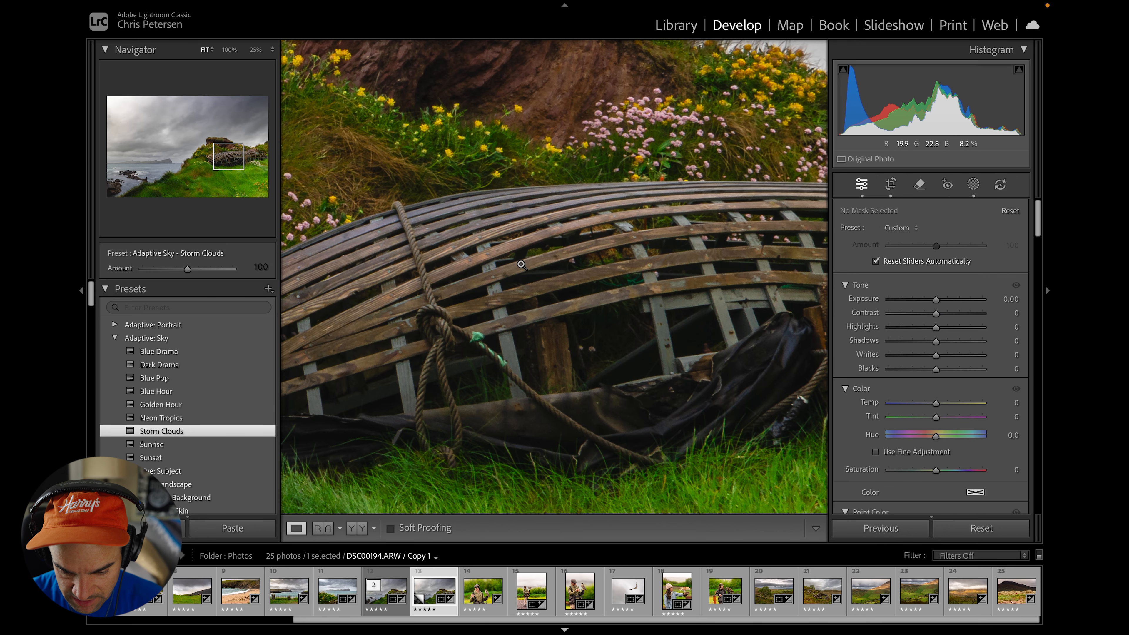
{"action": "left_click", "coordinate": [522, 265]}
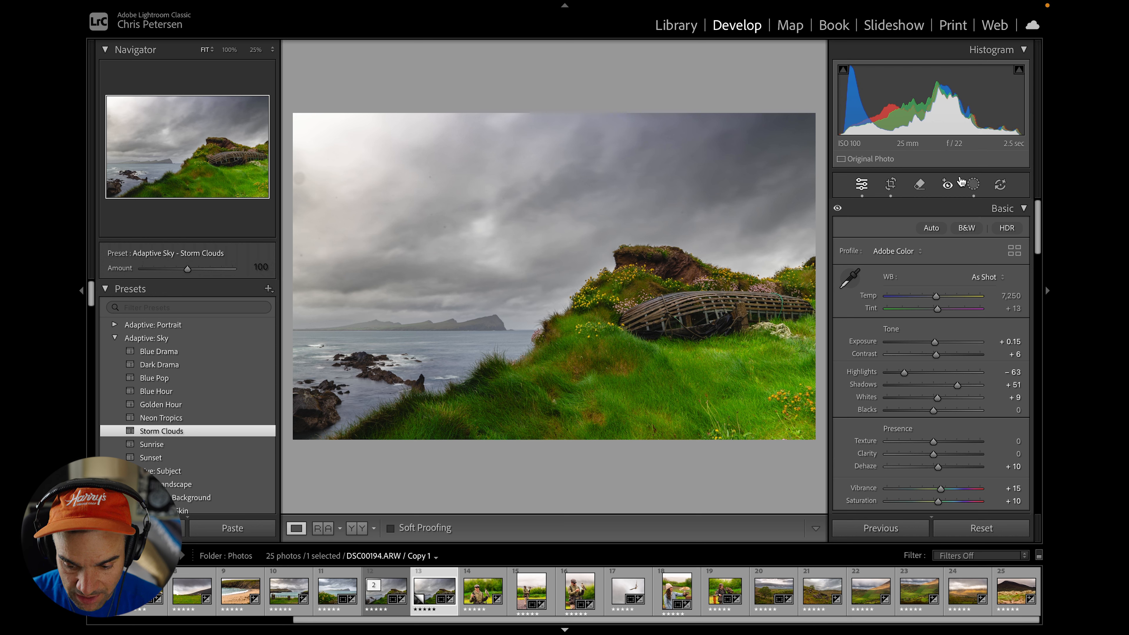
Step: Set the sharpness of the Storm Clouds sky mask to -50 and leave masking
{"action": "left_click", "coordinate": [973, 184]}
{"action": "left_click", "coordinate": [786, 196]}
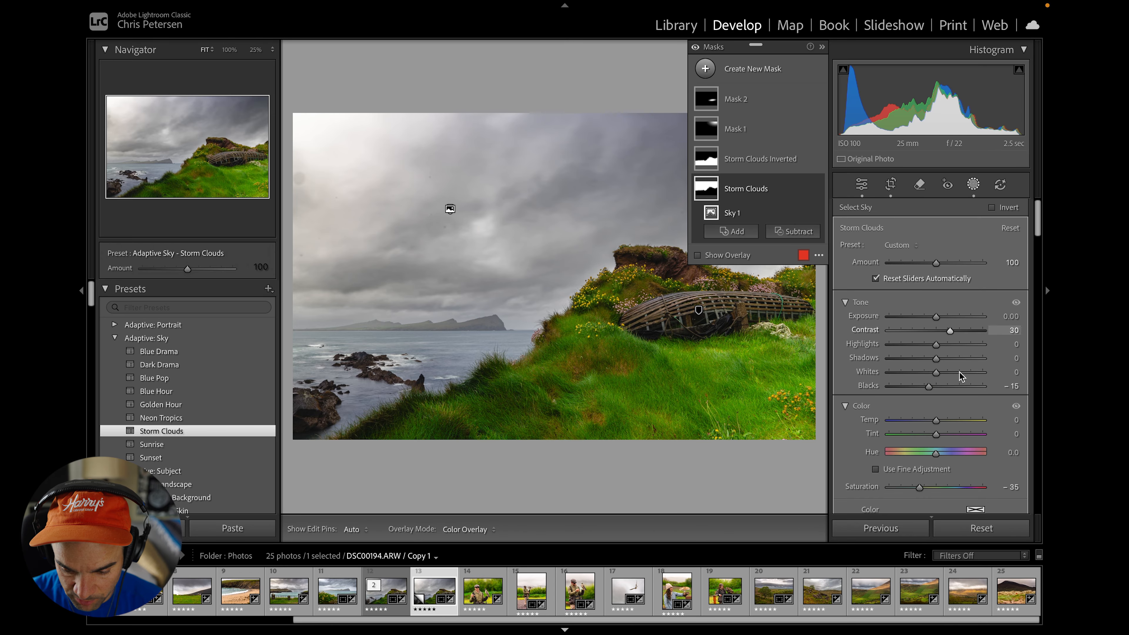
{"action": "scroll", "coordinate": [960, 376], "scroll_direction": "down", "scroll_amount": 5}
{"action": "scroll", "coordinate": [960, 375], "scroll_direction": "down", "scroll_amount": 4}
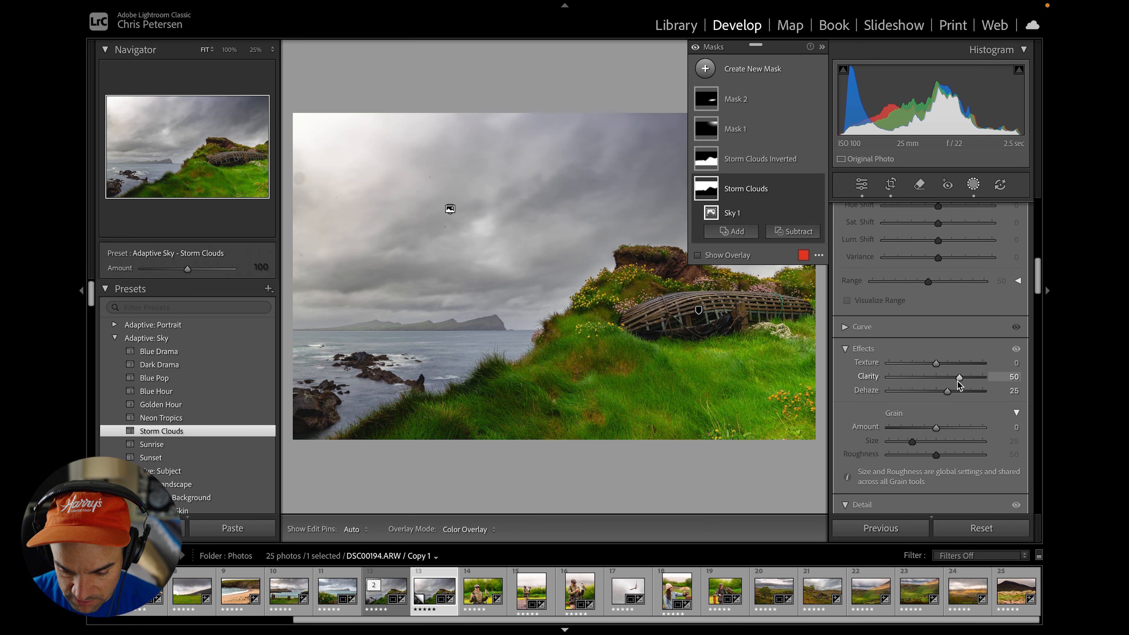
{"action": "scroll", "coordinate": [1001, 383], "scroll_direction": "down", "scroll_amount": 2}
{"action": "left_click", "coordinate": [1015, 409]}
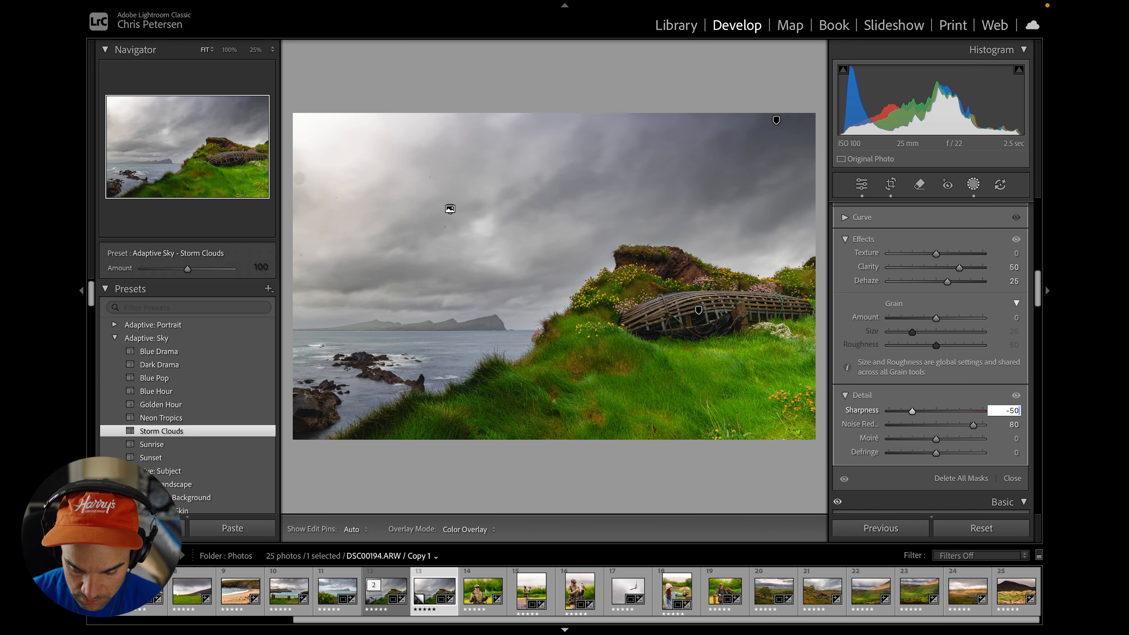
{"action": "key", "text": "Return"}
{"action": "key", "text": "shift+w"}
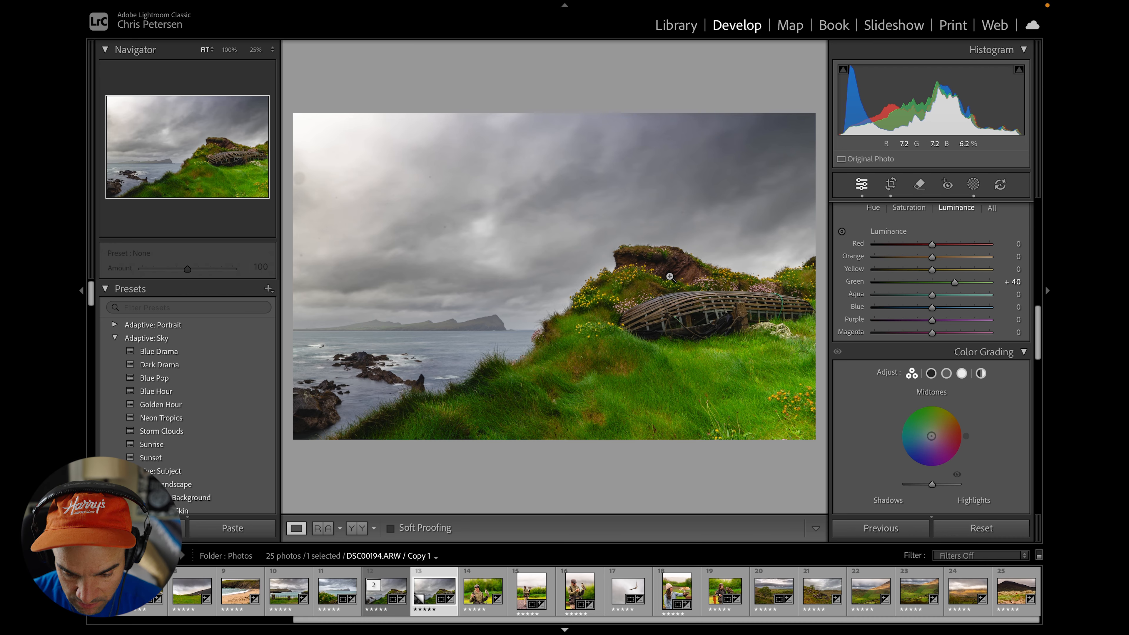
Step: Try the photo's global saturation at +87 and +29, undoing each change
{"action": "scroll", "coordinate": [934, 355], "scroll_direction": "up", "scroll_amount": 10}
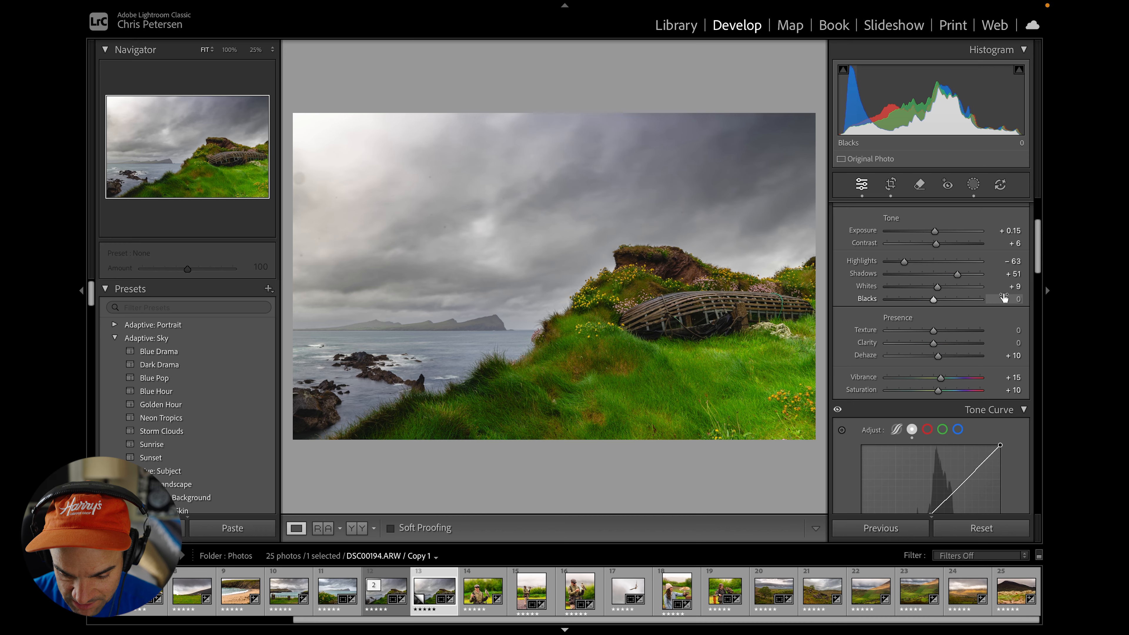
{"action": "left_click_drag", "start_coordinate": [941, 392], "coordinate": [975, 395]}
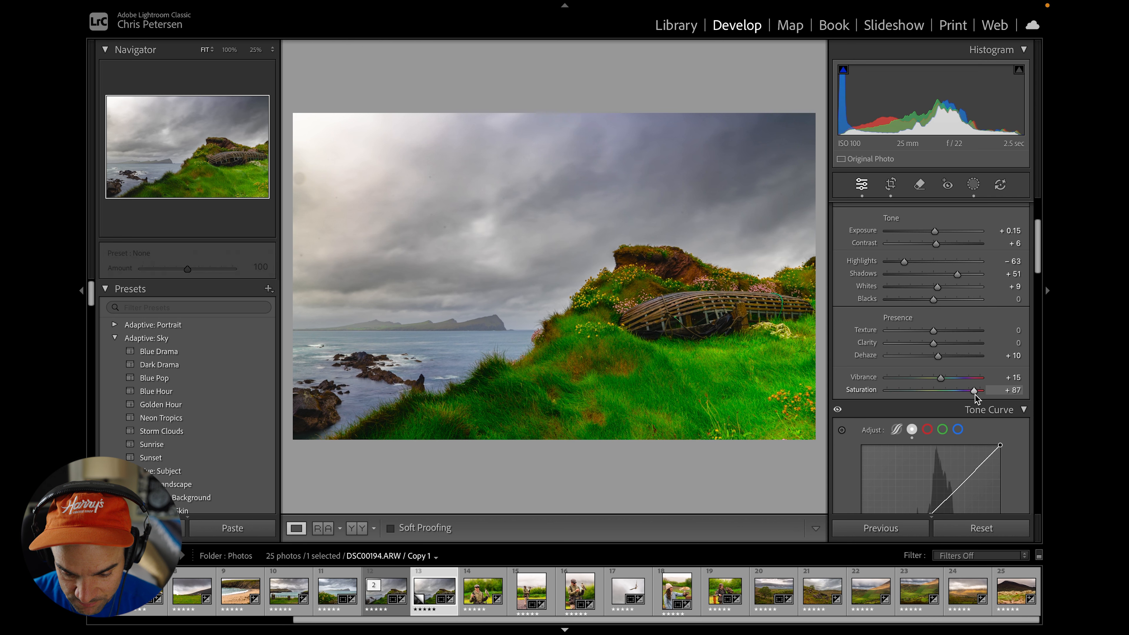
{"action": "key", "text": "ctrl+z"}
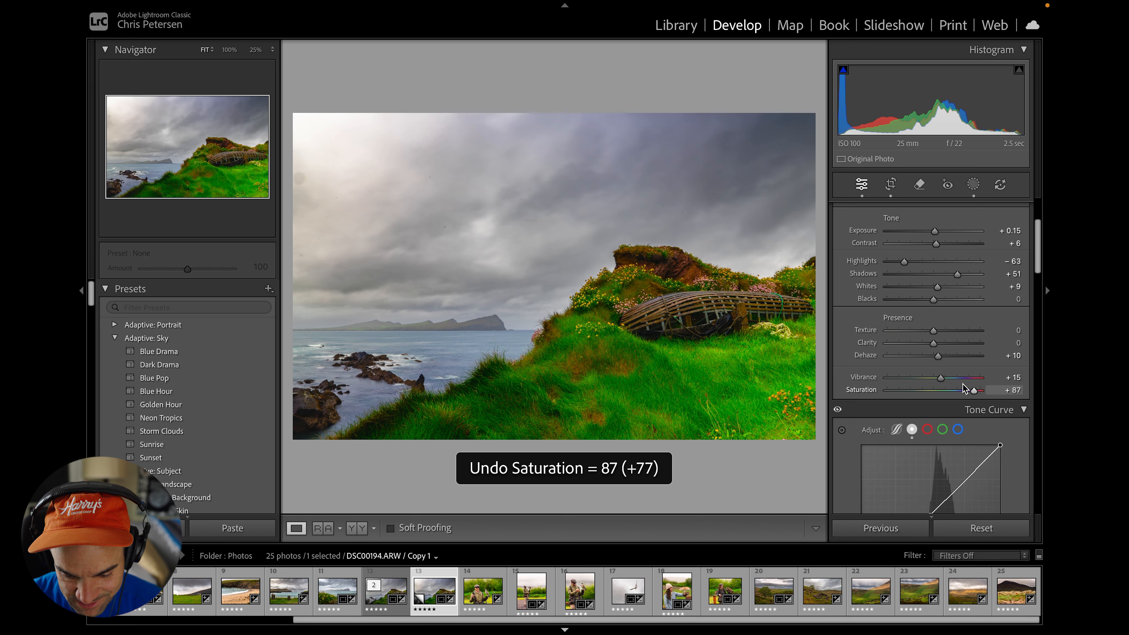
{"action": "left_click_drag", "start_coordinate": [937, 394], "coordinate": [947, 394]}
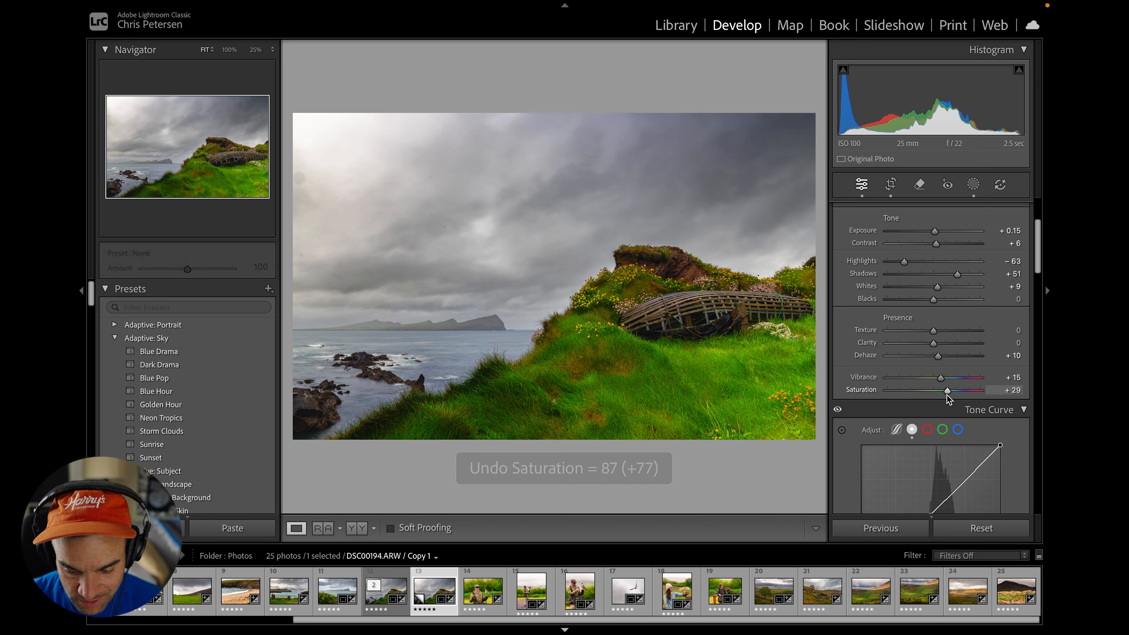
{"action": "key", "text": "ctrl+z"}
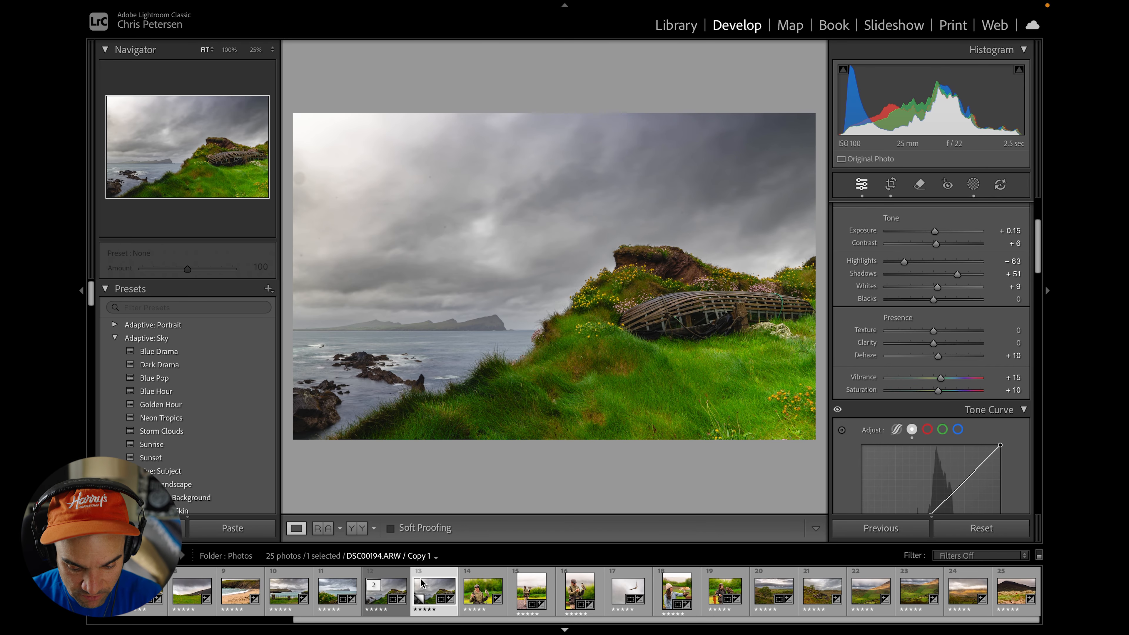
Step: Compare the original DSC00194.ARW version before and after its edits, and view it with the interface blacked out
{"action": "key", "text": "Left"}
{"action": "key", "text": "y"}
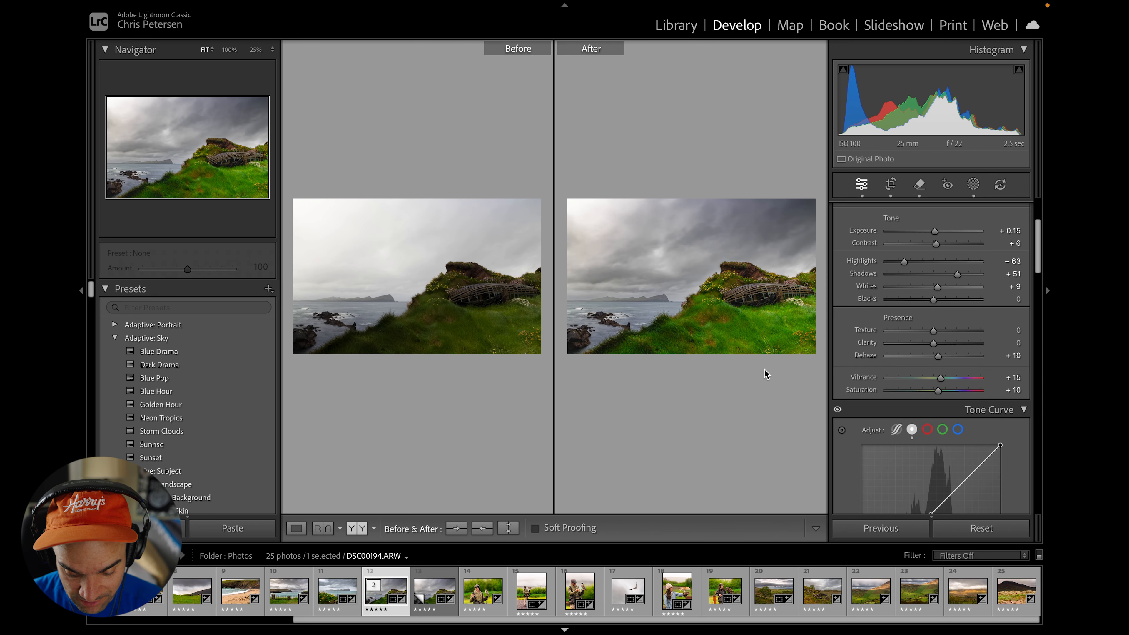
{"action": "key", "text": "y"}
{"action": "key", "text": "l"}
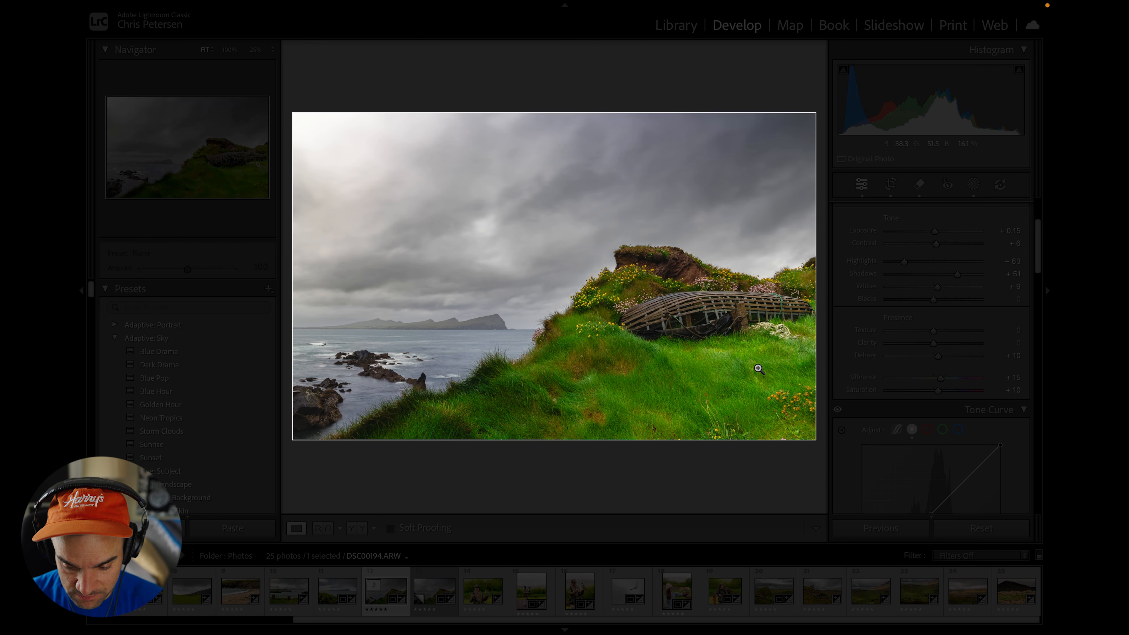
{"action": "key", "text": "l"}
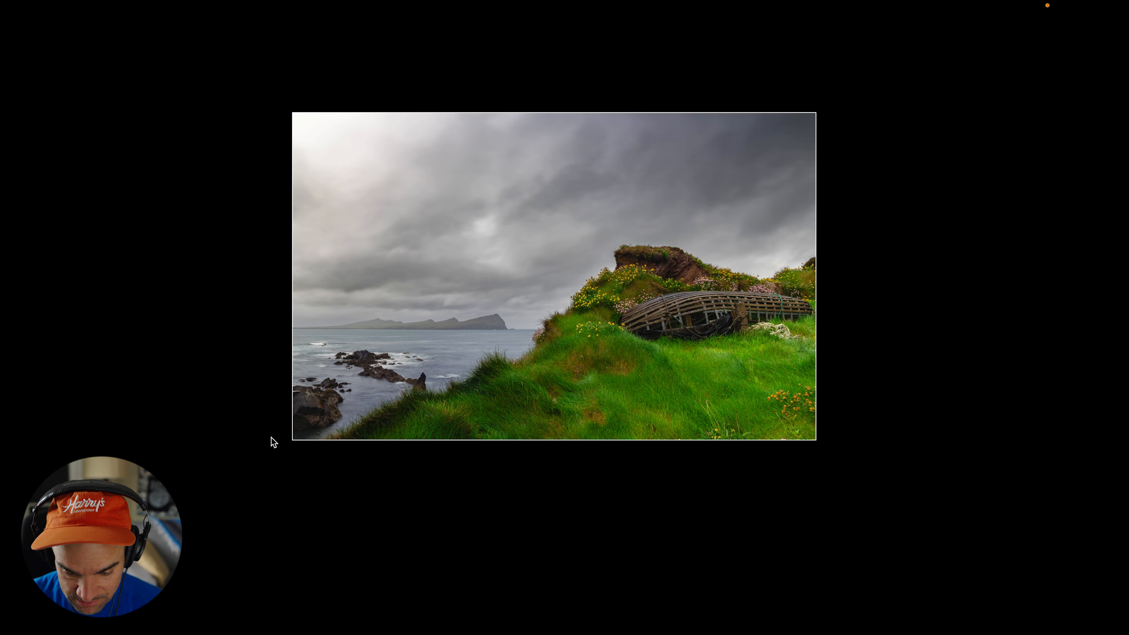